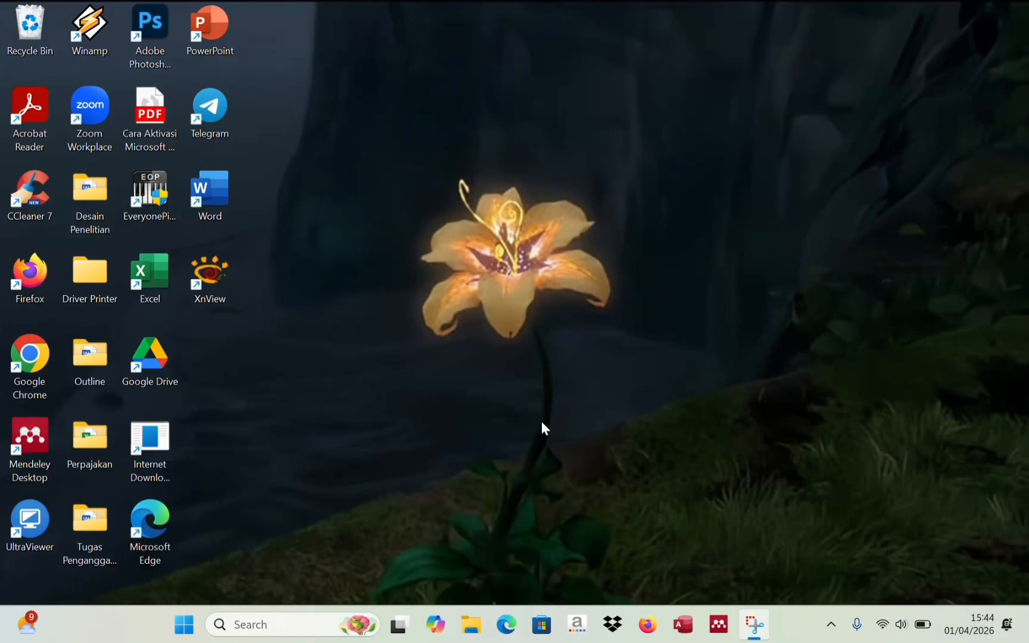
# - Launch Access and create a blank database file named 'Struktur Perusahaan'
pyautogui.click(686, 631)
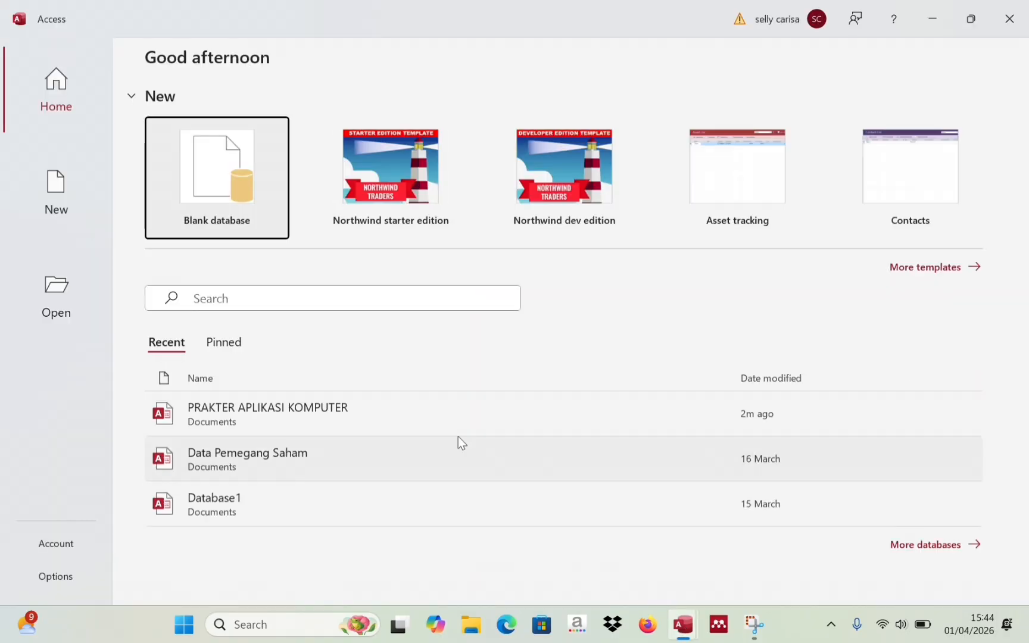
pyautogui.click(221, 183)
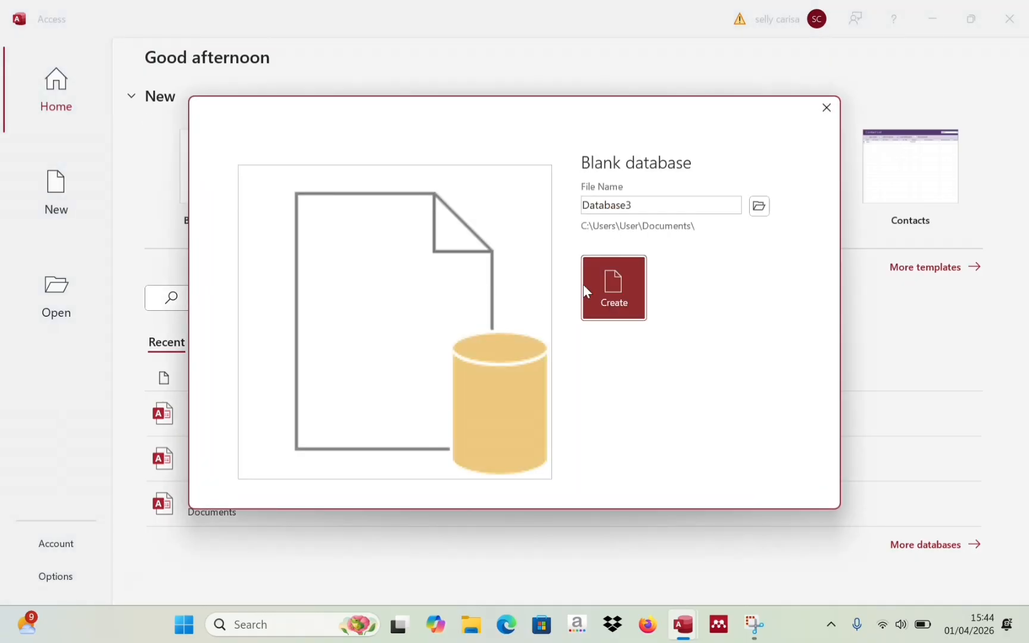
pyautogui.doubleClick(639, 207)
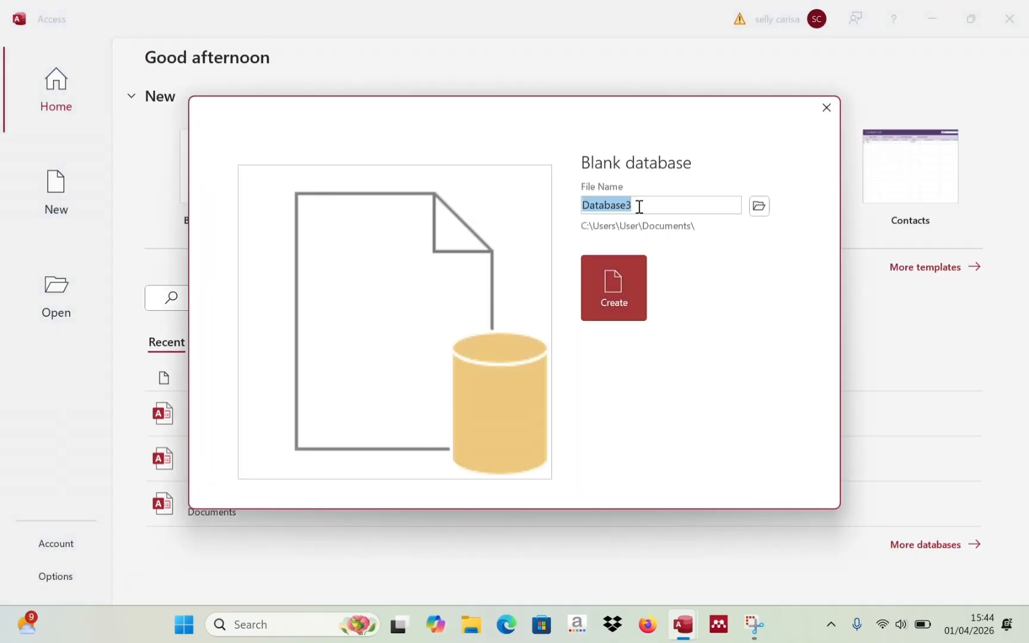
pyautogui.press('BackSpace')
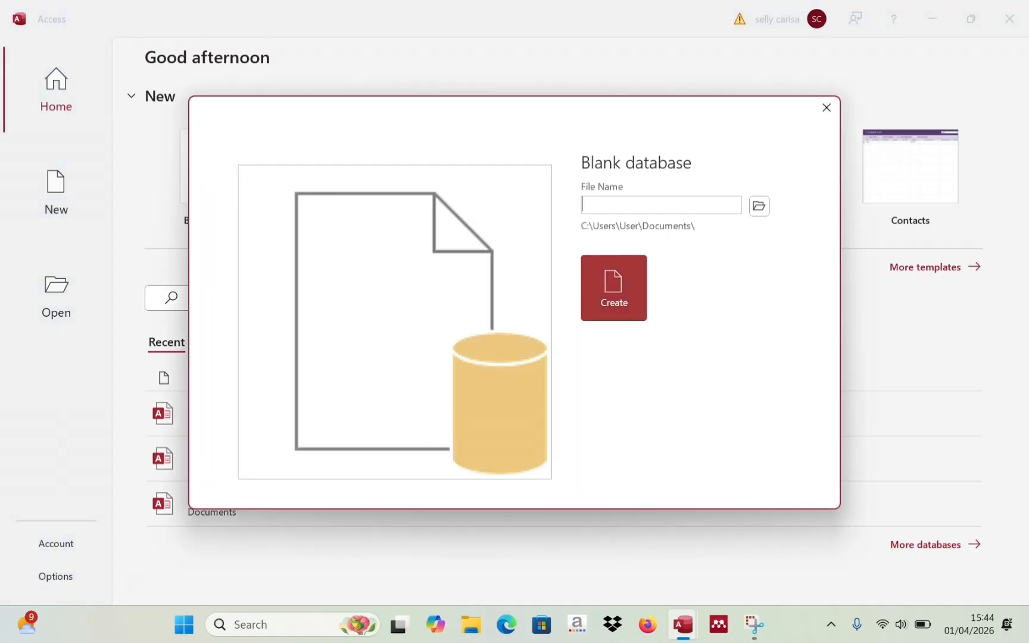
pyautogui.write('Struktur Perusahaan')
pyautogui.click(628, 275)
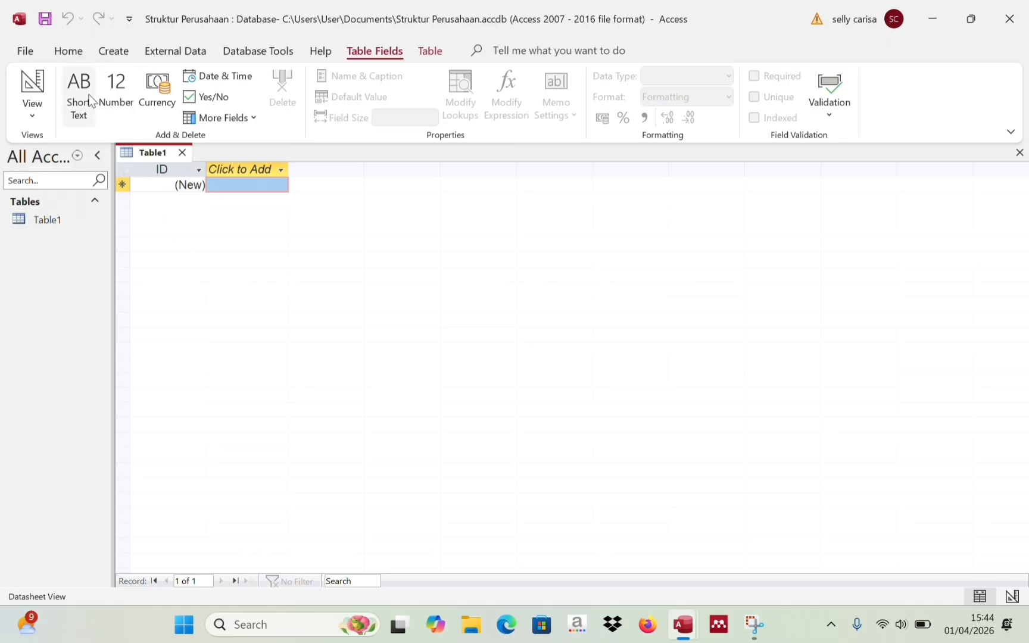
# - Switch Table1 to Design View, saving it under the name 'Struktur Perusahaan'
pyautogui.click(159, 169)
pyautogui.rightClick(158, 167)
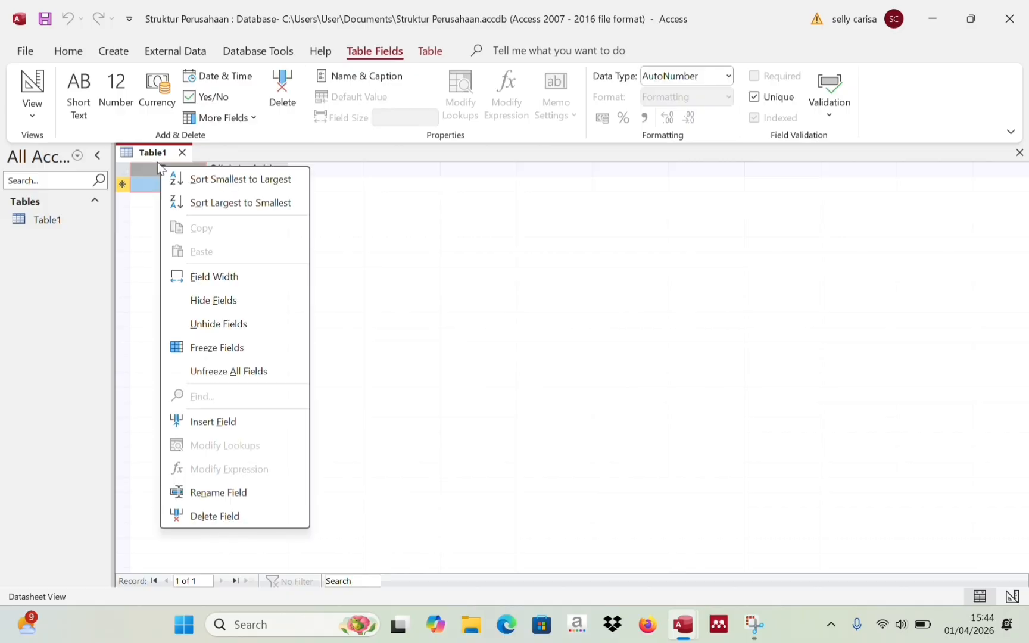
pyautogui.rightClick(150, 152)
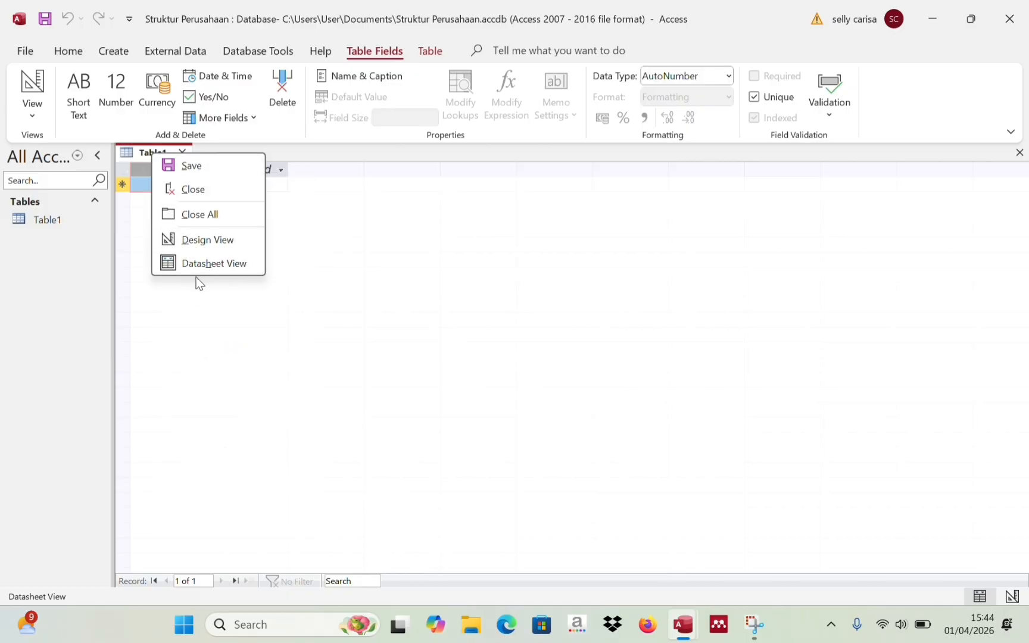
pyautogui.click(205, 241)
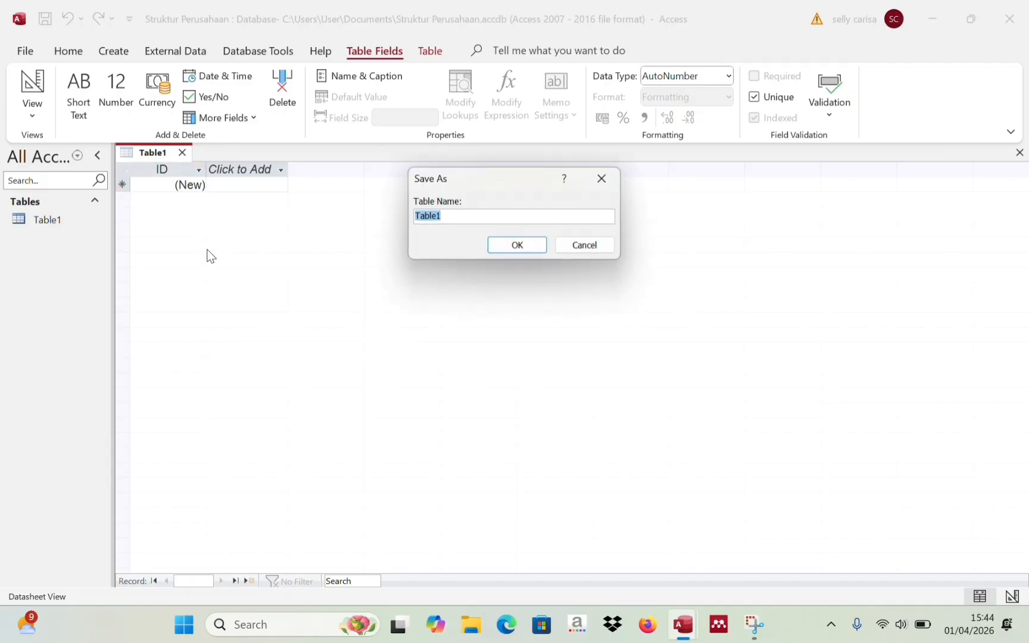
pyautogui.click(464, 215)
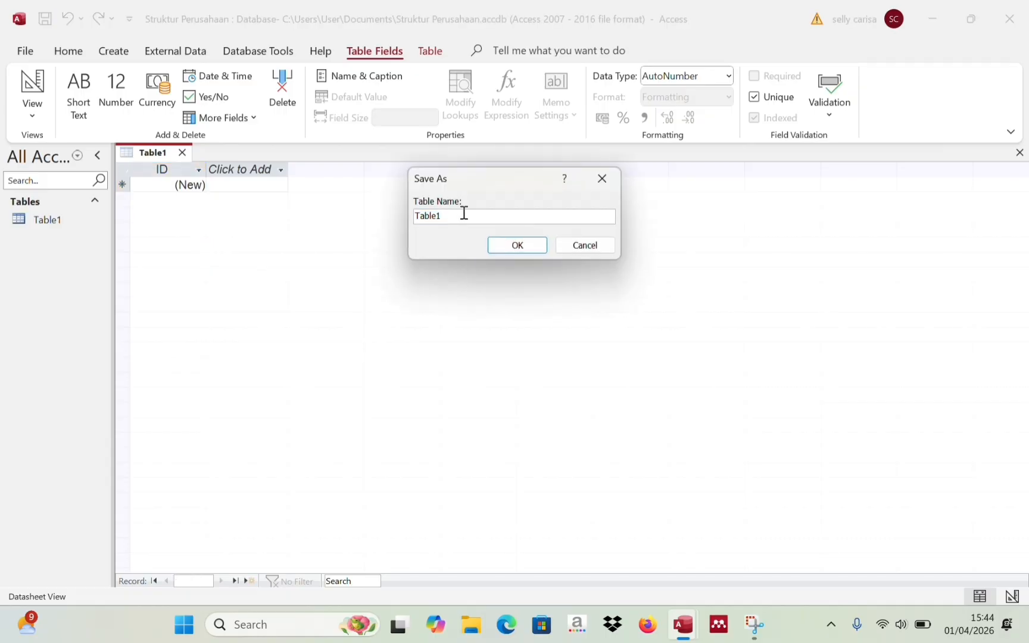
pyautogui.press('BackSpace')
pyautogui.press('BackSpace')
pyautogui.press('BackSpace')
pyautogui.press('BackSpace')
pyautogui.press('BackSpace')
pyautogui.press('BackSpace')
pyautogui.write('Struktur Perusahaan')
pyautogui.click(508, 246)
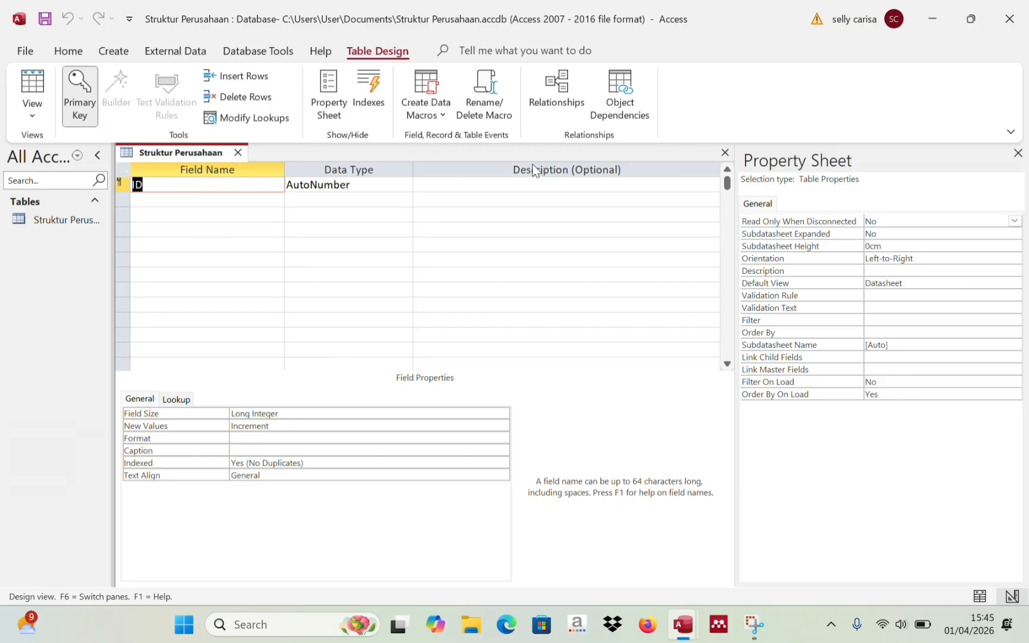
# - Rename the ID field to Nama and add Jabatan, both as Short Text
pyautogui.click(236, 181)
pyautogui.press('BackSpace')
pyautogui.press('BackSpace')
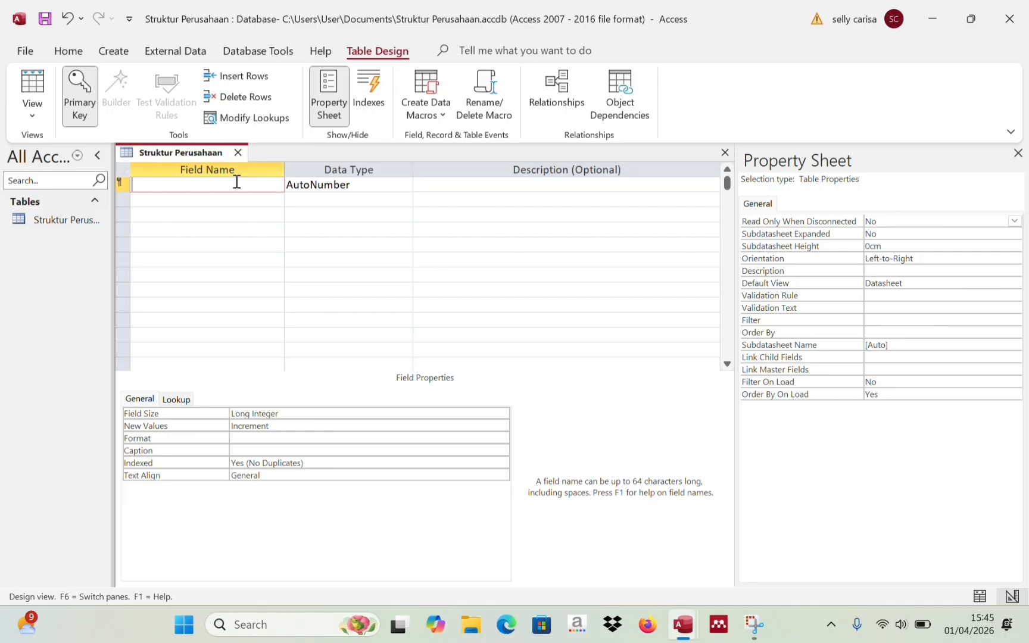
pyautogui.write('Nama')
pyautogui.click(337, 185)
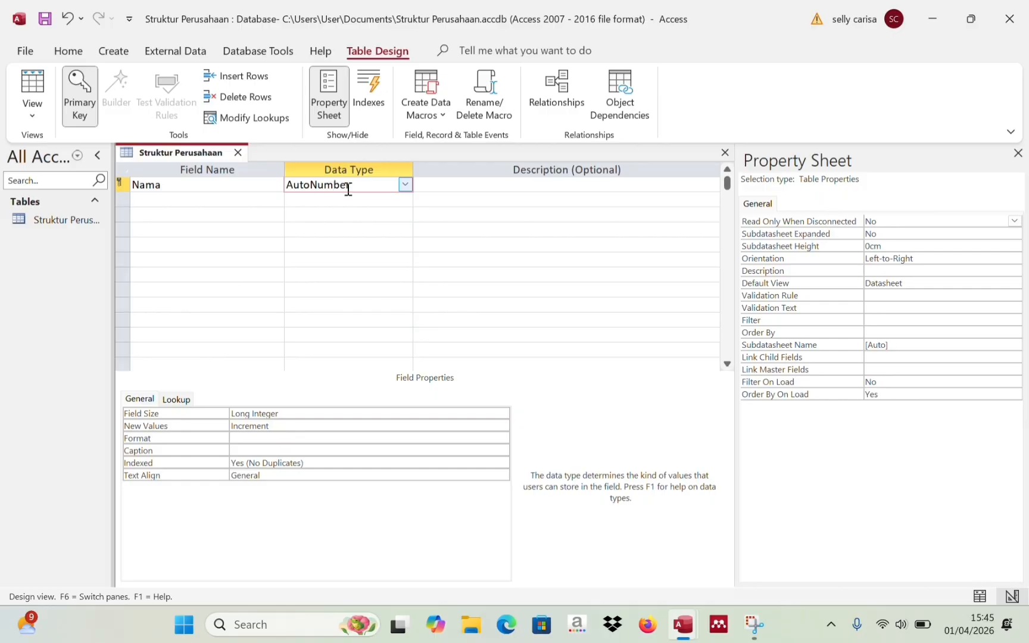
pyautogui.click(405, 185)
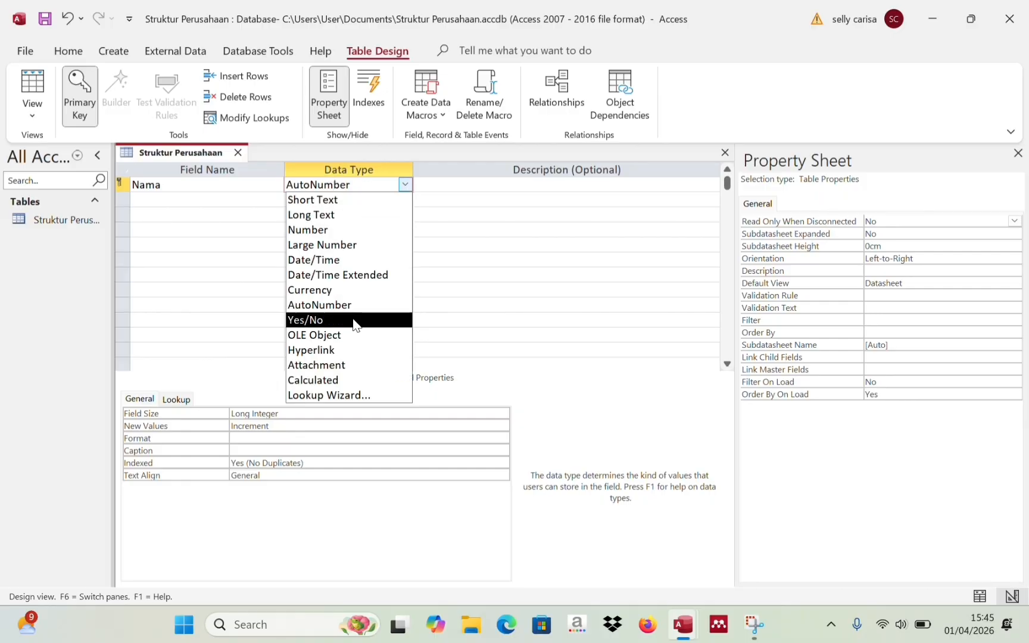
pyautogui.click(340, 198)
pyautogui.click(263, 198)
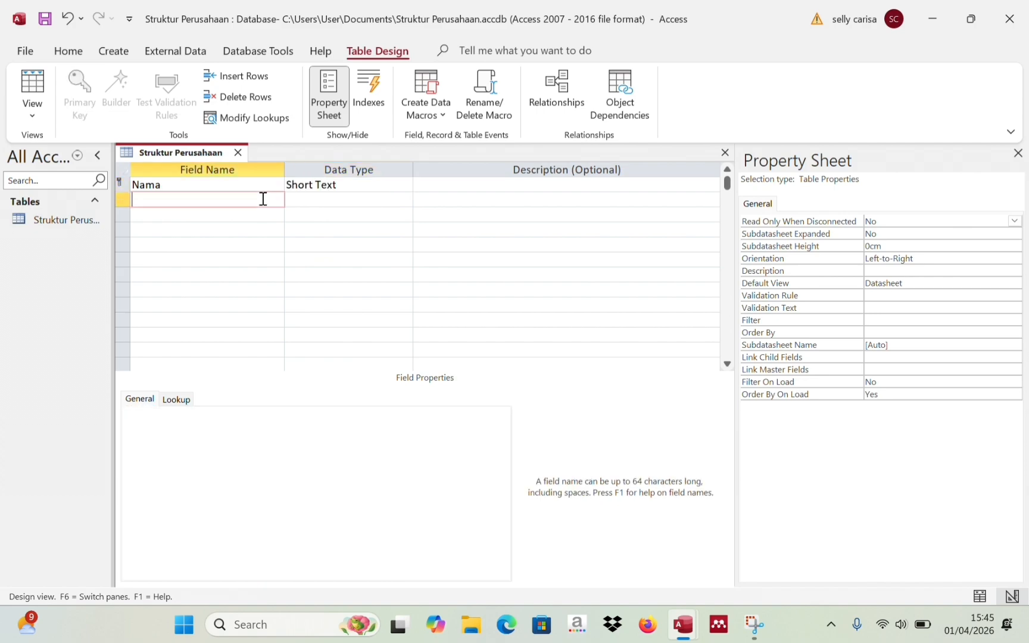
pyautogui.write('Jabatan')
pyautogui.doubleClick(325, 199)
pyautogui.click(410, 202)
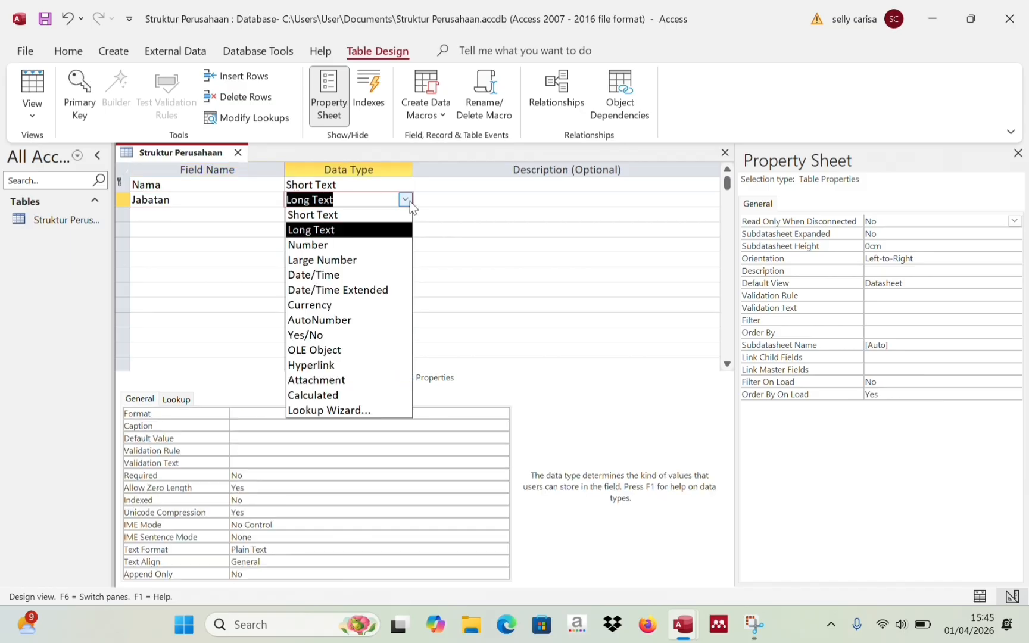
pyautogui.click(388, 215)
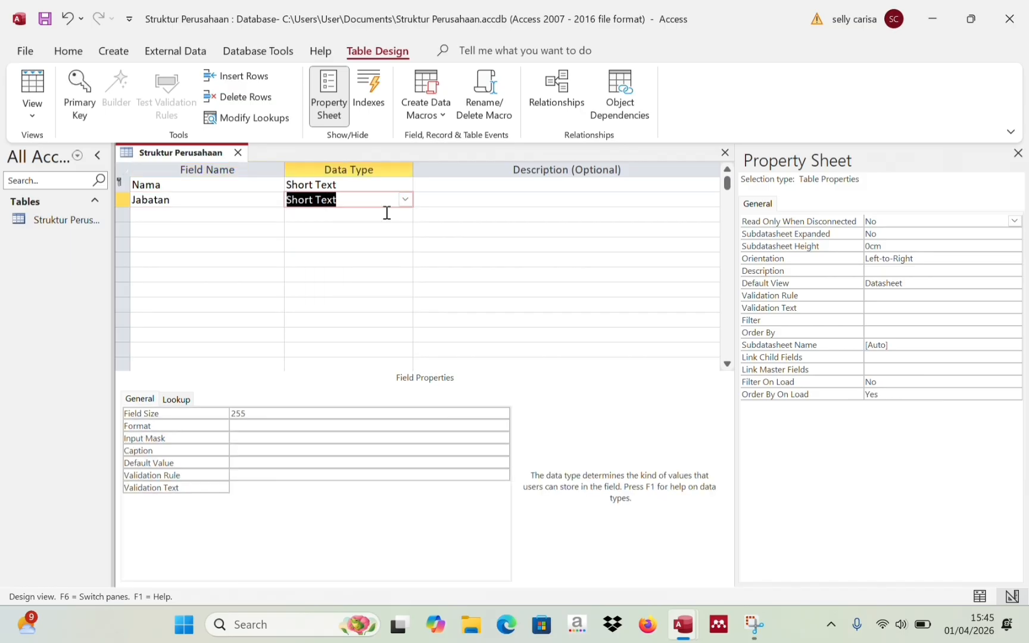
# - Add a Tanggal Lahir field with the Date/Time data type
pyautogui.click(224, 217)
pyautogui.write('T')
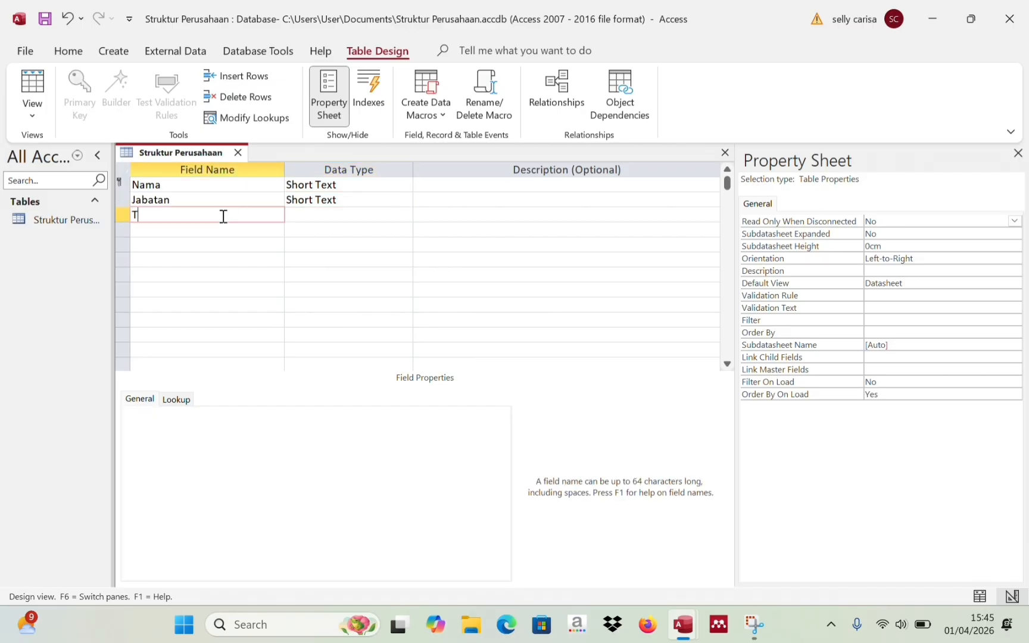
pyautogui.write('anggal Lahir')
pyautogui.click(311, 214)
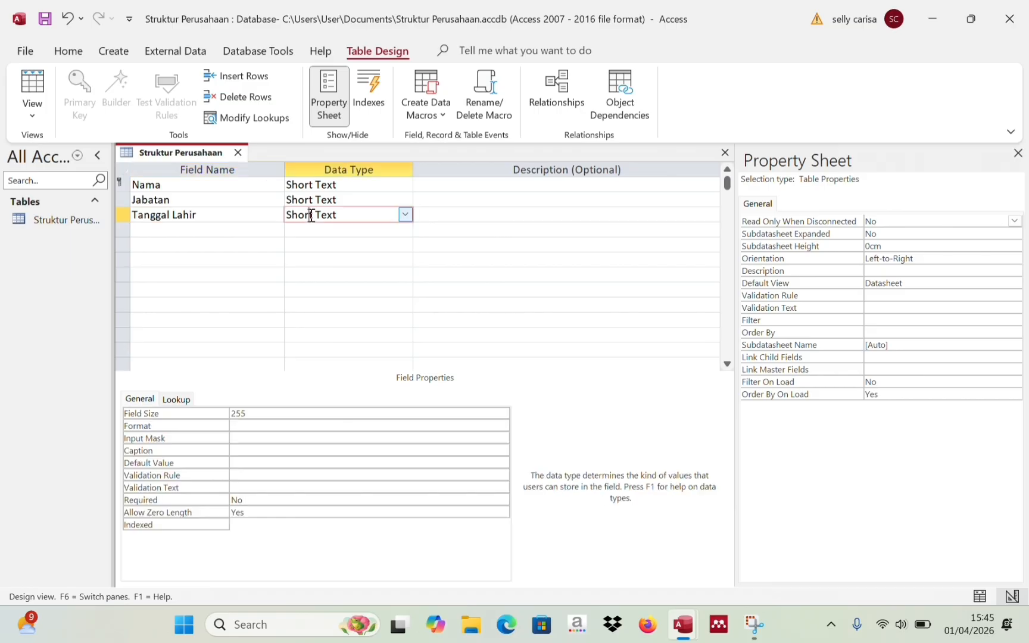
pyautogui.click(405, 214)
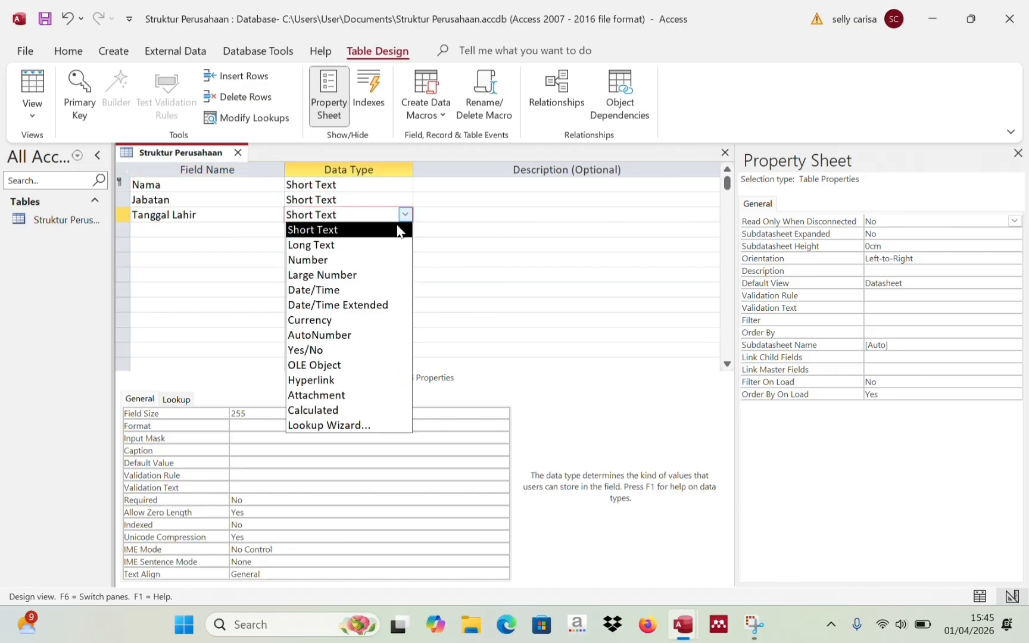
pyautogui.click(343, 291)
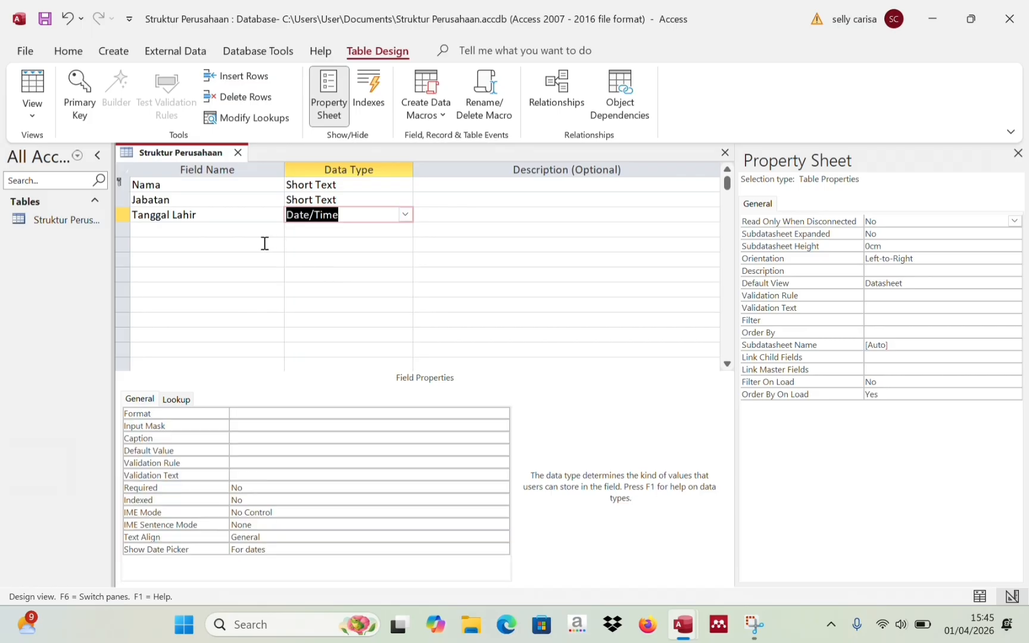
pyautogui.click(236, 229)
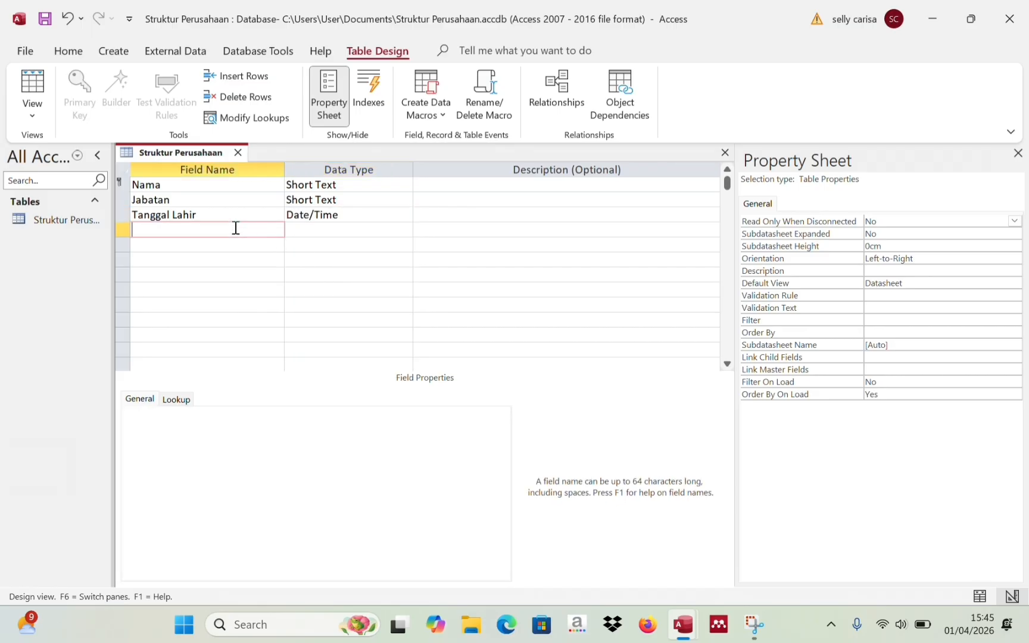
# - Add Alamat as a Long Text field, then Email with the default Short Text type
pyautogui.write('Alamat')
pyautogui.click(320, 228)
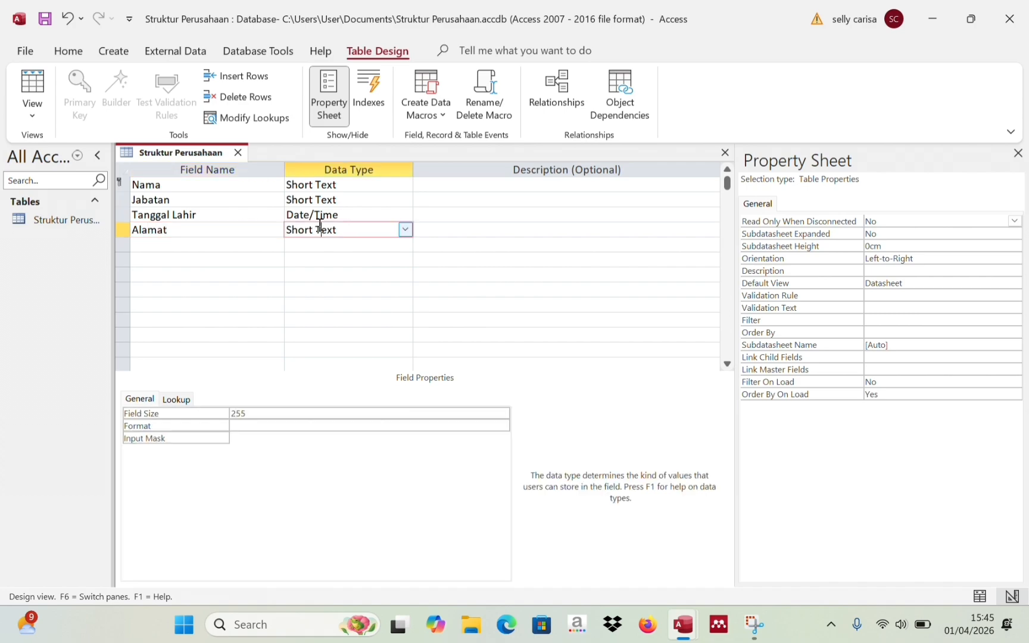
pyautogui.click(405, 229)
pyautogui.click(368, 260)
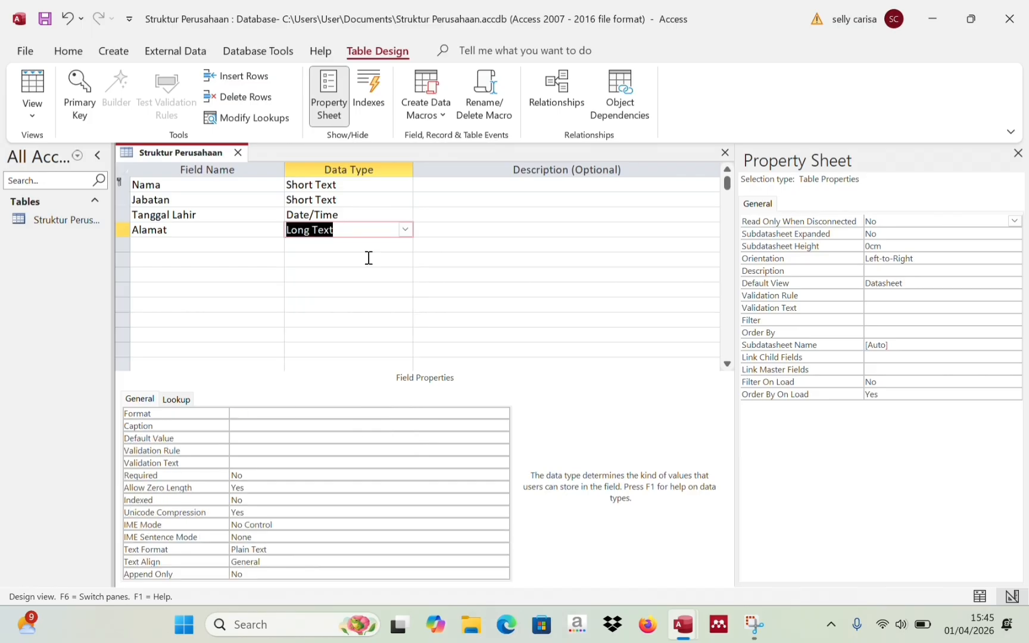
pyautogui.click(221, 245)
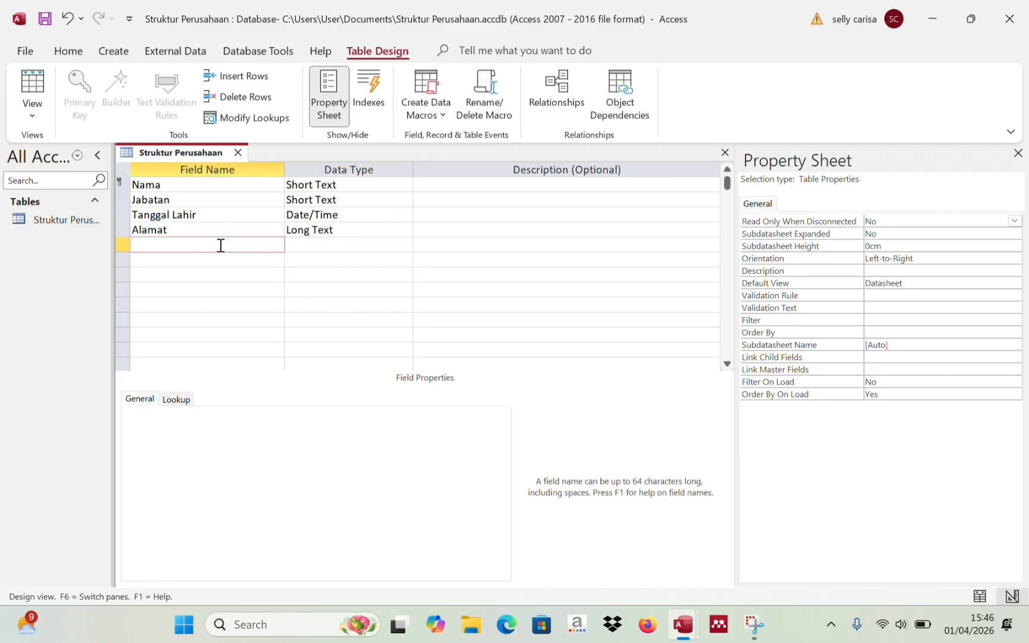
pyautogui.write('Email')
pyautogui.click(296, 245)
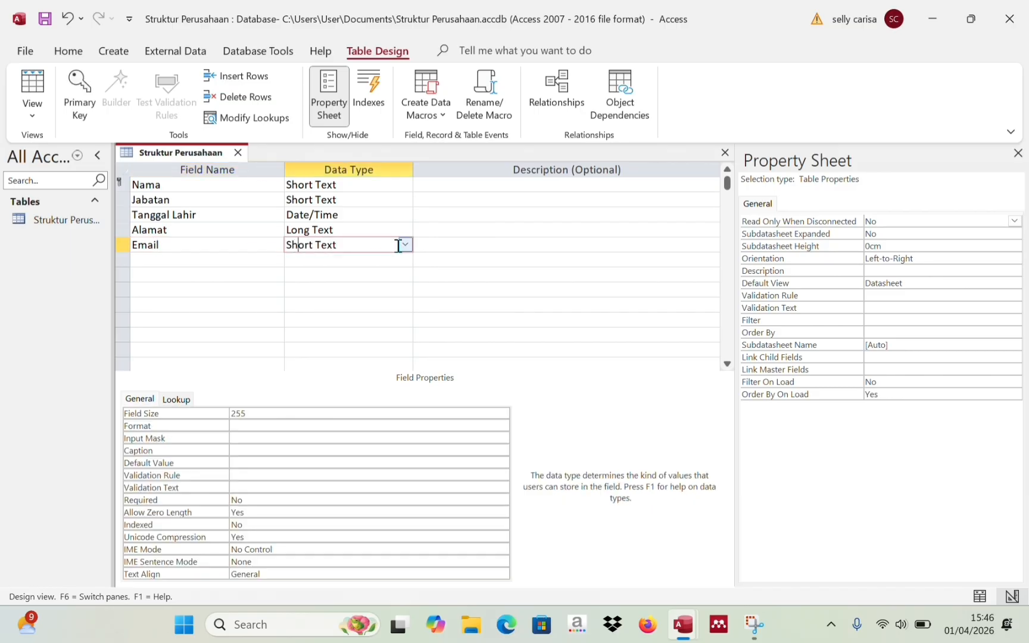
pyautogui.click(344, 274)
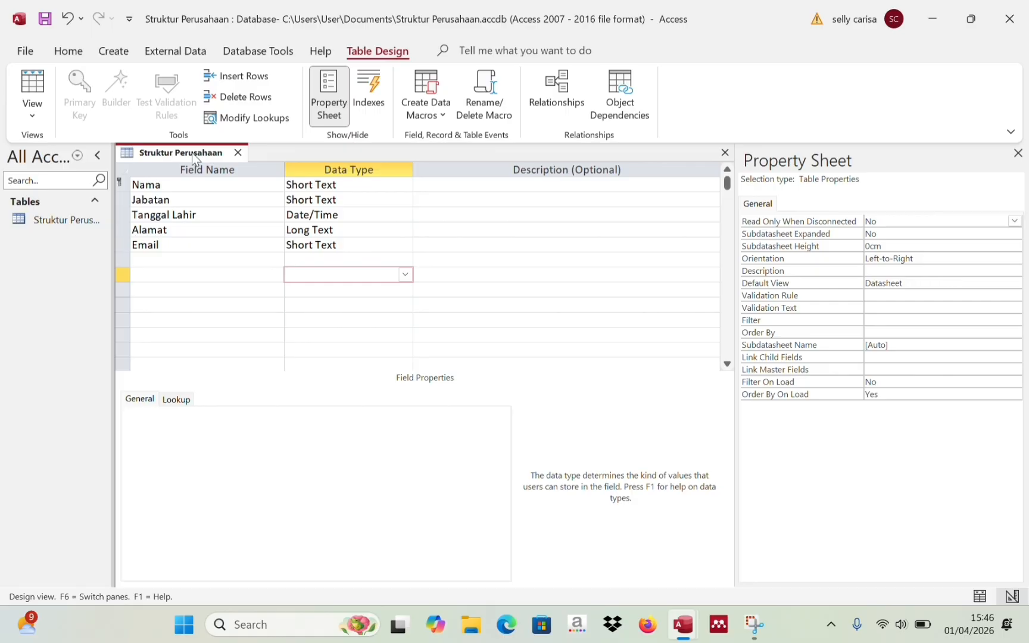
# - Save the table design, then build a Form Wizard form using all five fields
pyautogui.rightClick(159, 159)
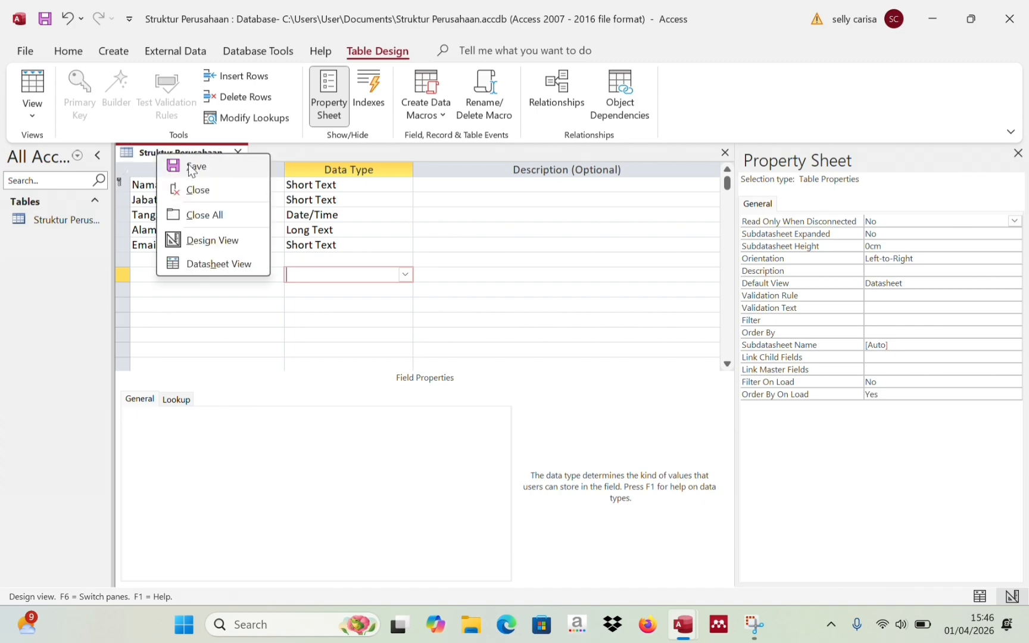
pyautogui.click(213, 175)
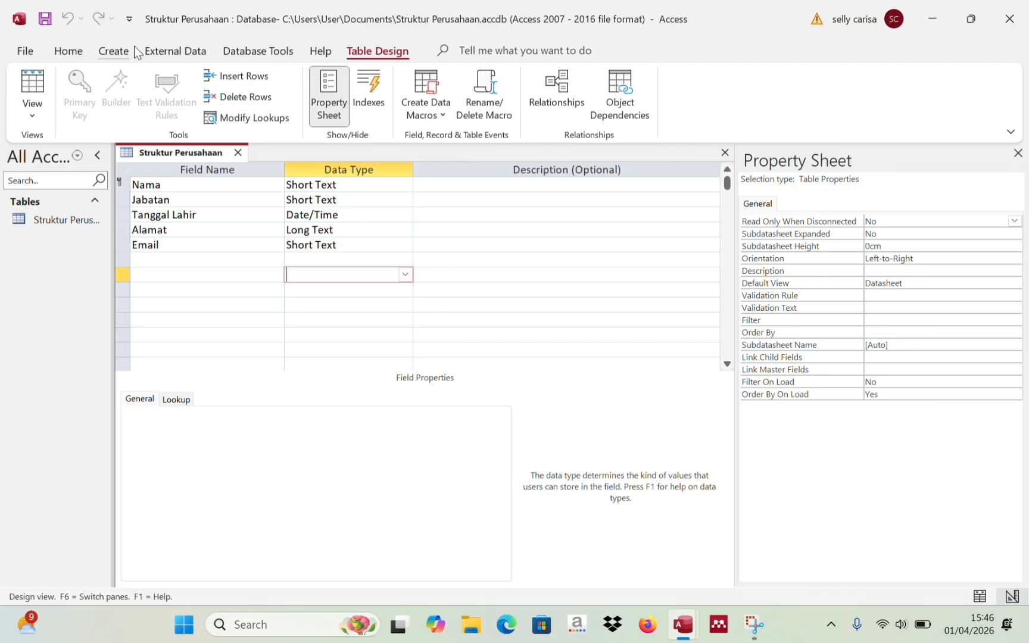
pyautogui.click(113, 51)
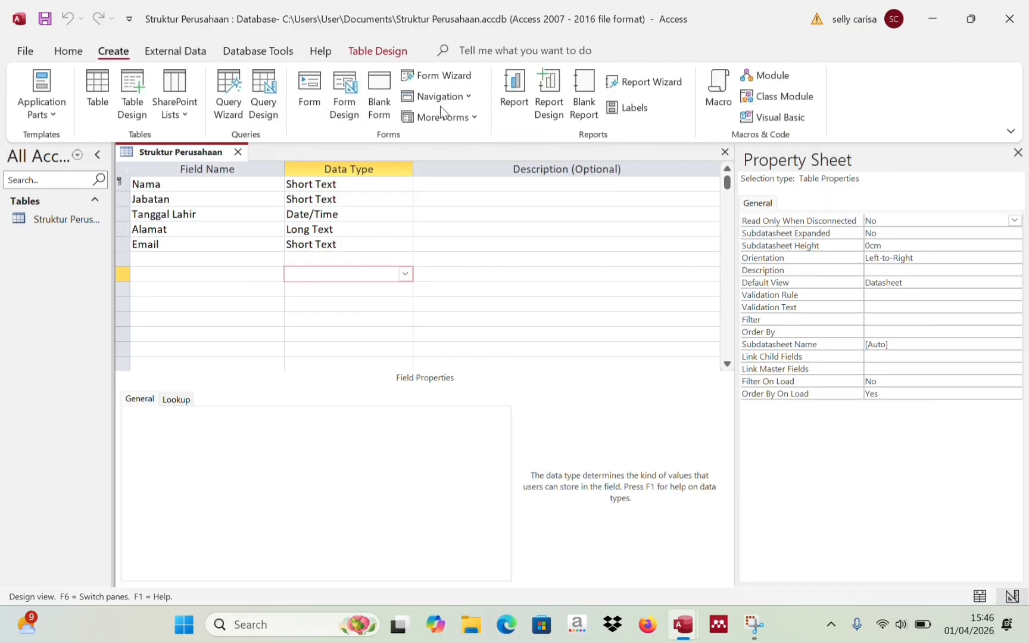
pyautogui.click(452, 77)
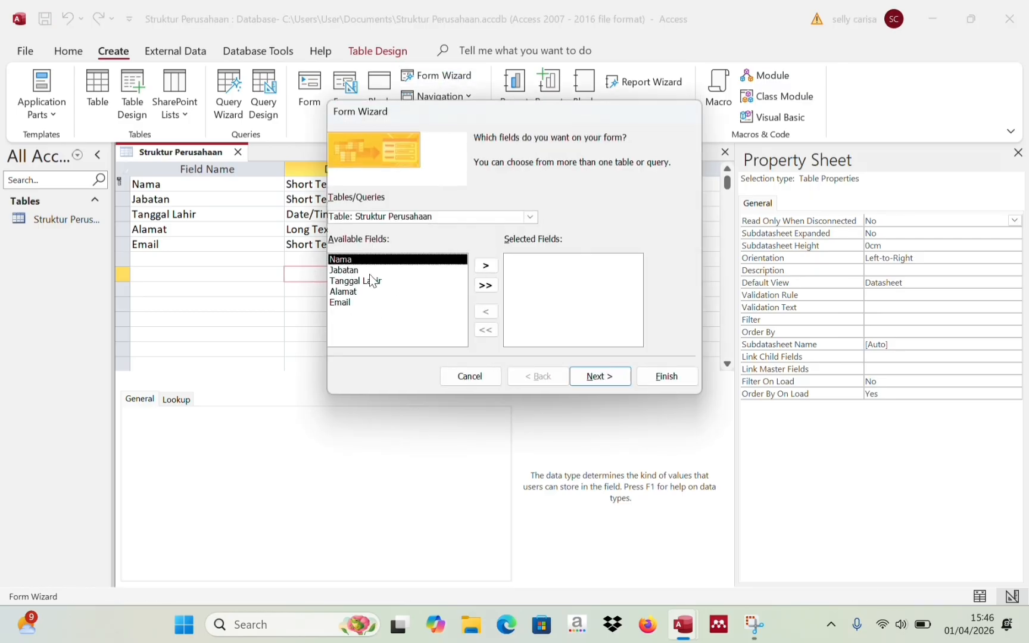
pyautogui.click(485, 286)
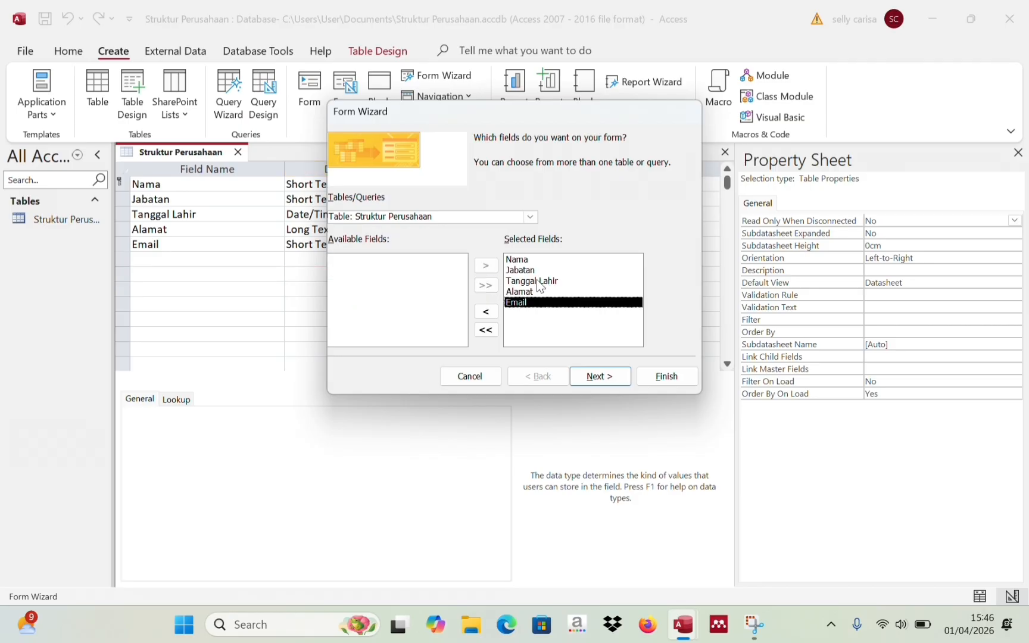
pyautogui.click(665, 377)
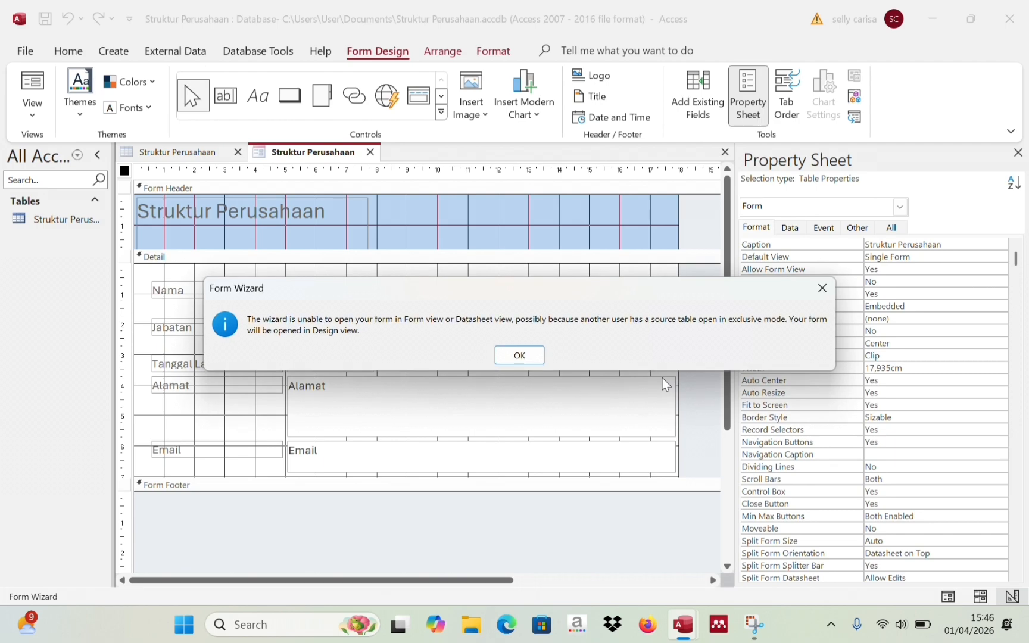
# - Enlarge the Form Header and shift the title label right to 5,598 cm
pyautogui.click(821, 290)
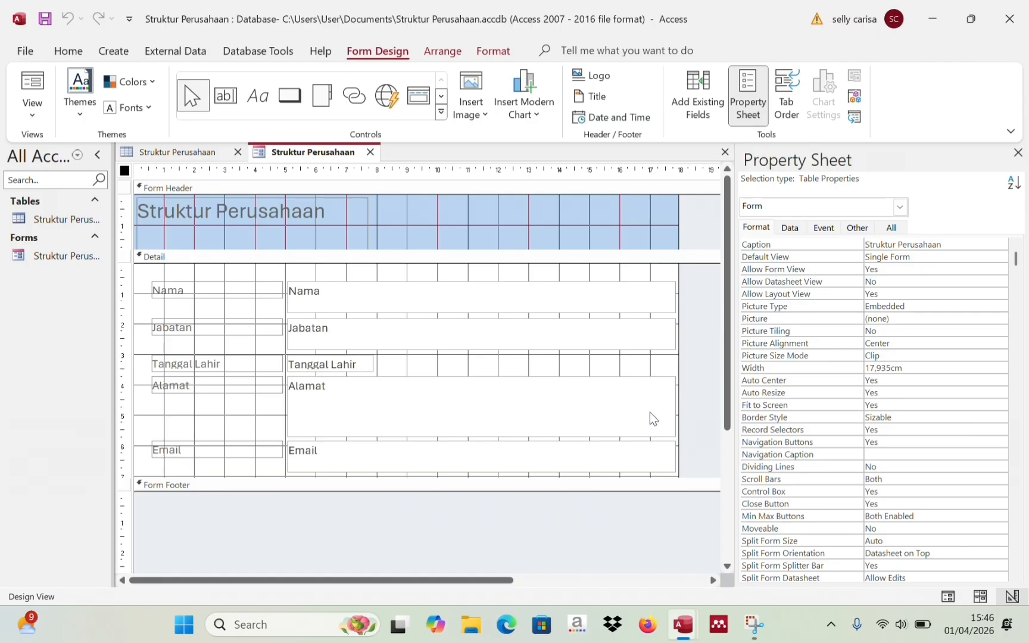
pyautogui.click(392, 246)
pyautogui.moveTo(391, 246); pyautogui.dragTo(399, 269)
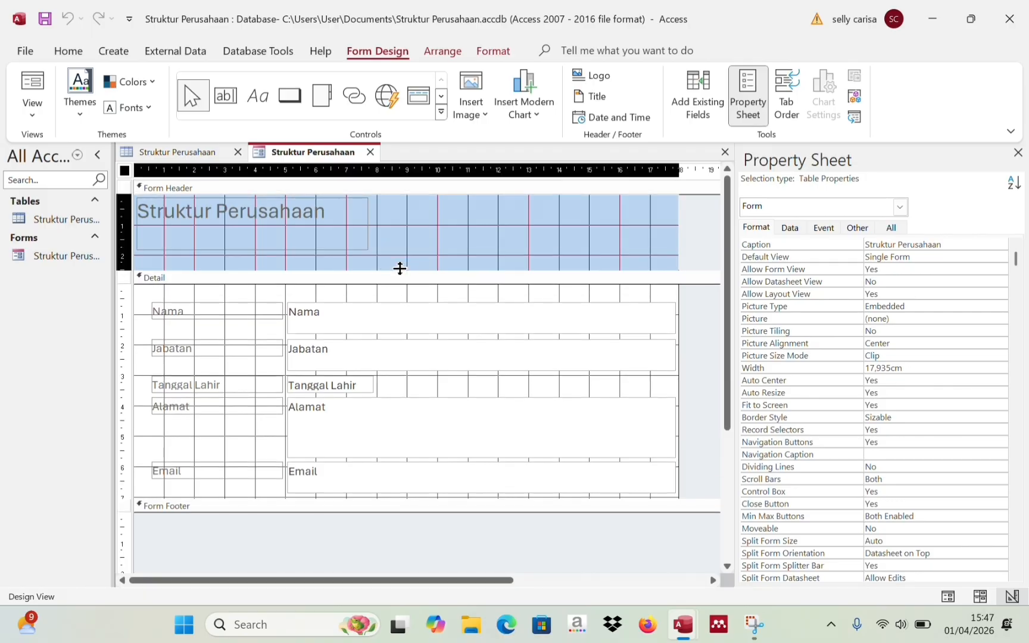
pyautogui.click(264, 228)
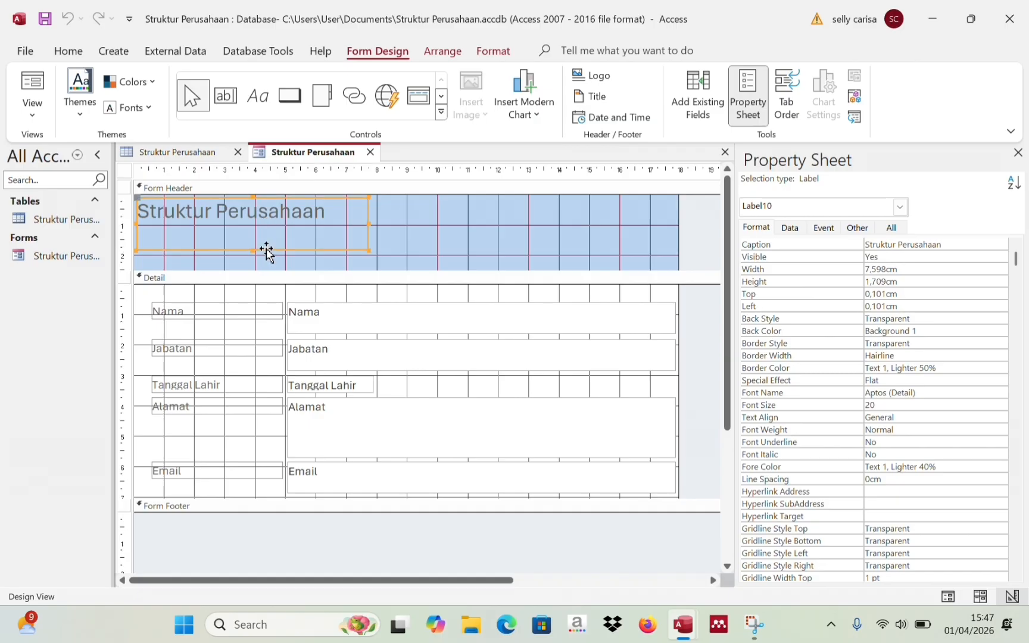
pyautogui.moveTo(266, 251); pyautogui.dragTo(432, 255)
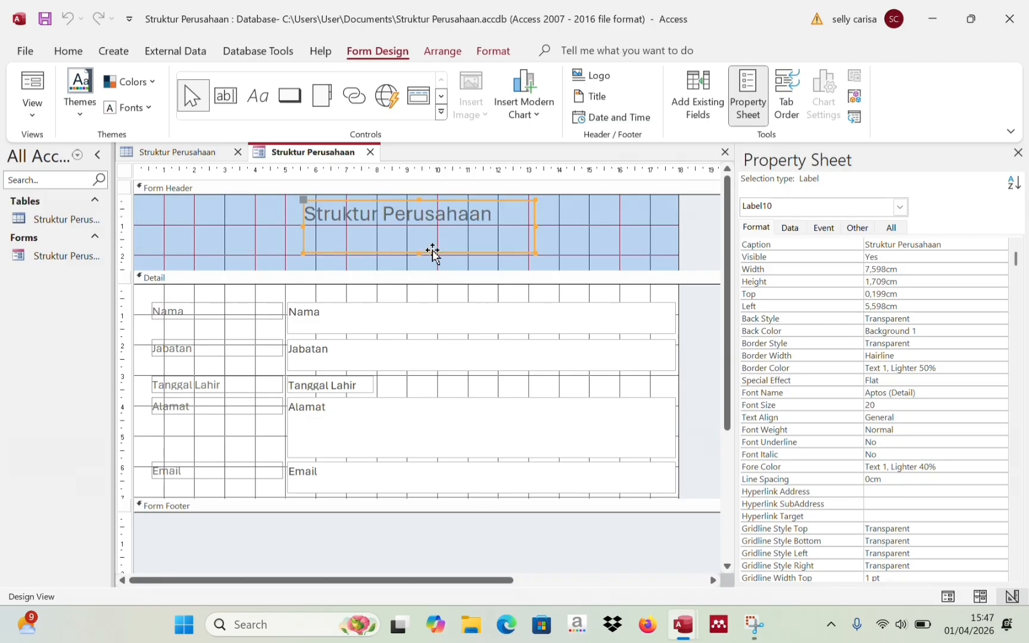
# - Retype the header title in capitals as 'STRUKTUR PERUSAHAAN'
pyautogui.click(388, 214)
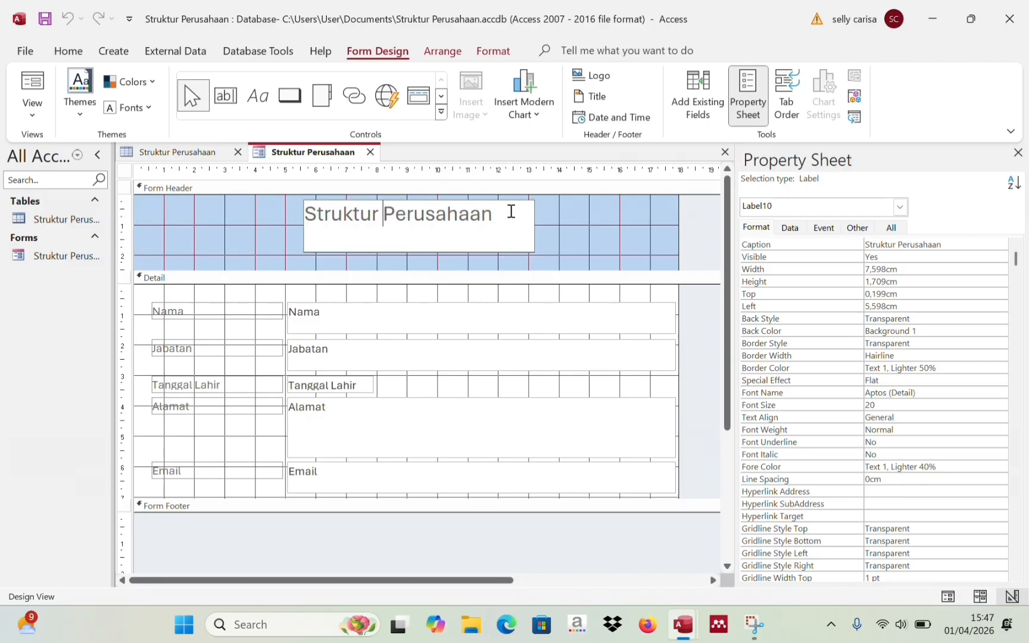
pyautogui.click(511, 211)
pyautogui.press('BackSpace')
pyautogui.press('BackSpace')
pyautogui.press('BackSpace')
pyautogui.press('BackSpace')
pyautogui.press('BackSpace')
pyautogui.press('BackSpace')
pyautogui.press('BackSpace')
pyautogui.press('BackSpace')
pyautogui.press('BackSpace')
pyautogui.press('BackSpace')
pyautogui.press('BackSpace')
pyautogui.press('BackSpace')
pyautogui.press('BackSpace')
pyautogui.press('BackSpace')
pyautogui.press('BackSpace')
pyautogui.press('BackSpace')
pyautogui.press('BackSpace')
pyautogui.press('BackSpace')
pyautogui.press('BackSpace')
pyautogui.press('capslock')
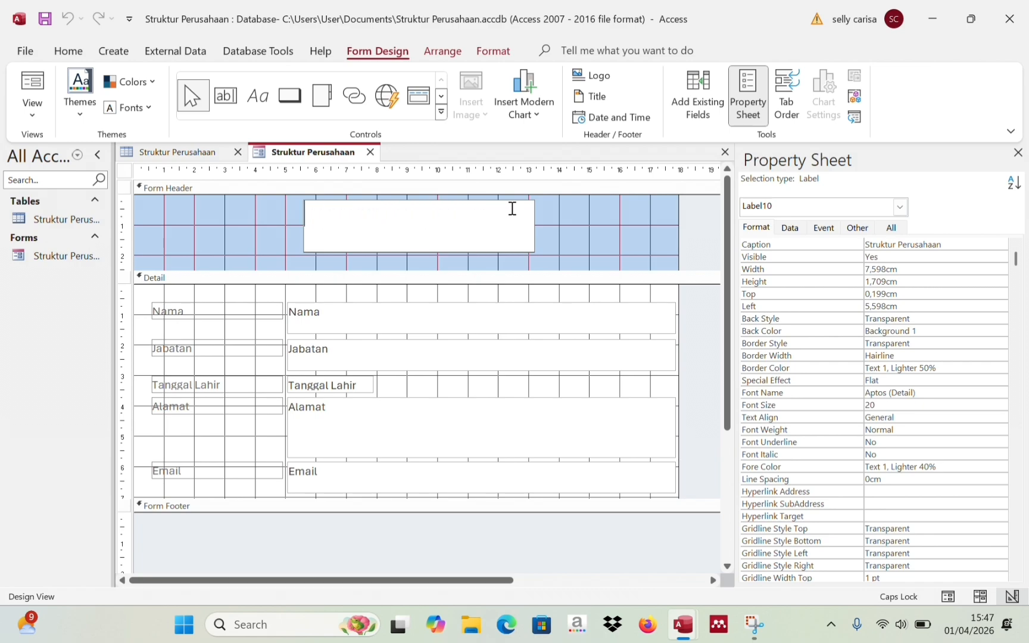
pyautogui.write('STRUKTUR P')
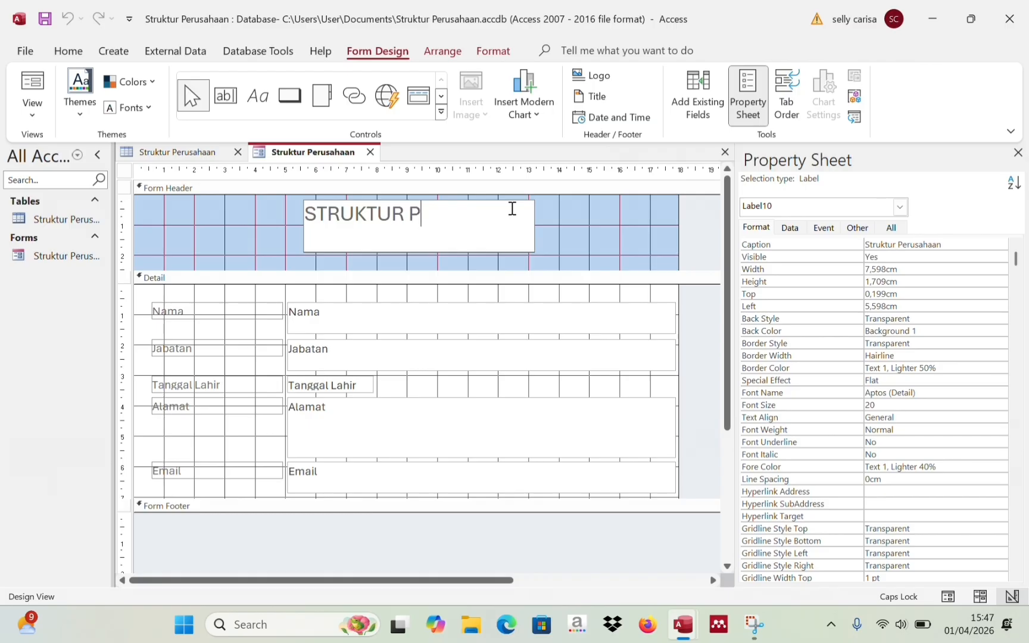
pyautogui.write('ERUSAHAAN')
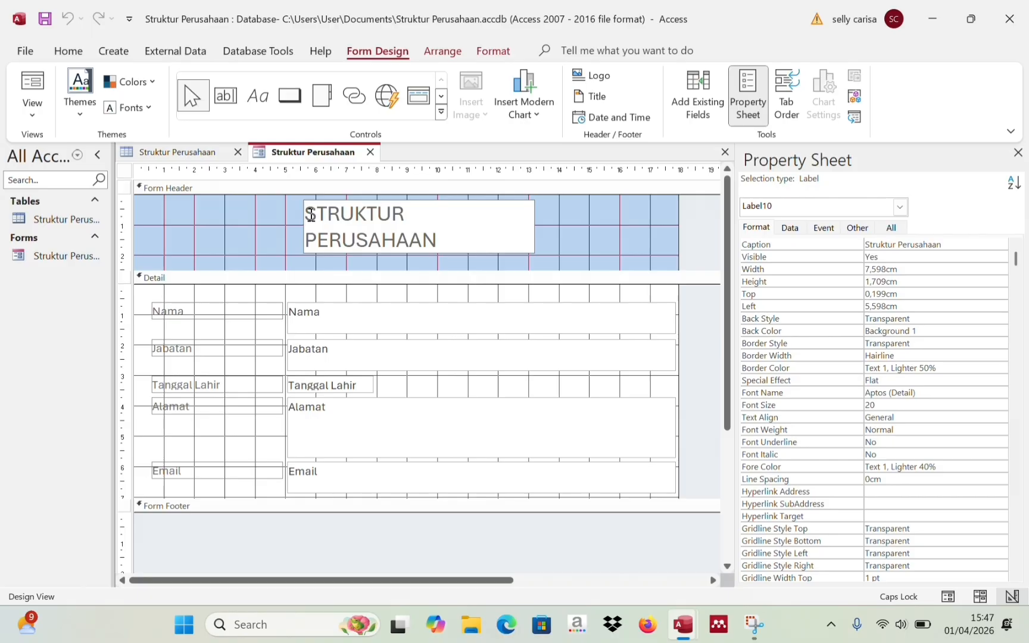
# - Make the title text bold and centre-aligned
pyautogui.moveTo(311, 215); pyautogui.dragTo(453, 243)
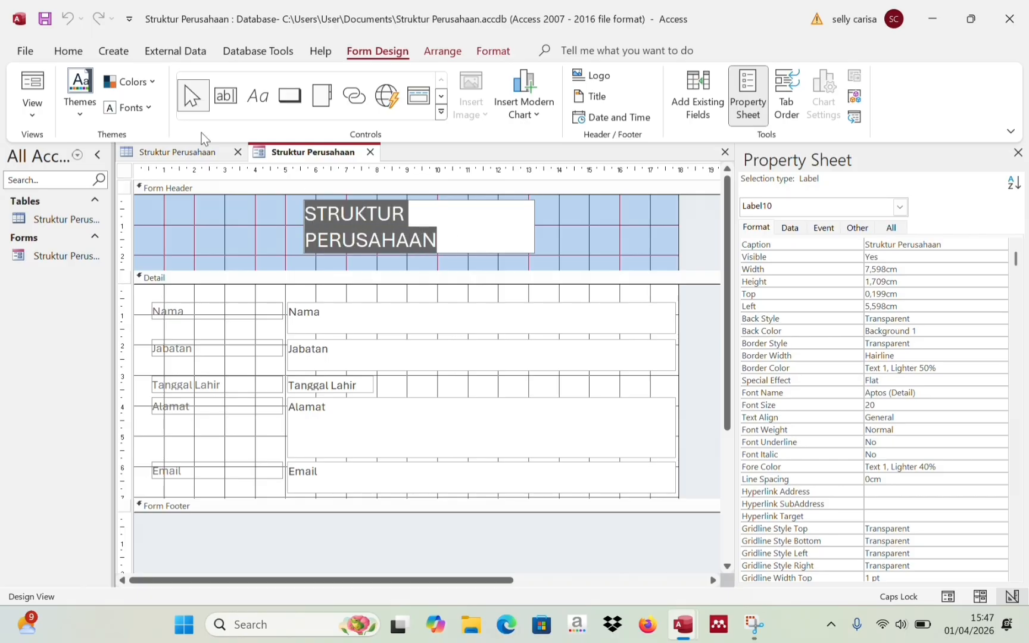
pyautogui.click(68, 50)
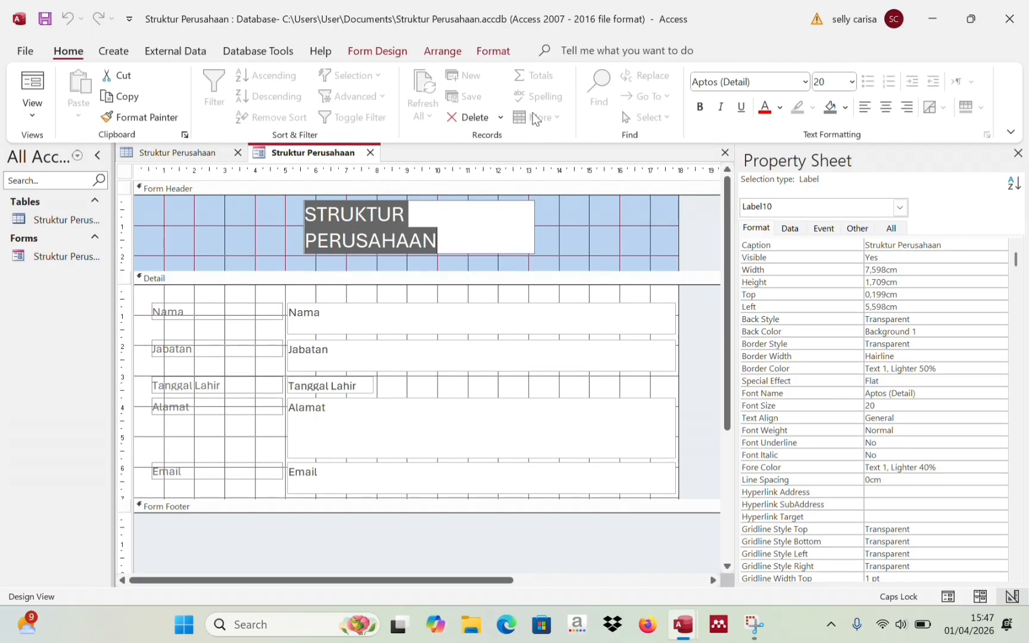
pyautogui.click(700, 108)
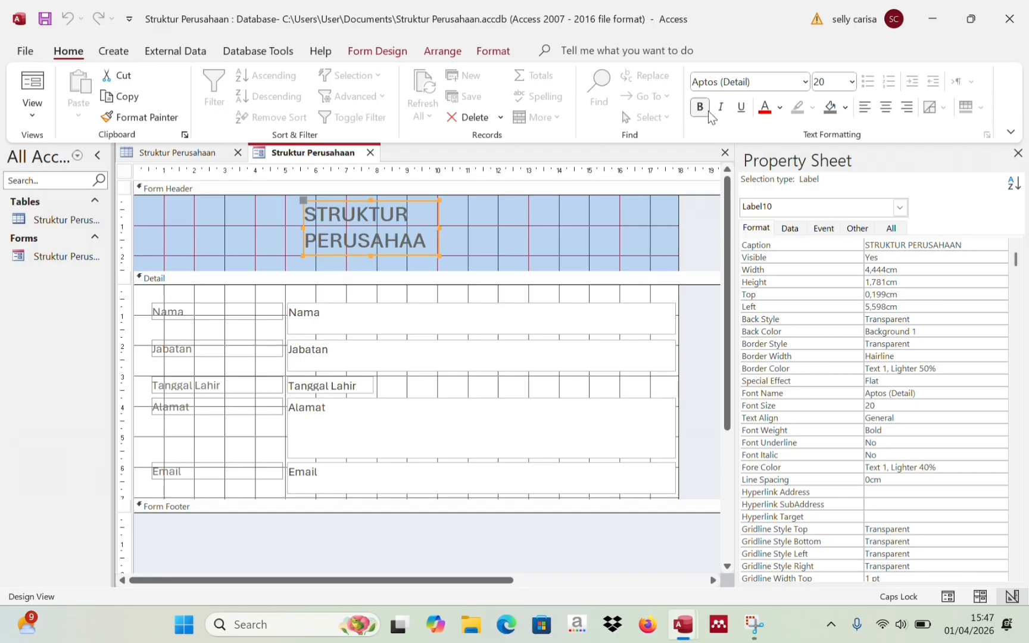
pyautogui.click(885, 107)
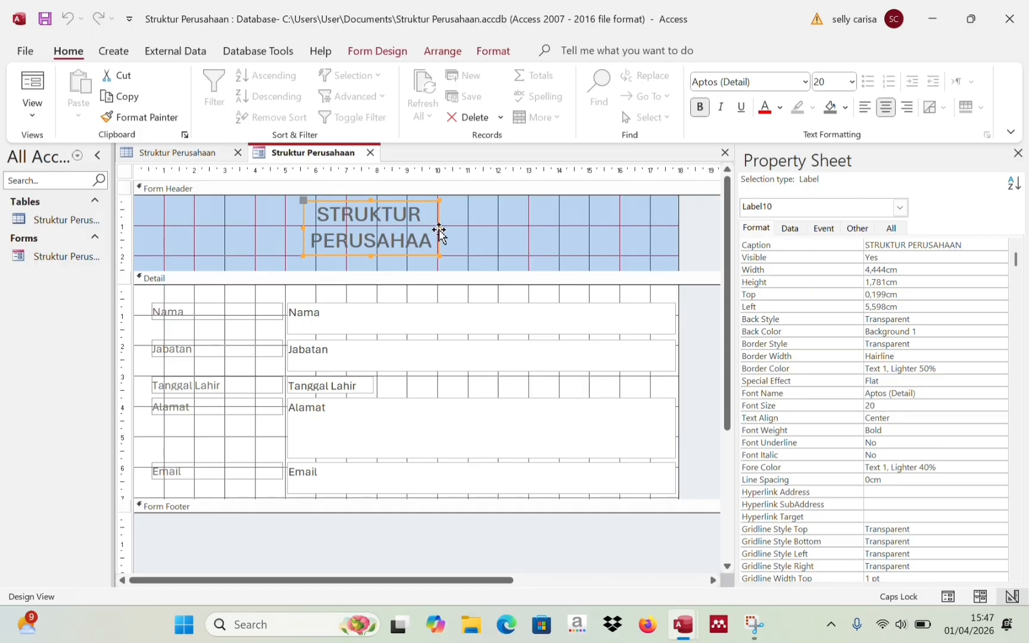
# - Widen the title label to 7,407 cm and set its font to Arial Black
pyautogui.moveTo(439, 226); pyautogui.dragTo(530, 229)
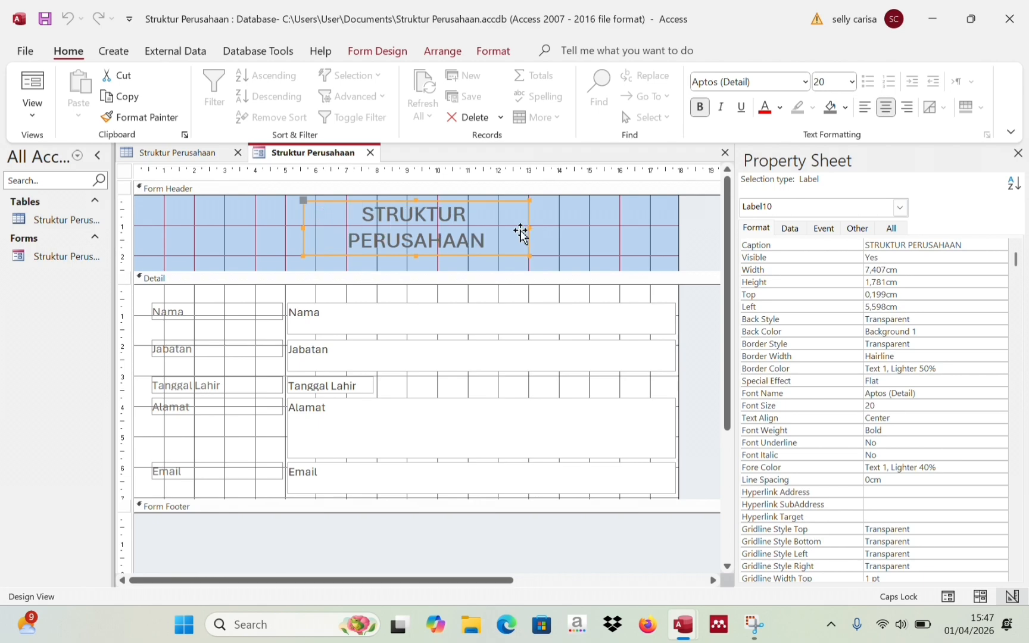
pyautogui.click(366, 215)
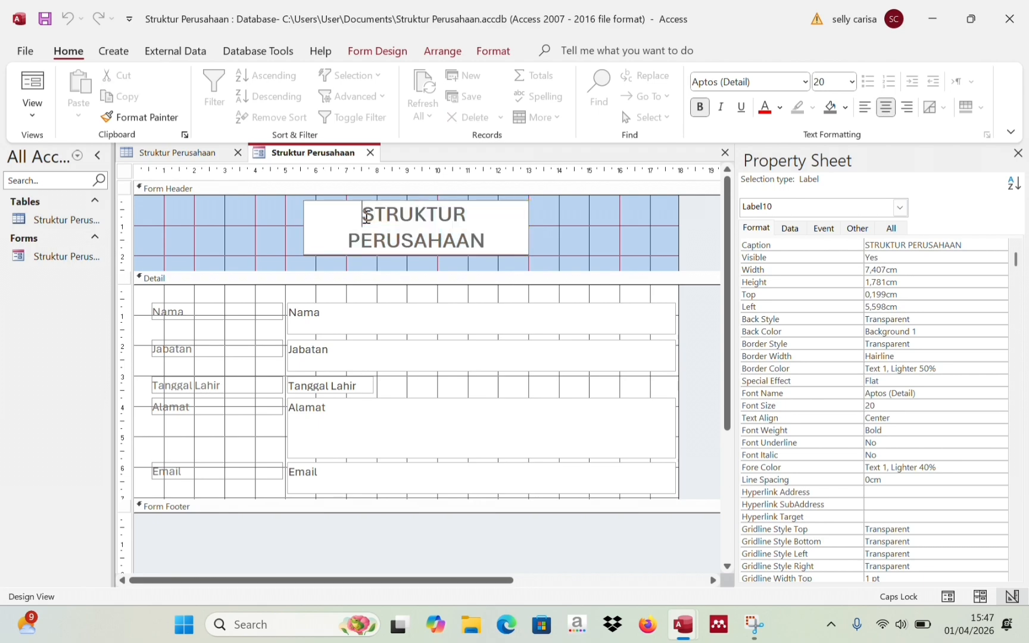
pyautogui.moveTo(367, 215); pyautogui.dragTo(502, 246)
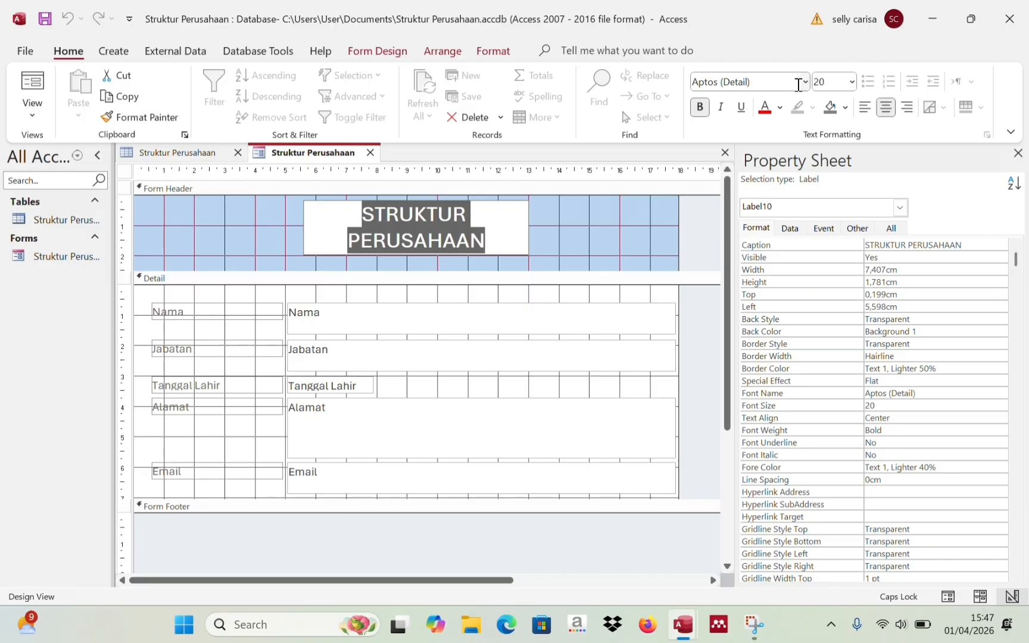
pyautogui.click(804, 81)
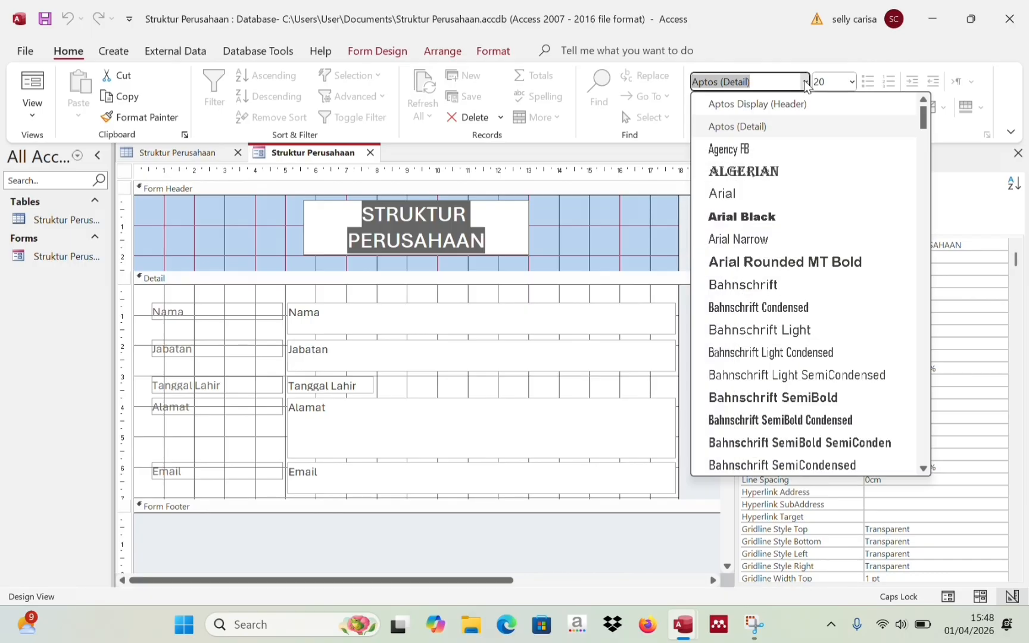
pyautogui.click(749, 223)
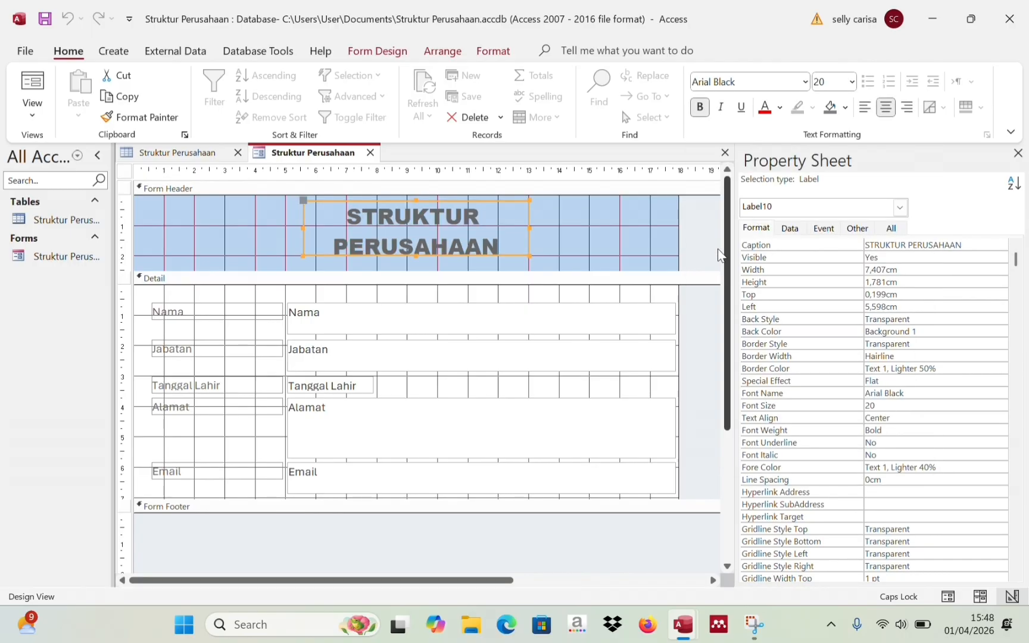
pyautogui.click(466, 534)
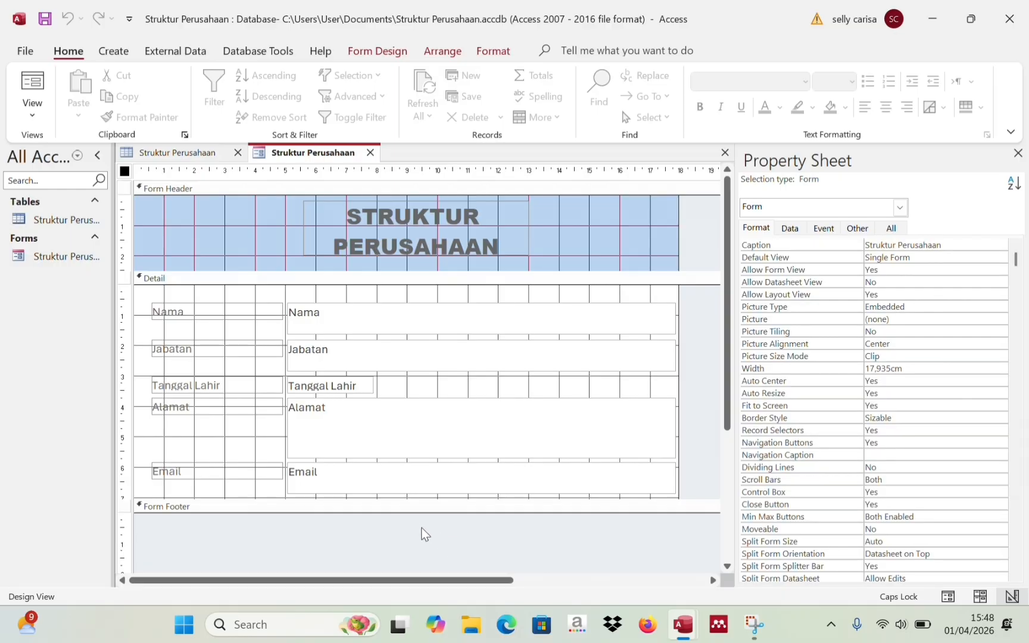
# - Enlarge the Detail section and widen the form from 17,935 cm to 19,996 cm
pyautogui.click(392, 500)
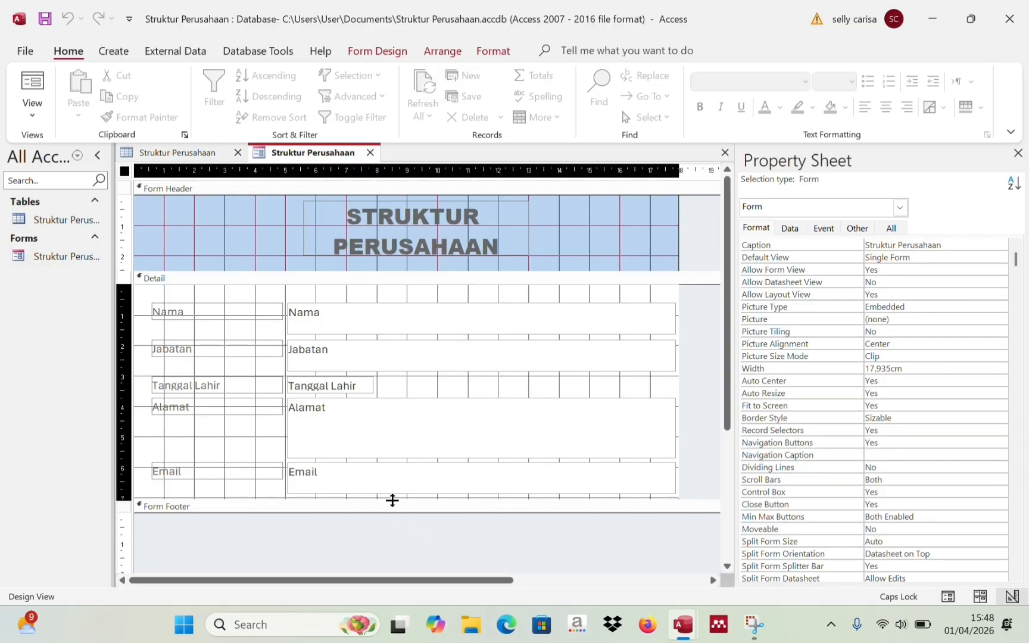
pyautogui.moveTo(392, 500); pyautogui.dragTo(402, 544)
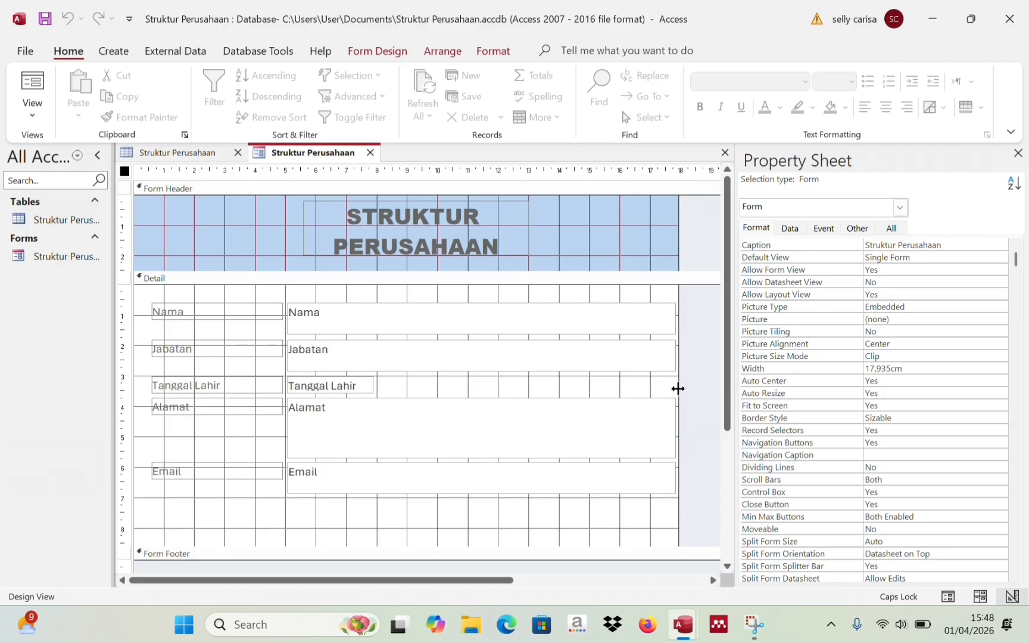
pyautogui.click(679, 386)
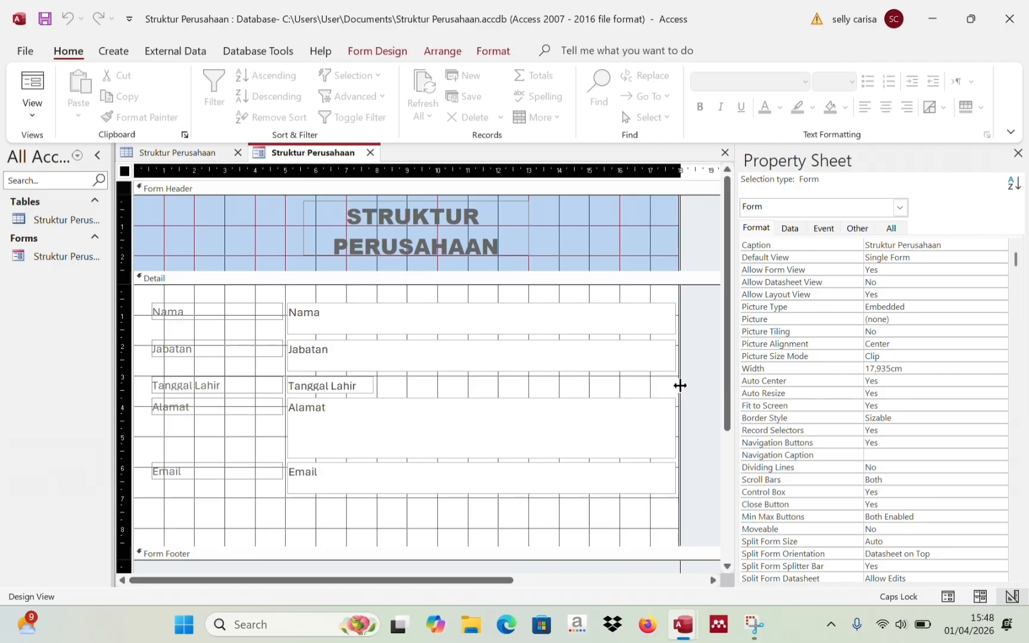
pyautogui.moveTo(680, 386); pyautogui.dragTo(722, 405)
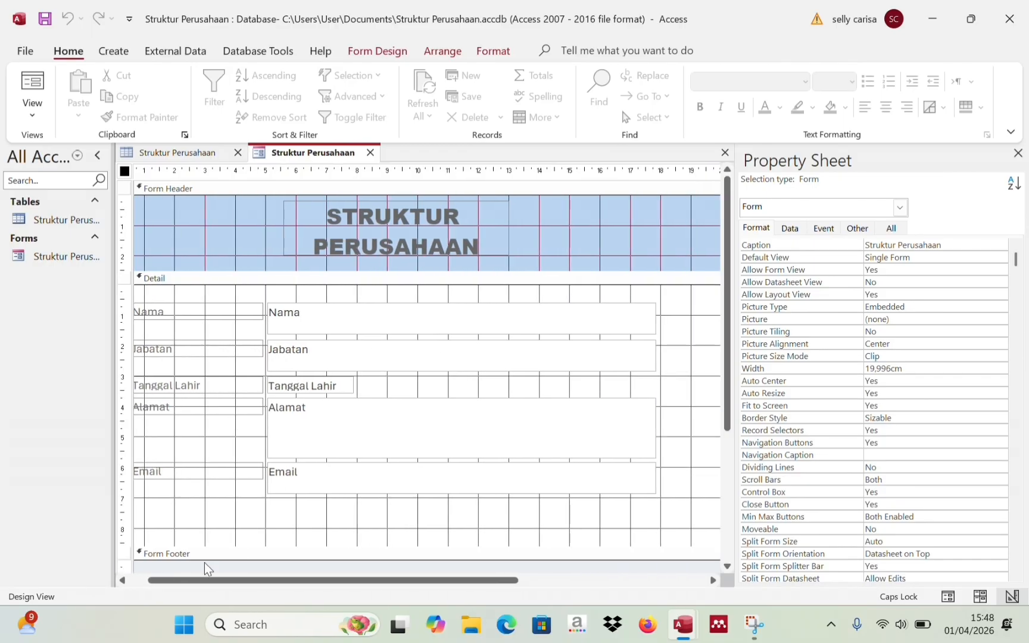
pyautogui.click(147, 581)
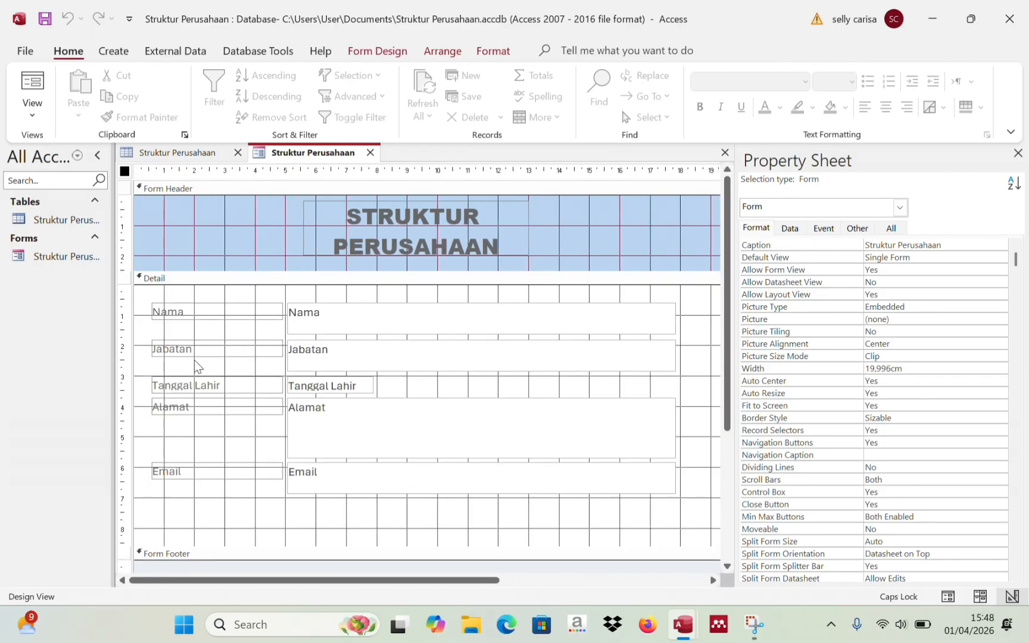
pyautogui.click(198, 310)
# - Retype the Nama and Jabatan labels in capitals as NAMA and JABATAN
pyautogui.click(198, 308)
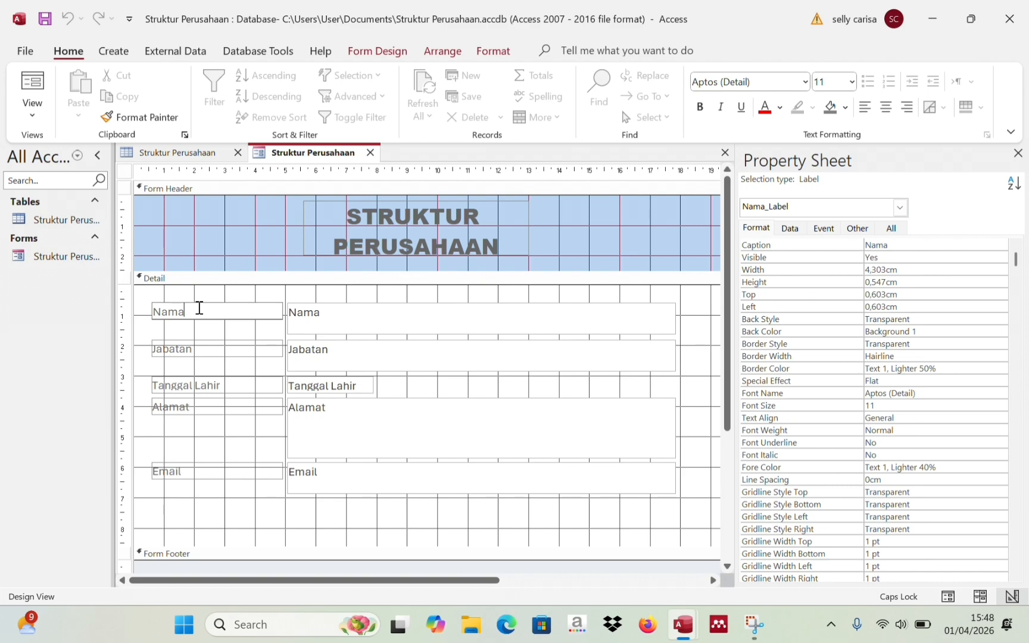
pyautogui.press('capslock')
pyautogui.press('BackSpace')
pyautogui.press('capslock')
pyautogui.write('NAMA')
pyautogui.click(171, 351)
pyautogui.doubleClick(171, 346)
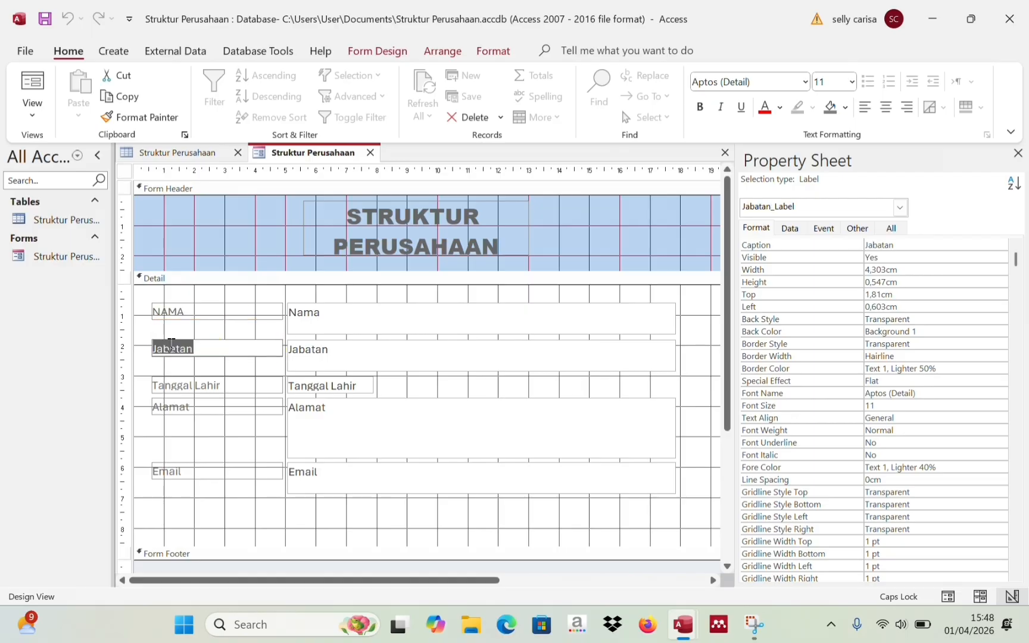
pyautogui.write('JABATAN')
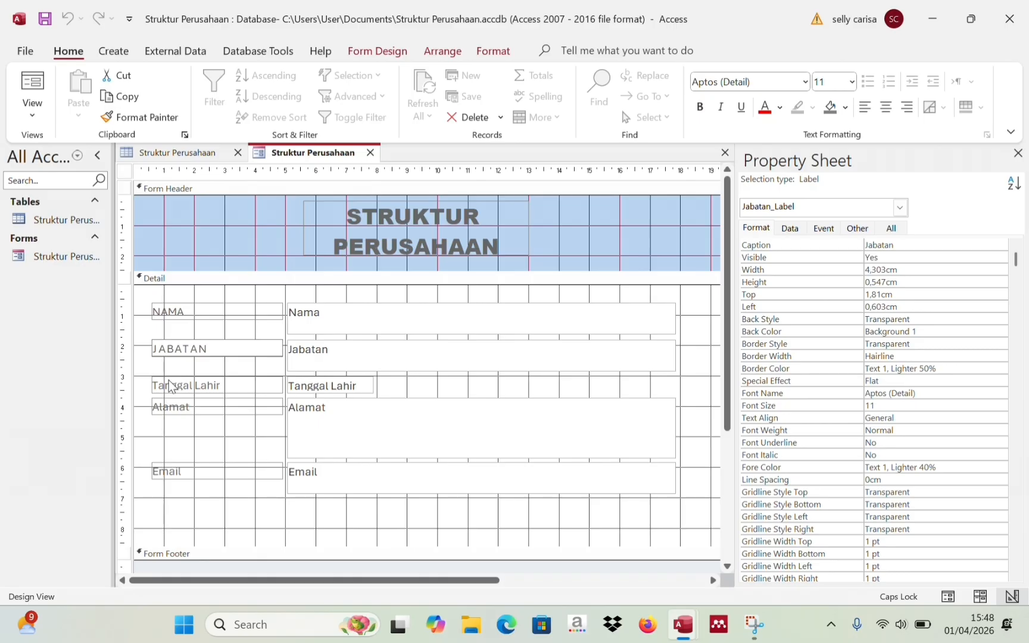
pyautogui.click(211, 348)
pyautogui.press('Return')
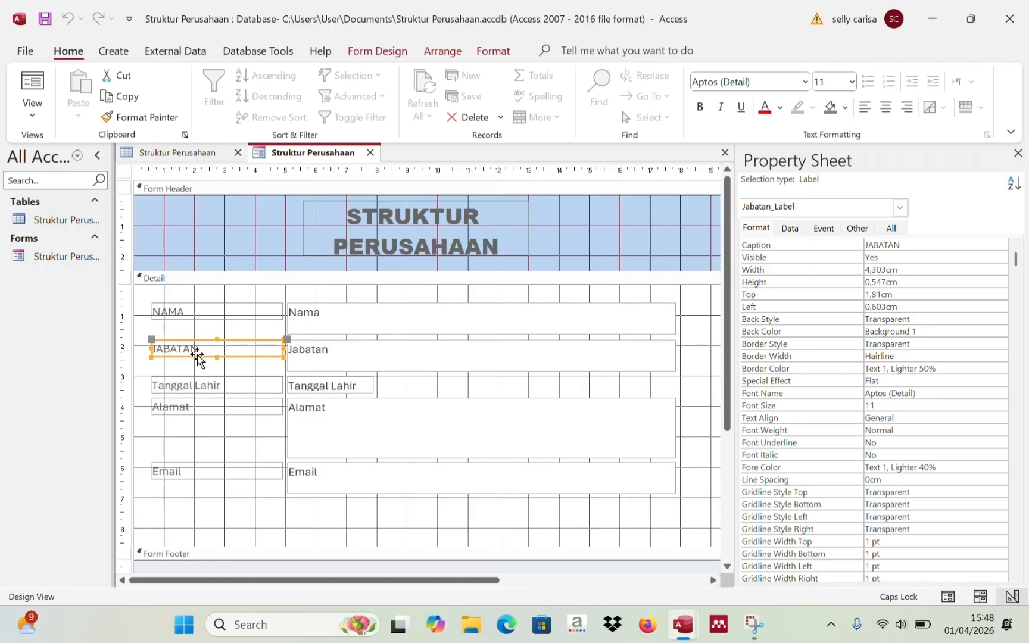
# - Edit the remaining labels to read TANGGAL LAHIR, ALAMAT and EMAIL
pyautogui.click(182, 383)
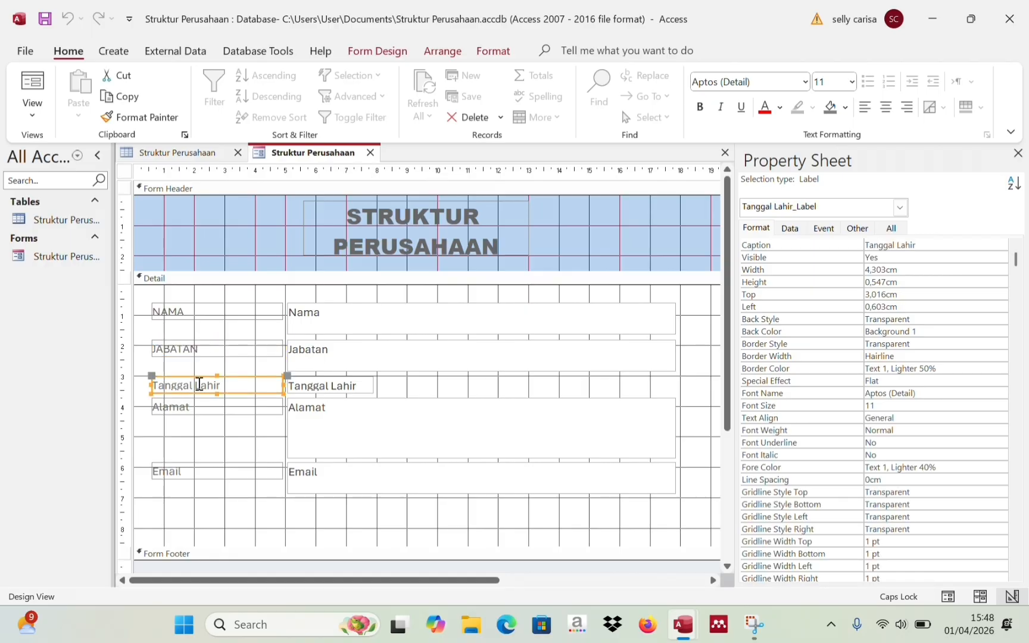
pyautogui.click(202, 386)
pyautogui.doubleClick(212, 387)
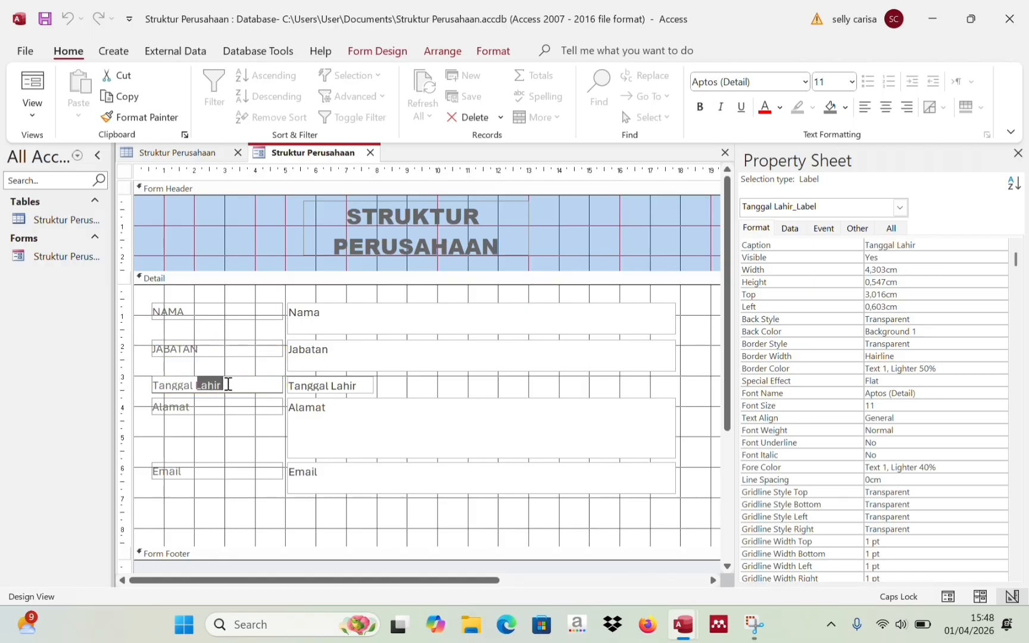
pyautogui.click(228, 385)
pyautogui.press('BackSpace')
pyautogui.press('BackSpace')
pyautogui.press('BackSpace')
pyautogui.press('BackSpace')
pyautogui.press('BackSpace')
pyautogui.press('BackSpace')
pyautogui.press('BackSpace')
pyautogui.press('BackSpace')
pyautogui.press('BackSpace')
pyautogui.press('BackSpace')
pyautogui.press('BackSpace')
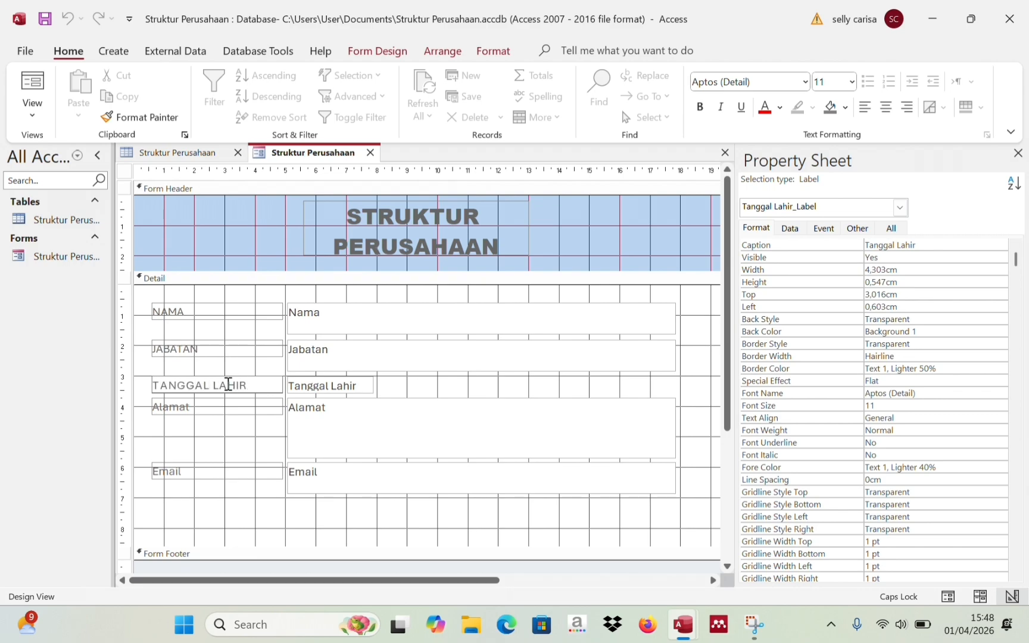
pyautogui.click(211, 404)
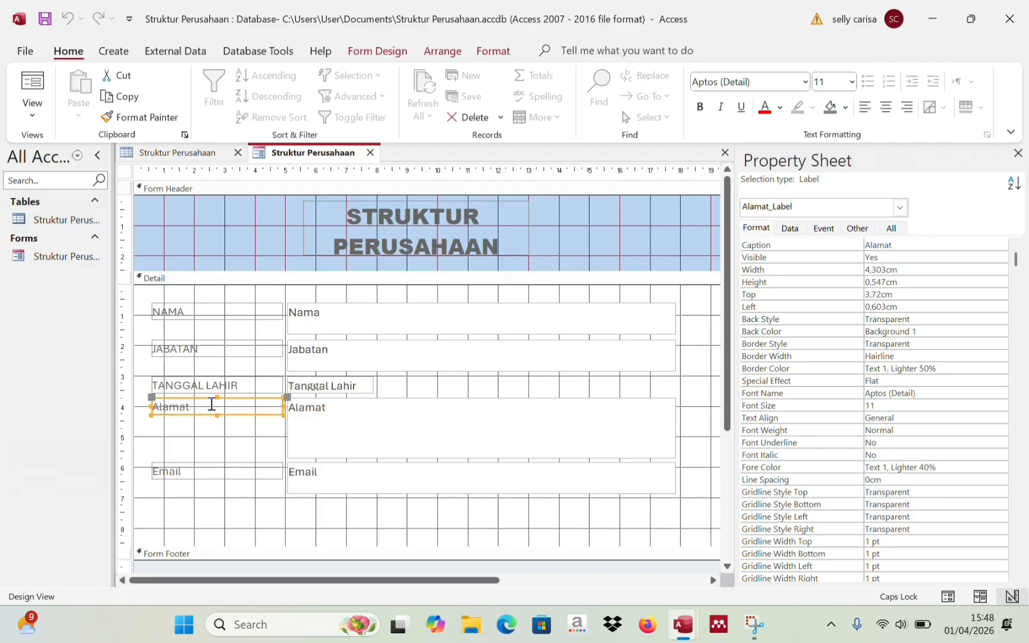
pyautogui.click(212, 404)
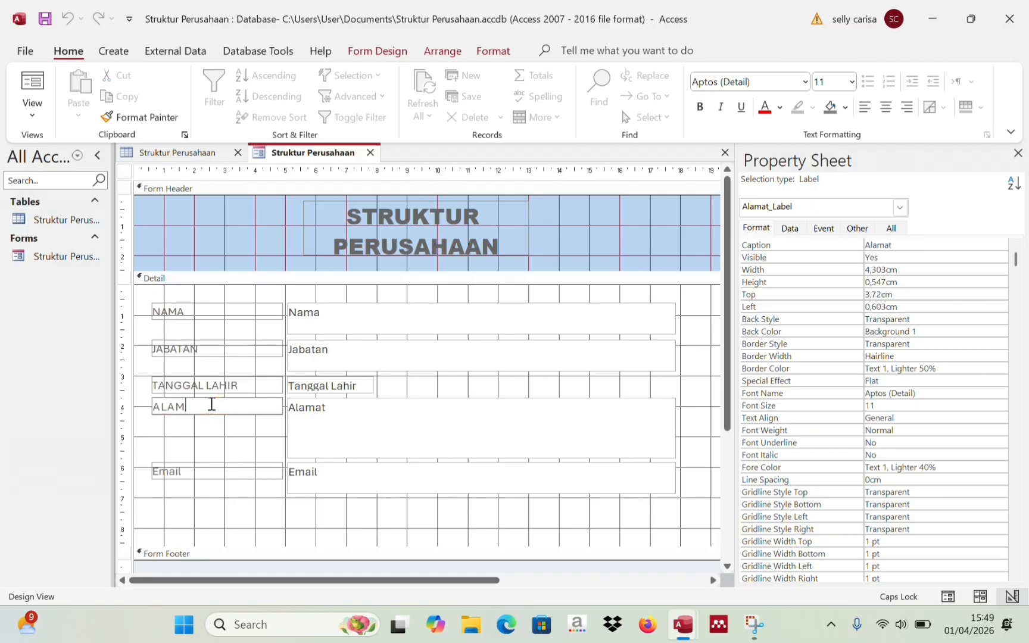
pyautogui.click(193, 468)
pyautogui.click(194, 470)
pyautogui.press('BackSpace')
pyautogui.press('BackSpace')
pyautogui.press('BackSpace')
pyautogui.press('BackSpace')
pyautogui.press('BackSpace')
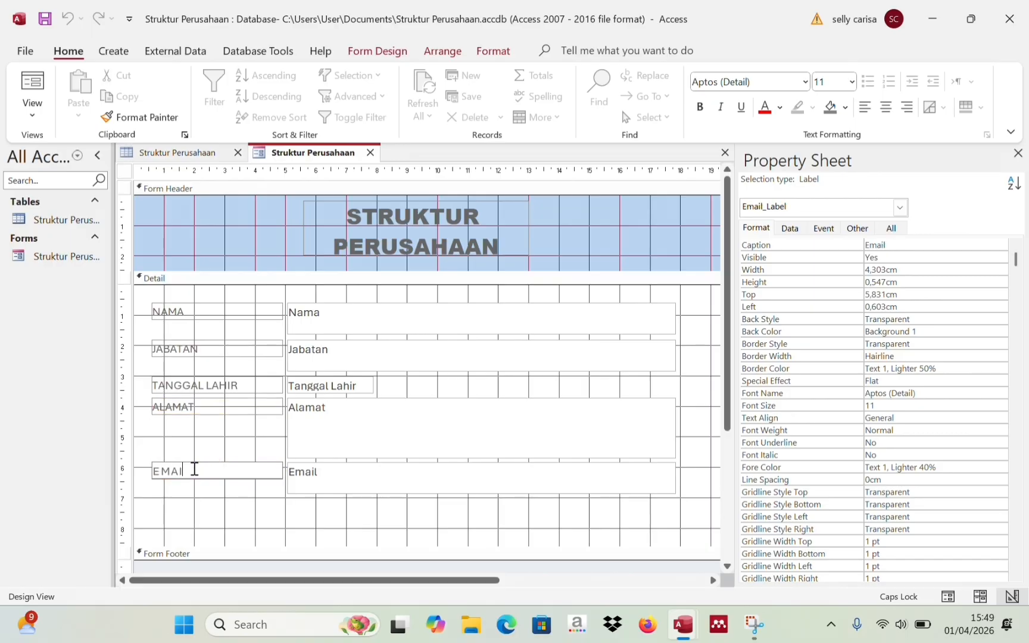
pyautogui.click(267, 533)
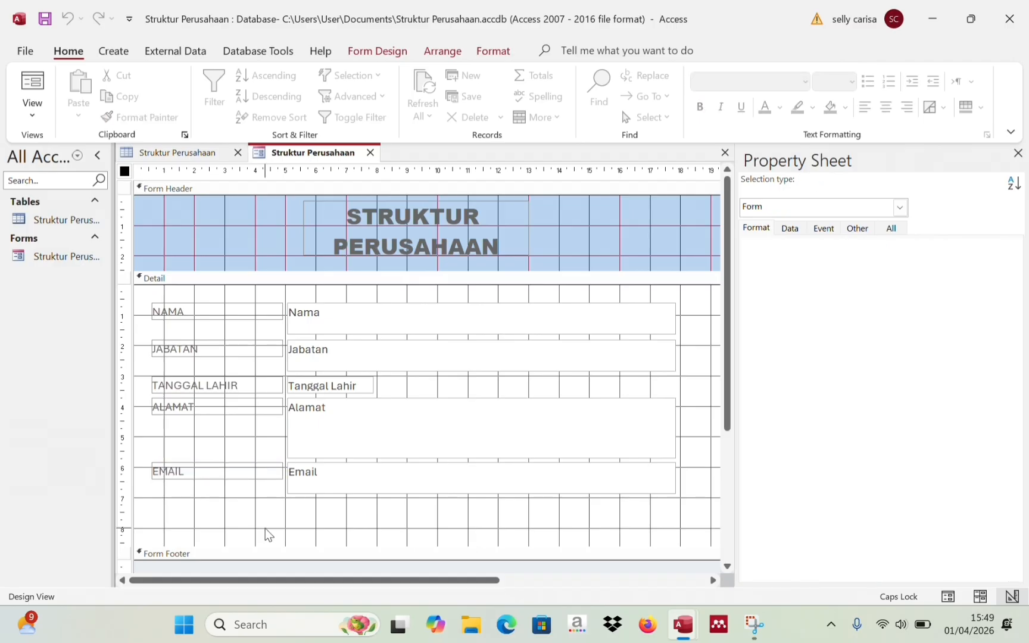
# - Give the NAMA label a light blue Text 2, Lighter 75% background fill
pyautogui.click(402, 317)
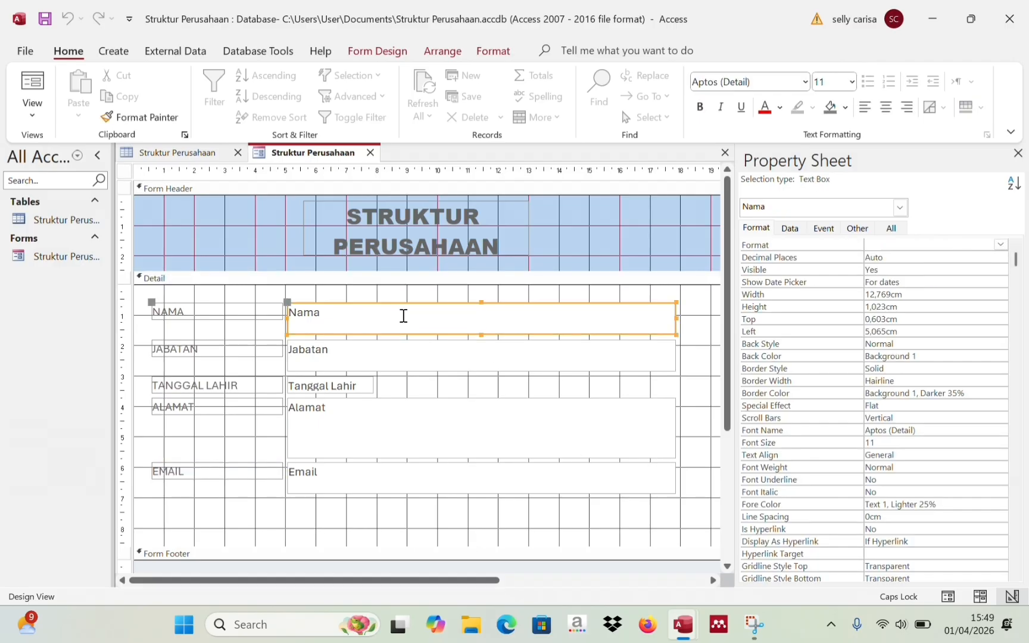
pyautogui.click(845, 107)
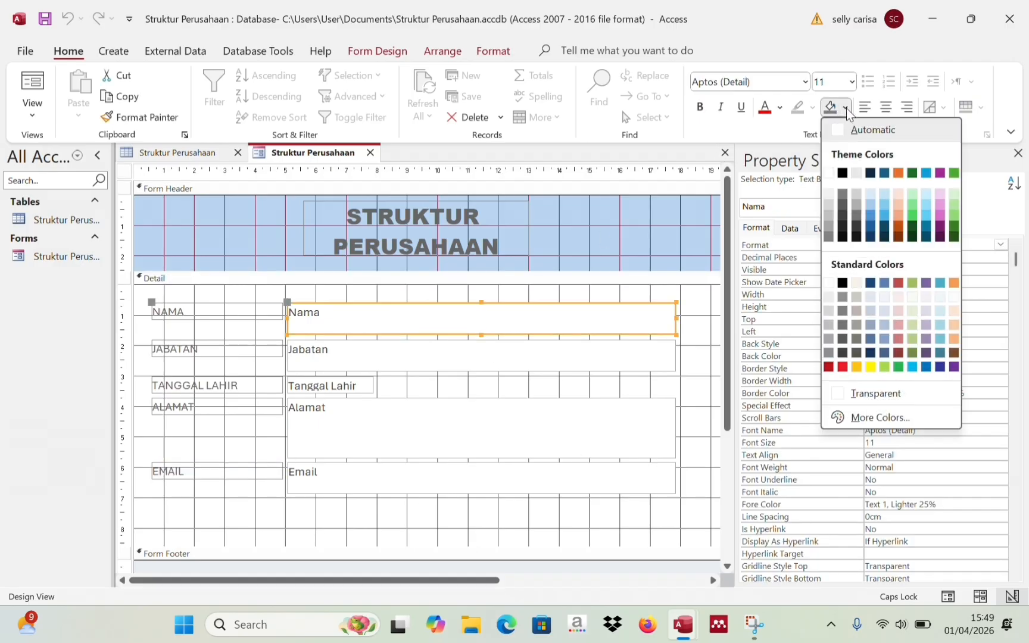
pyautogui.click(262, 316)
pyautogui.click(238, 316)
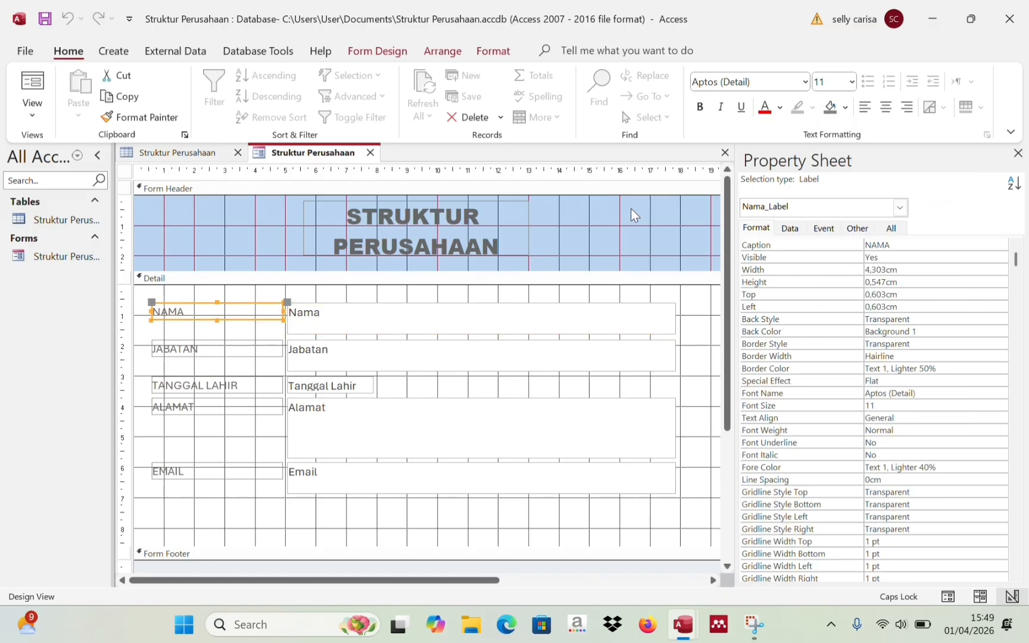
pyautogui.click(845, 107)
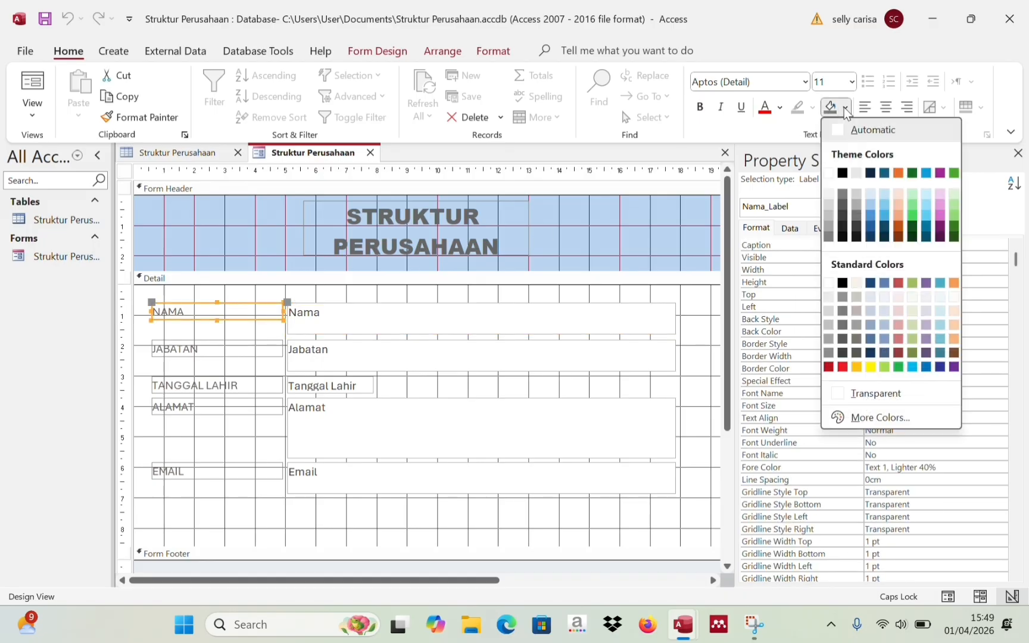
pyautogui.click(884, 195)
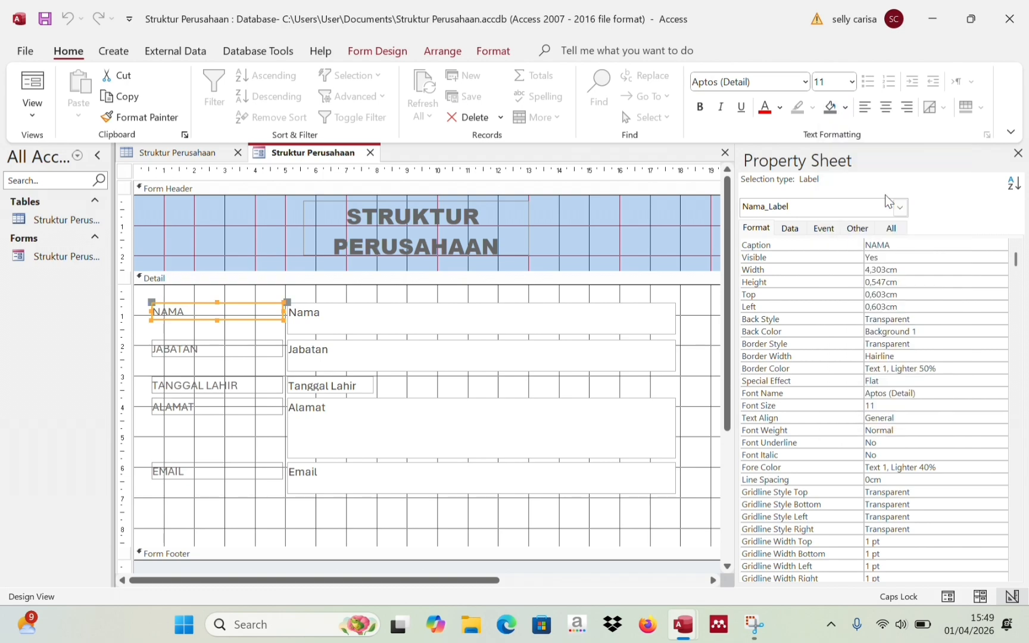
pyautogui.click(845, 108)
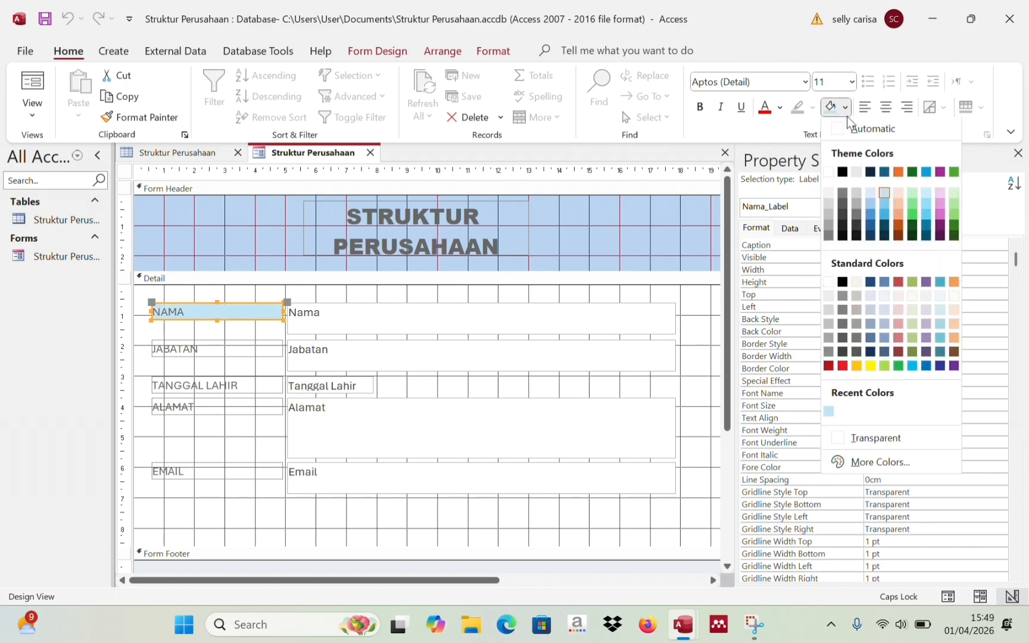
pyautogui.click(871, 204)
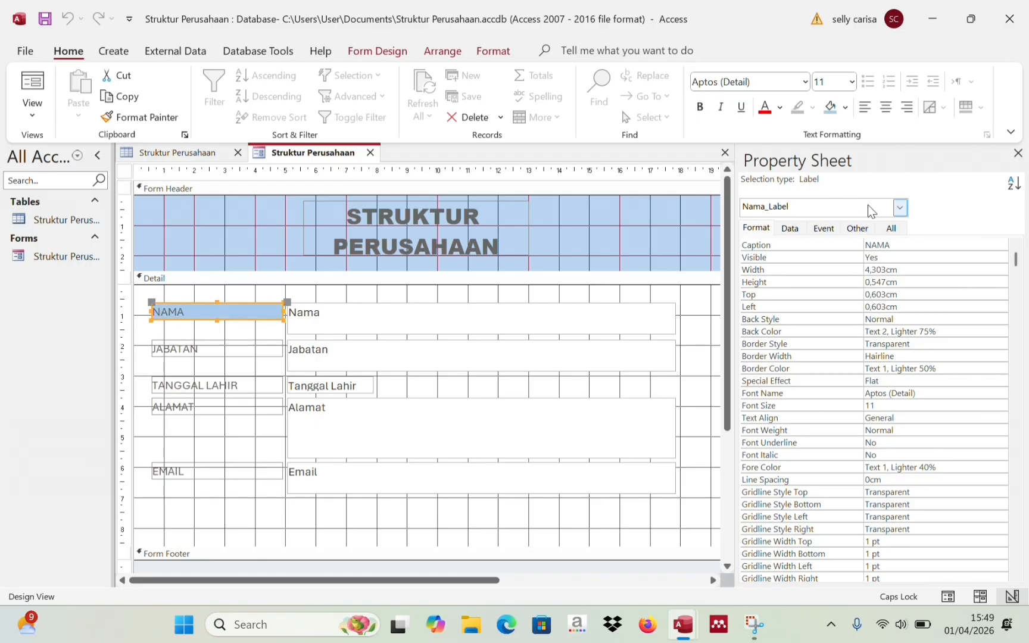
# - Apply the same light blue fill to the JABATAN, TANGGAL LAHIR, ALAMAT and EMAIL labels
pyautogui.click(249, 361)
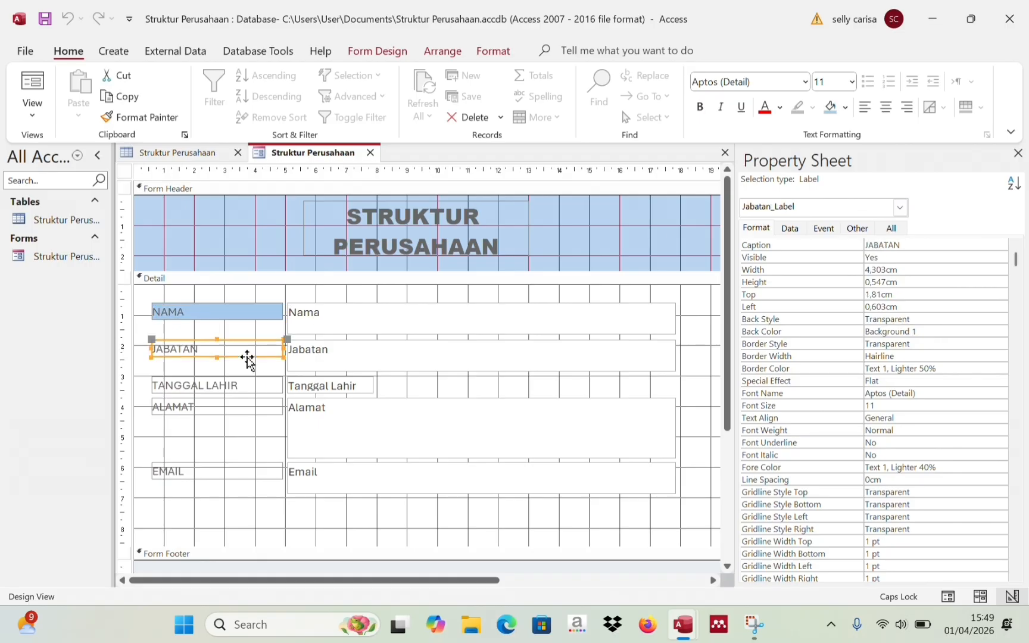
pyautogui.click(822, 115)
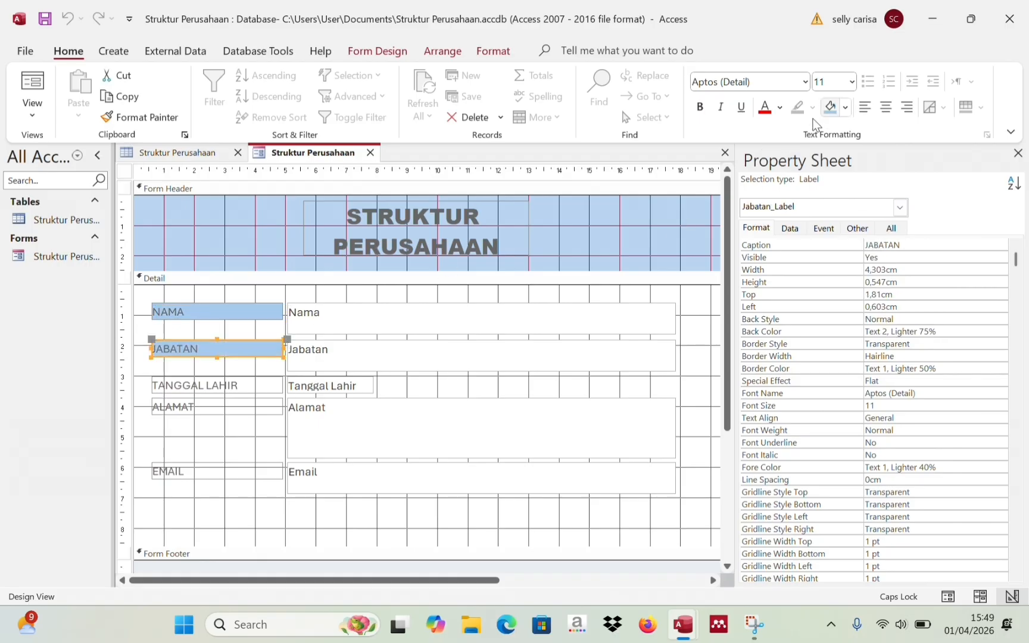
pyautogui.click(252, 385)
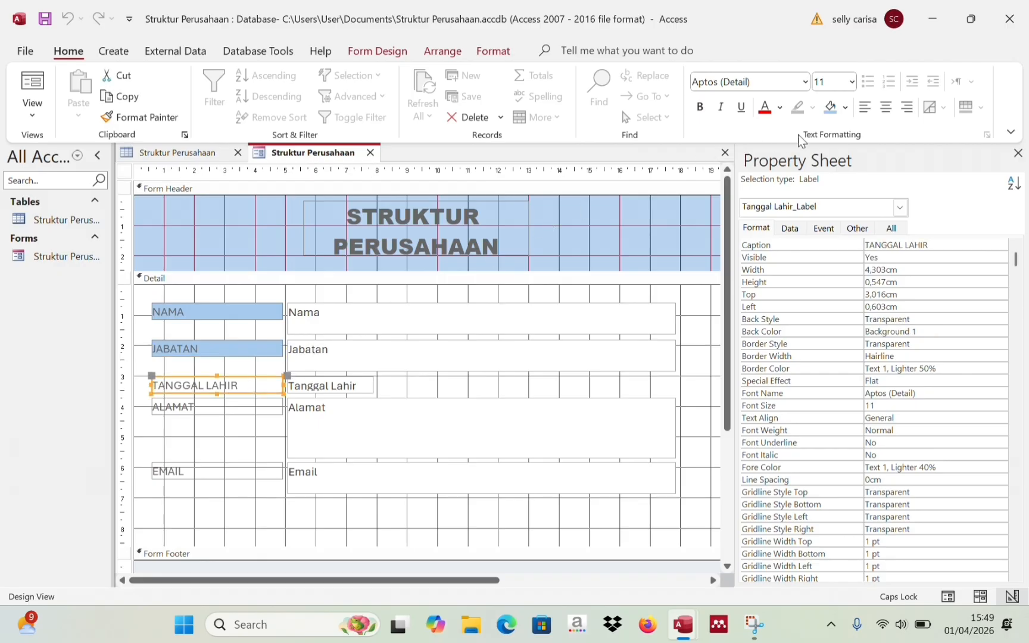
pyautogui.click(826, 111)
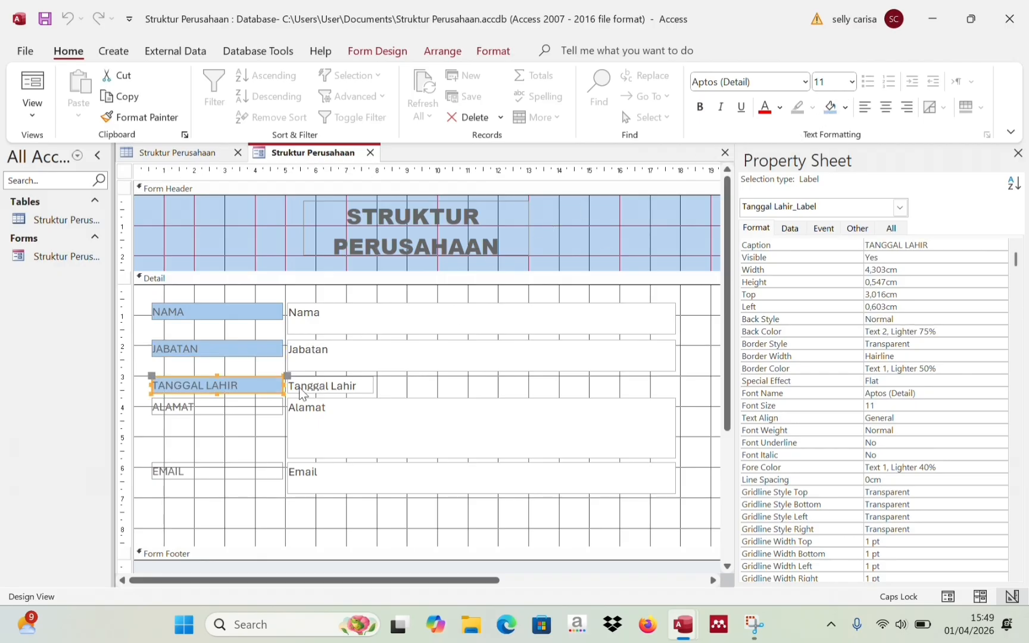
pyautogui.click(264, 407)
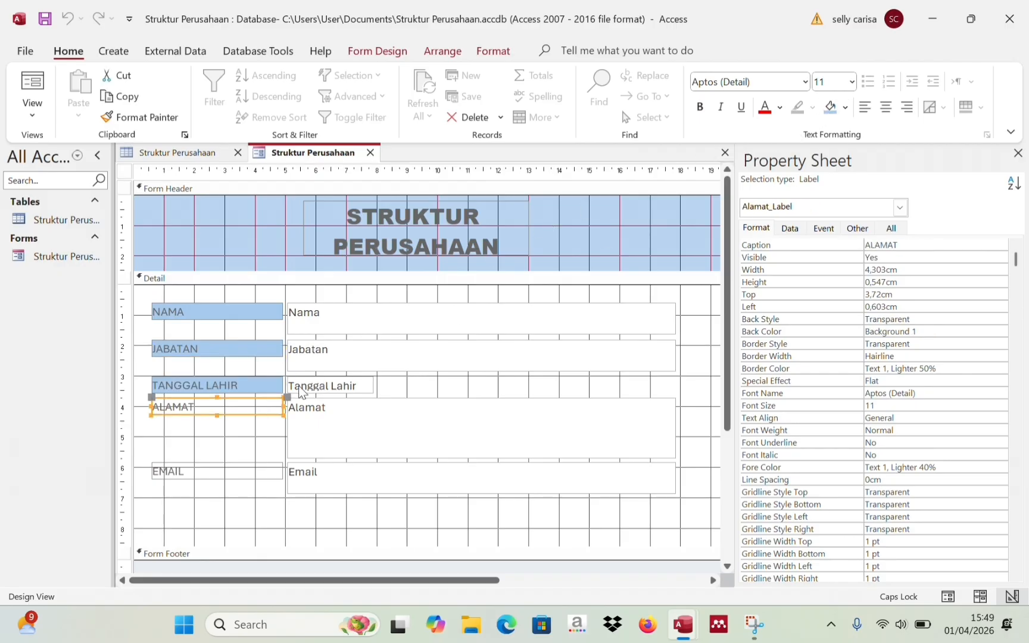
pyautogui.click(836, 108)
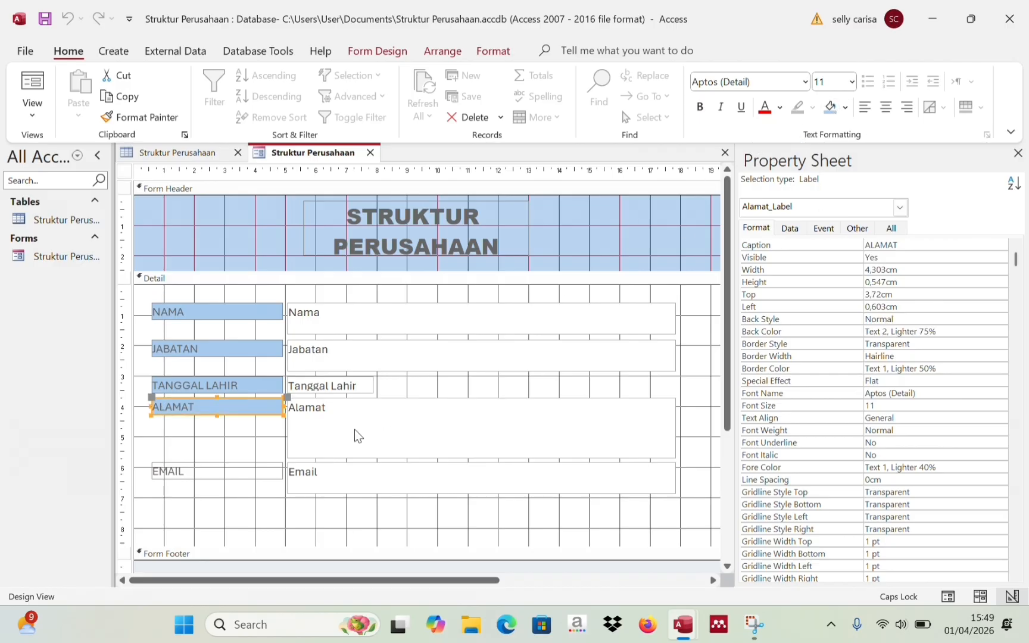
pyautogui.click(260, 473)
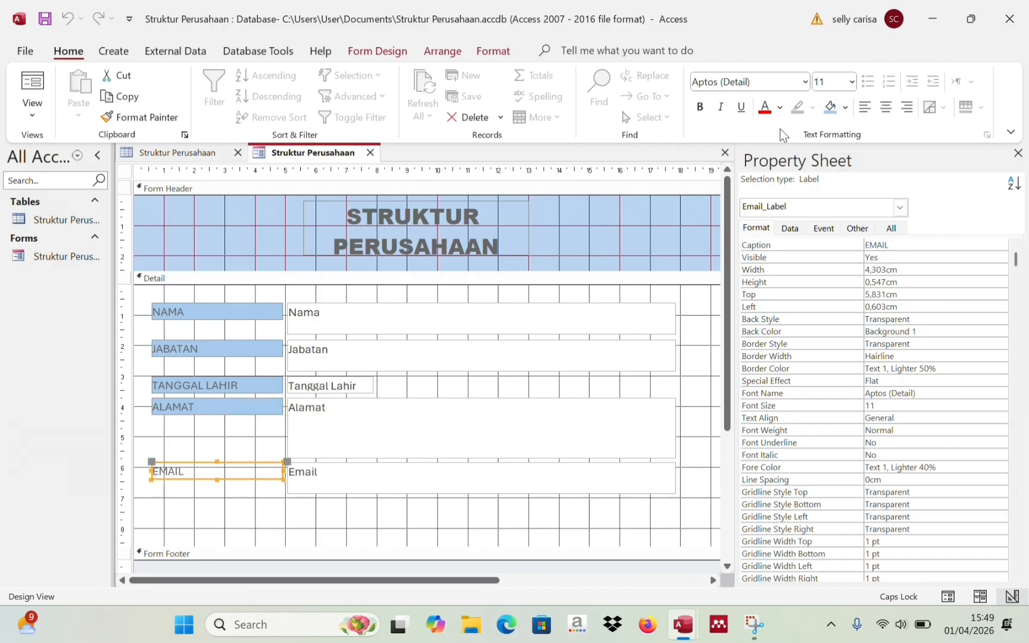
pyautogui.click(833, 119)
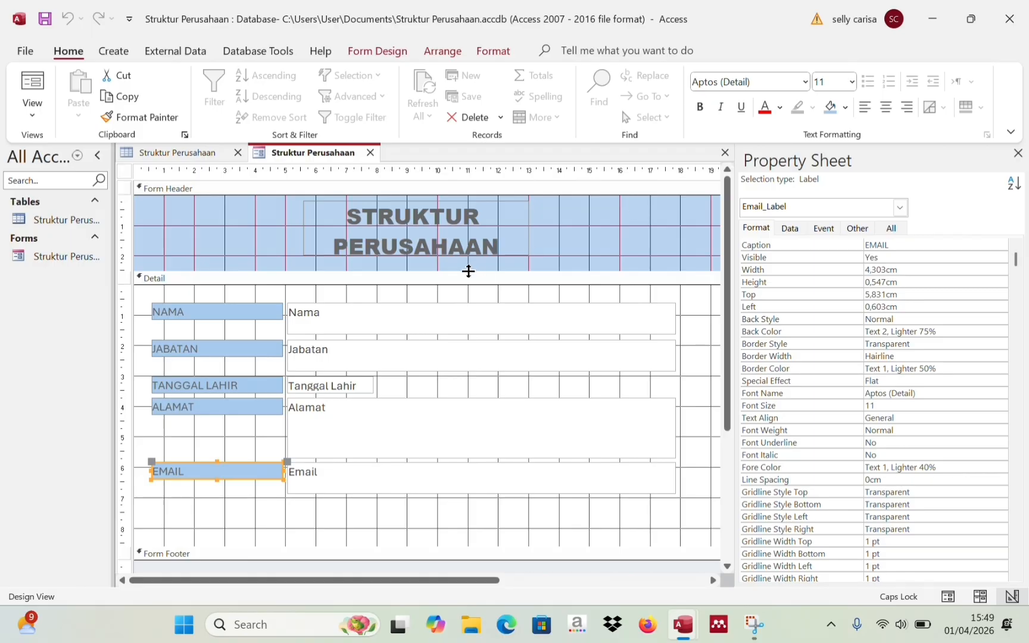
pyautogui.click(425, 322)
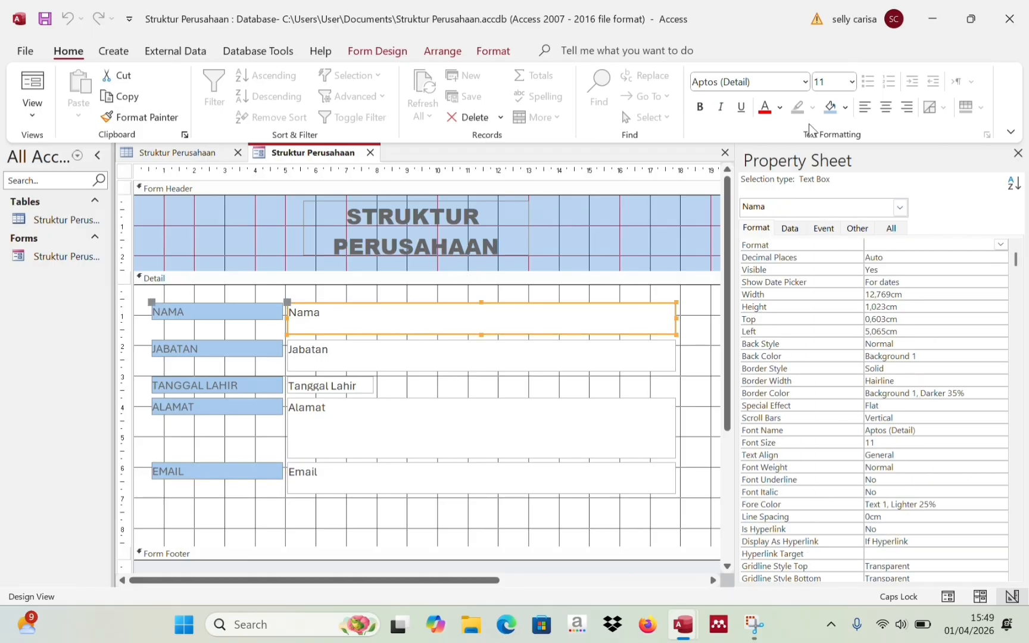
pyautogui.click(845, 108)
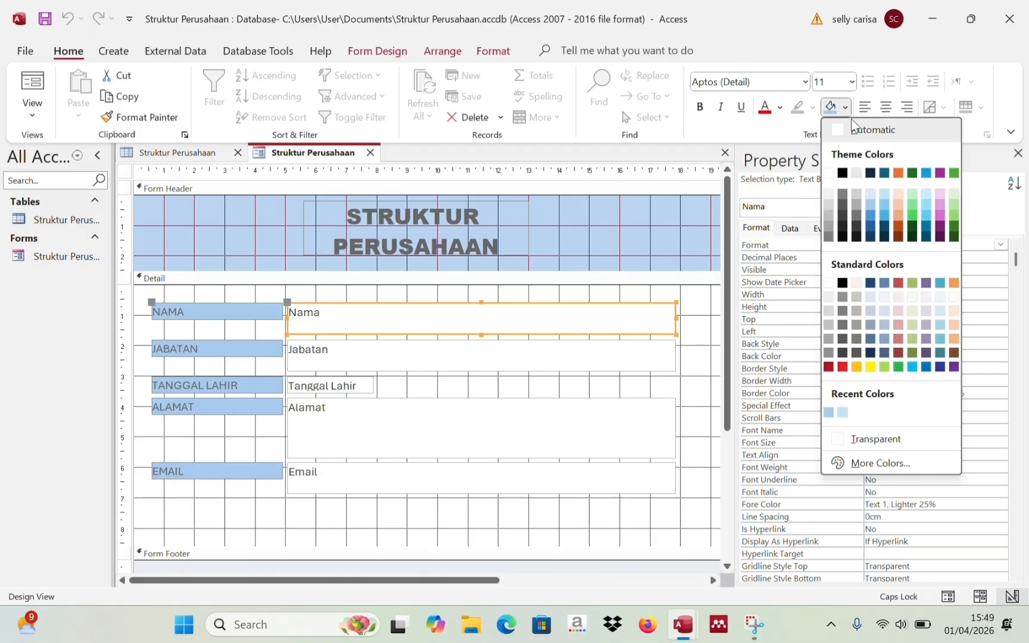
pyautogui.click(858, 174)
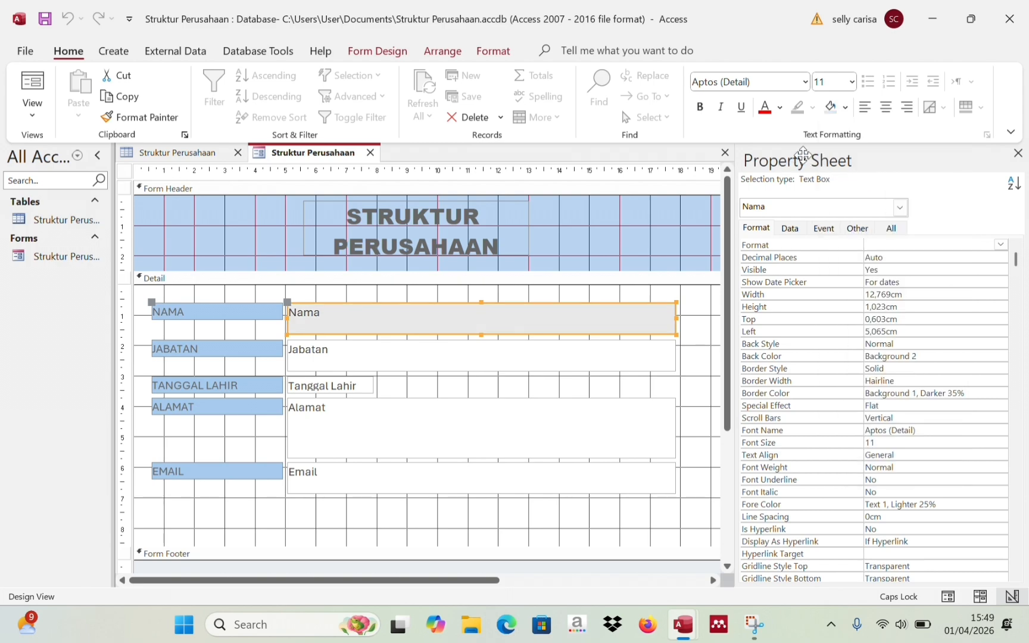
pyautogui.click(845, 108)
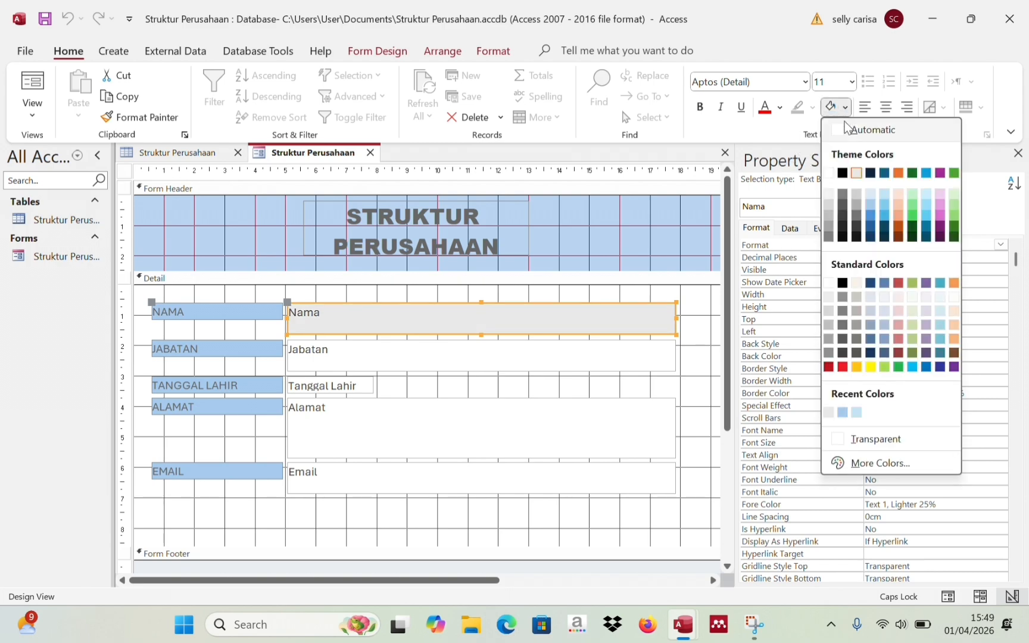
pyautogui.click(828, 173)
pyautogui.click(683, 424)
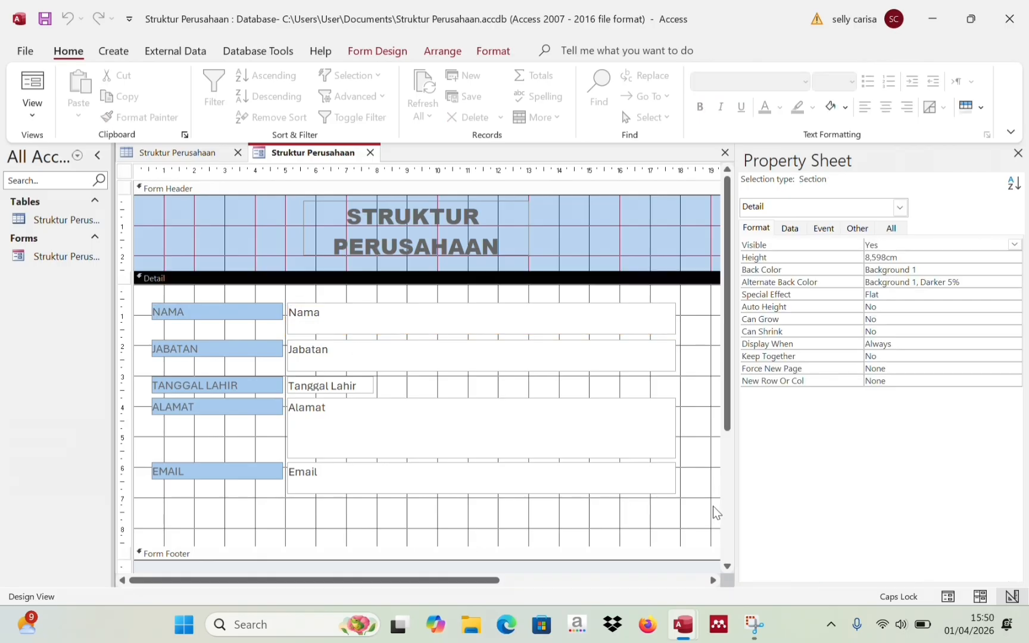
pyautogui.click(727, 510)
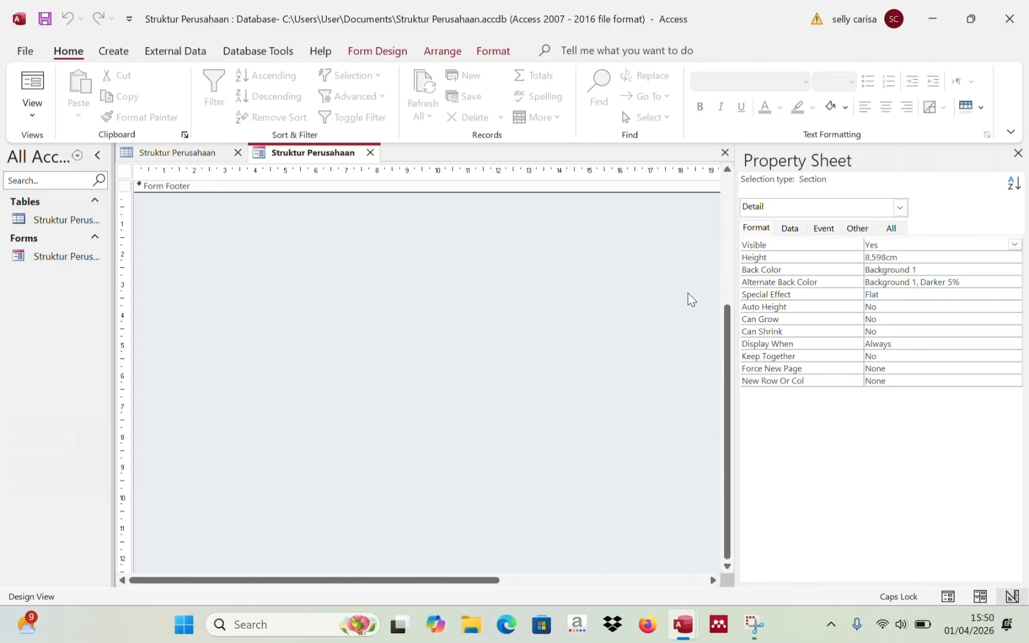
pyautogui.click(727, 301)
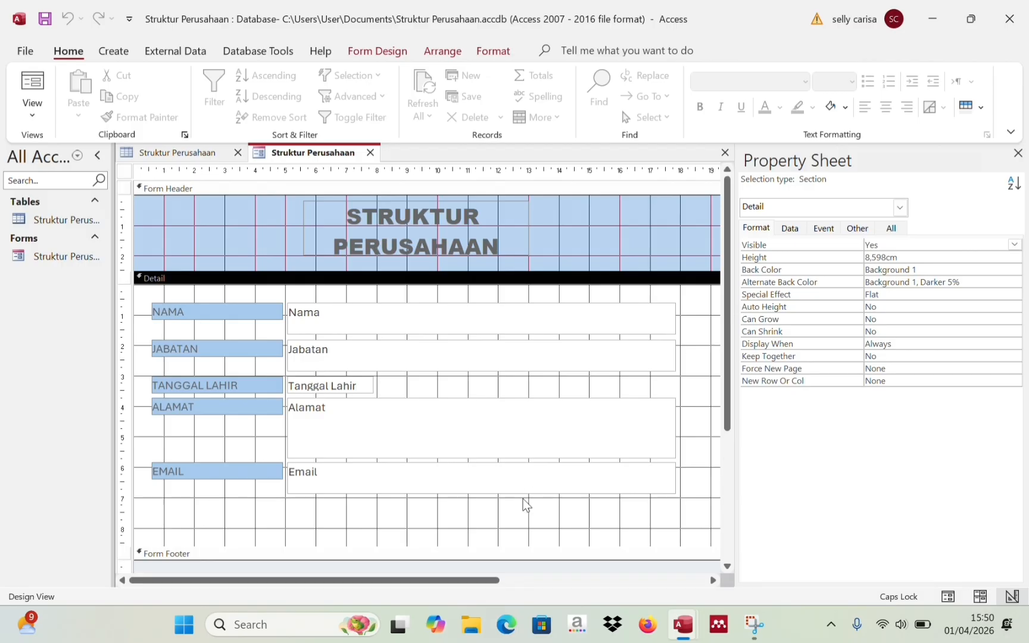
# - Enlarge the Detail section to about 11.1 cm, leaving empty space below the fields
pyautogui.click(479, 547)
pyautogui.moveTo(480, 547); pyautogui.dragTo(482, 580)
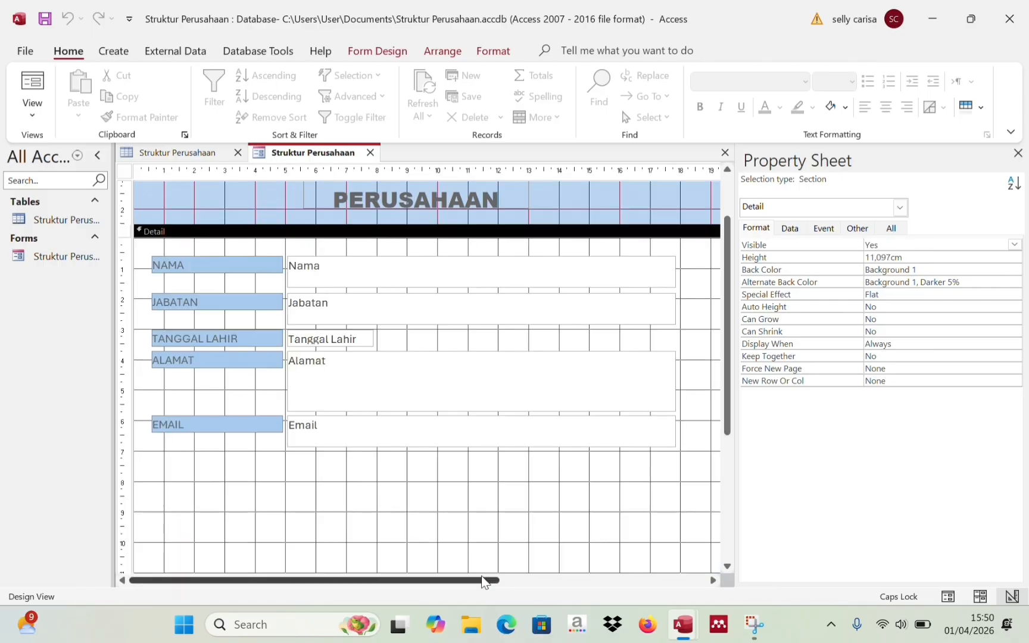
pyautogui.click(728, 198)
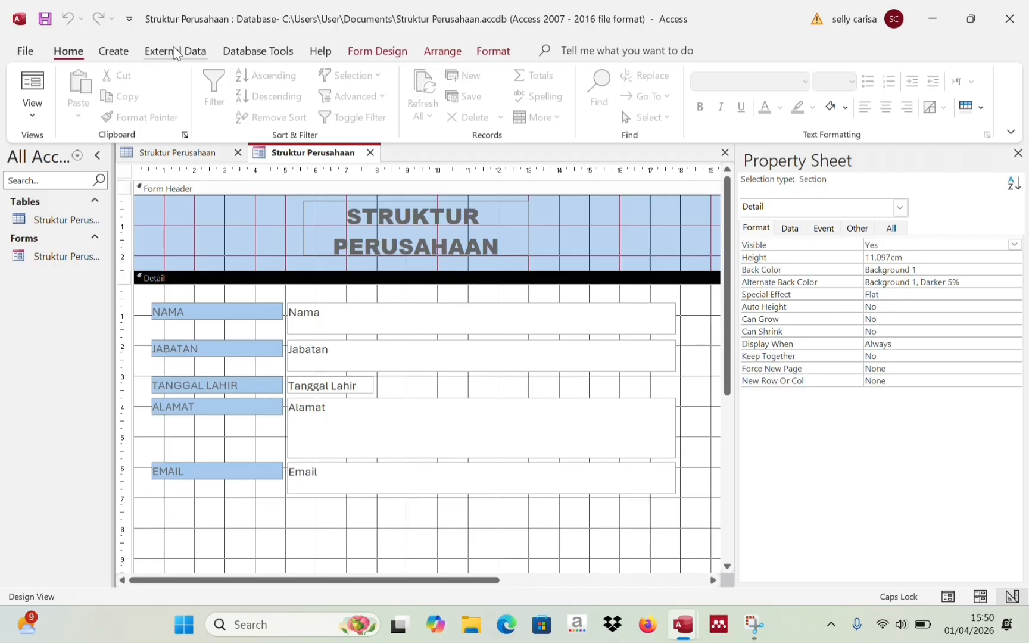
pyautogui.click(387, 51)
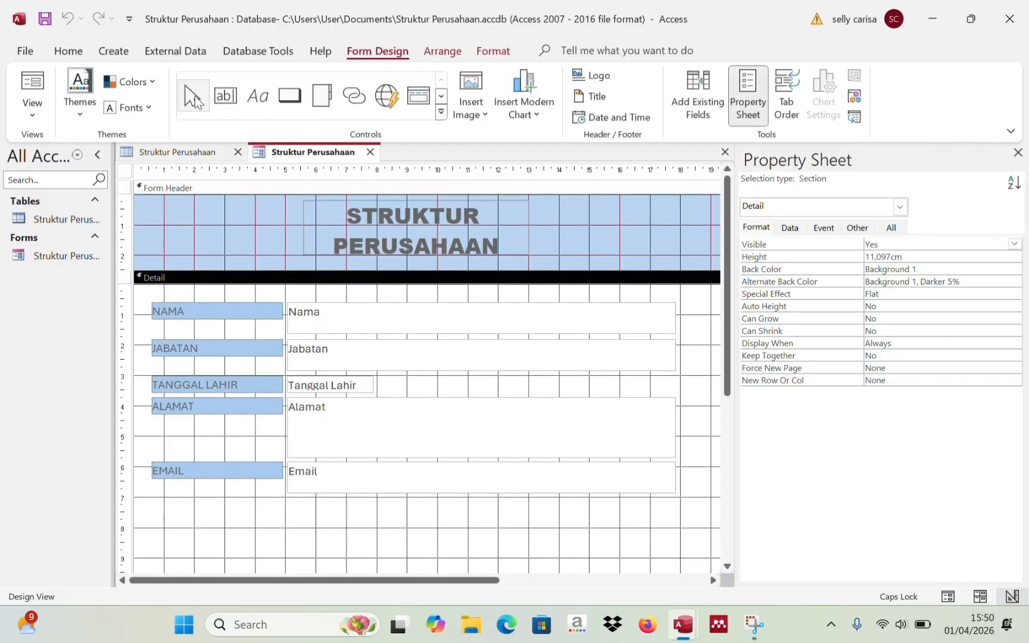
# - Draw a command button below EMAIL that goes to the previous record
pyautogui.click(289, 98)
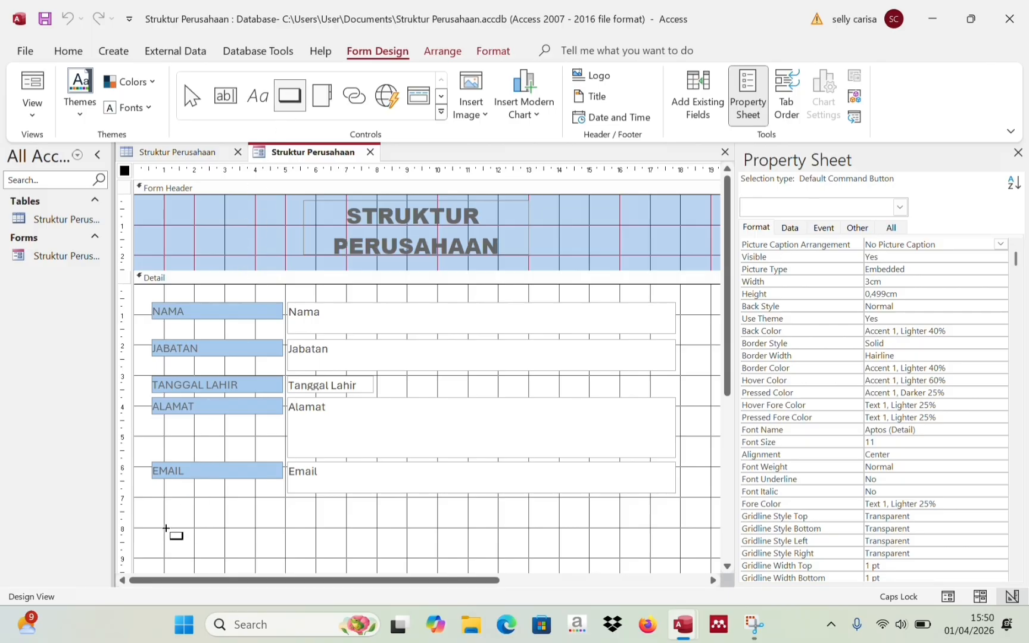
pyautogui.moveTo(165, 528); pyautogui.dragTo(196, 559)
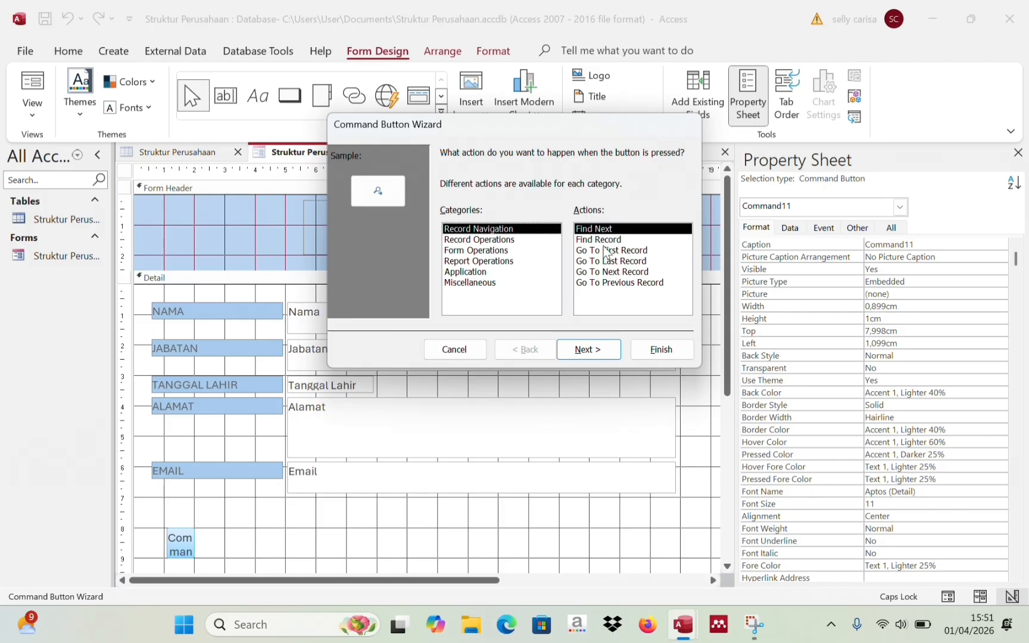
pyautogui.click(603, 284)
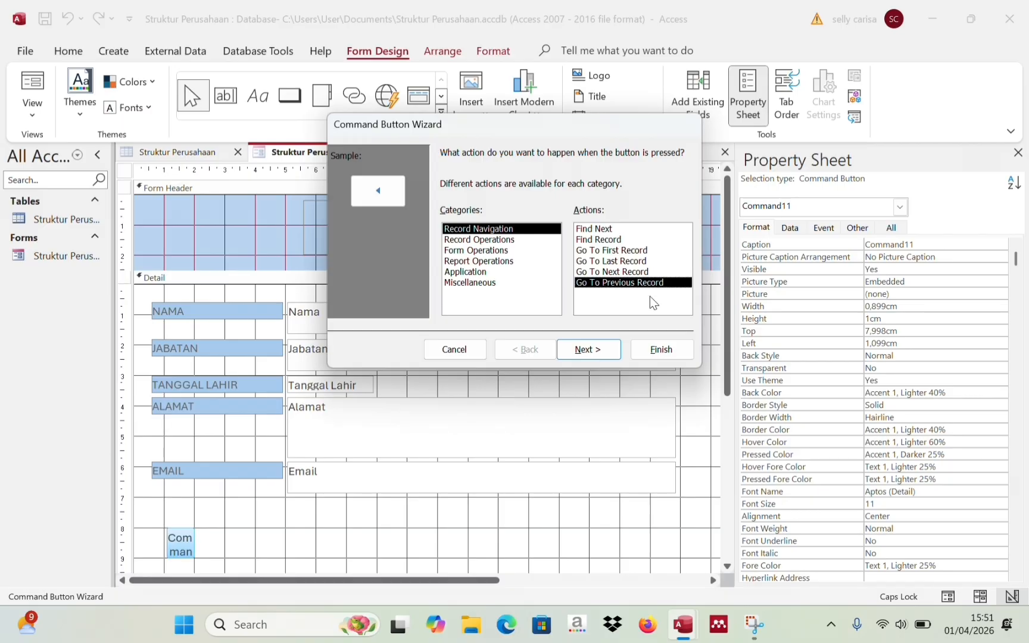
pyautogui.click(654, 350)
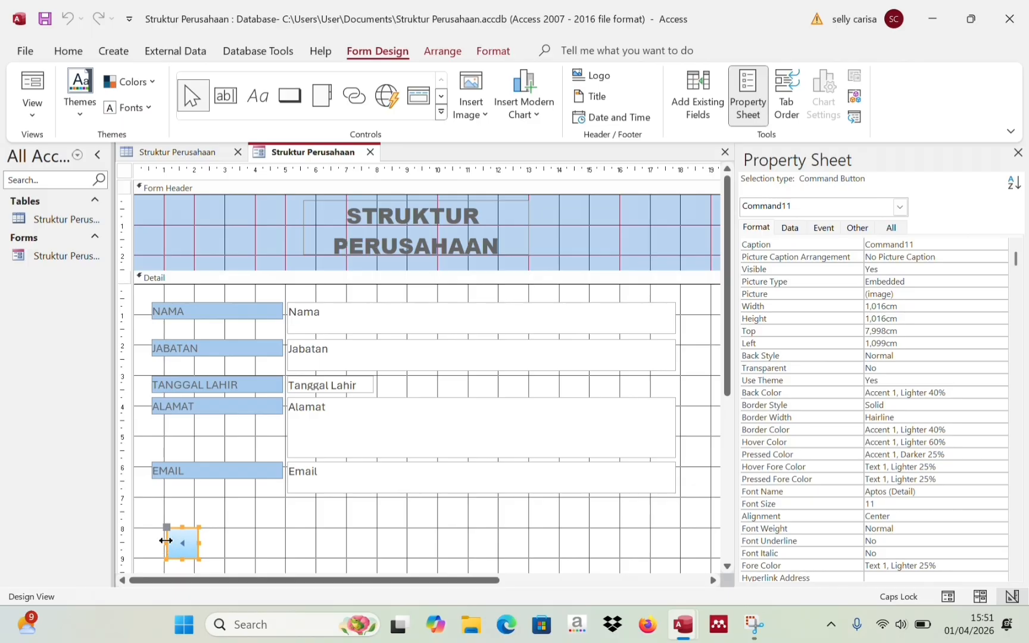
# - Narrow the previous-record arrow button to 0,998 cm wide
pyautogui.click(280, 545)
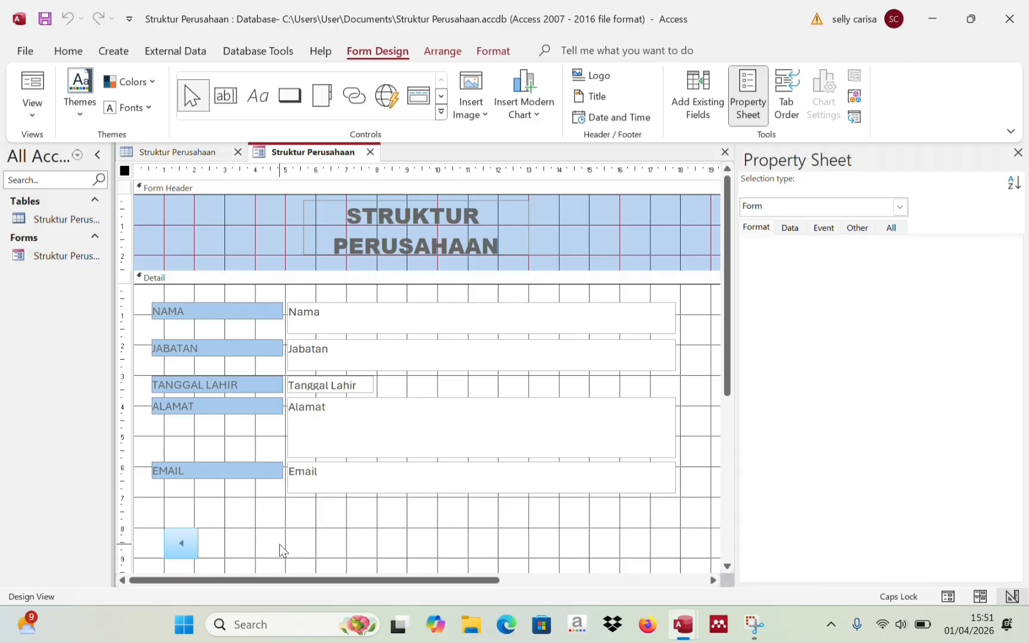
pyautogui.click(174, 539)
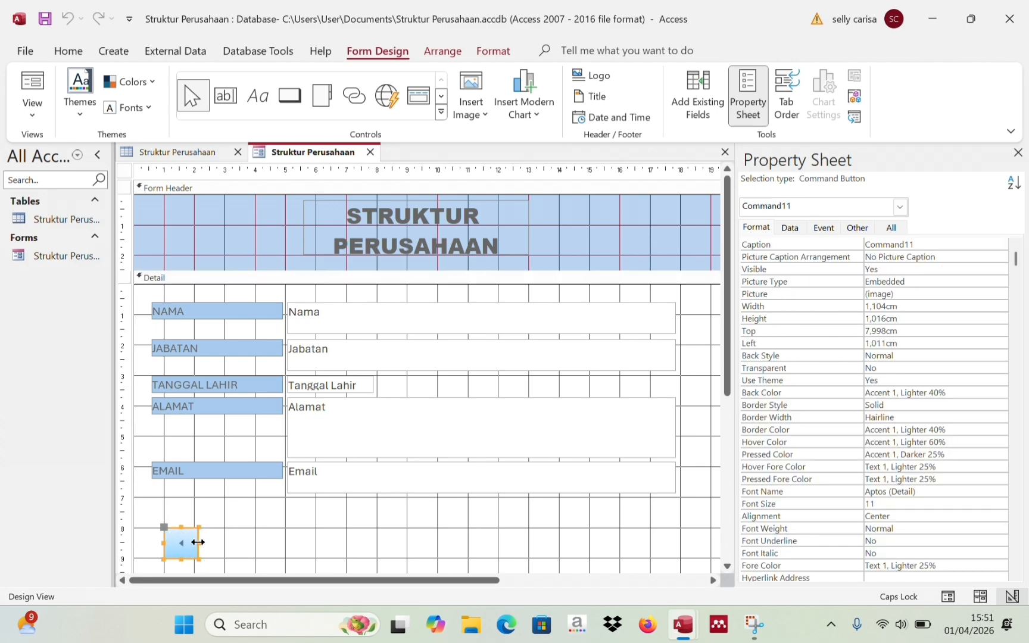
pyautogui.moveTo(197, 541); pyautogui.dragTo(190, 543)
pyautogui.moveTo(188, 545); pyautogui.dragTo(195, 544)
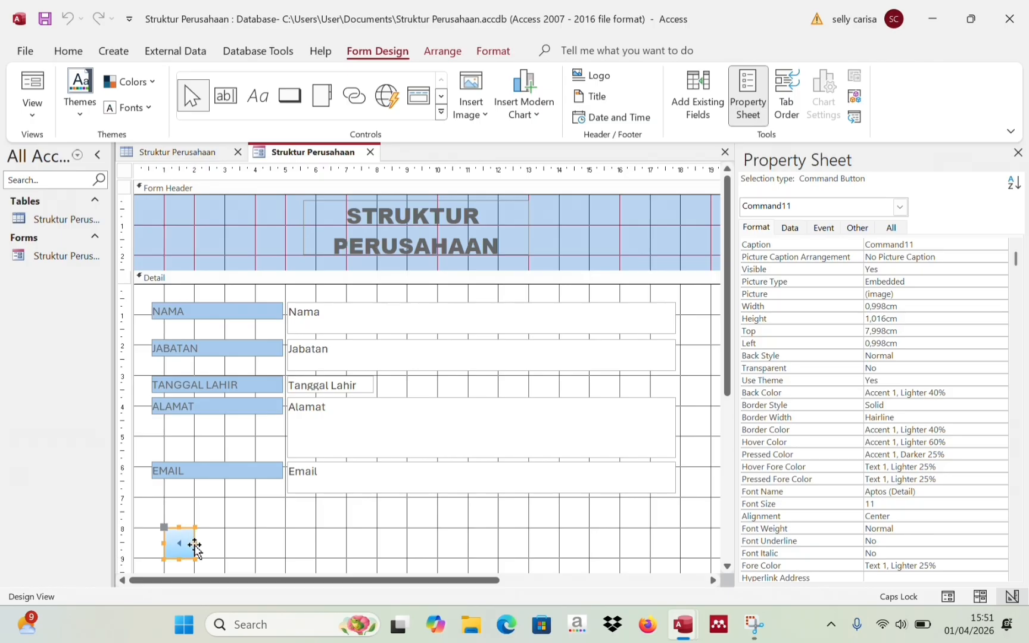
pyautogui.click(204, 546)
pyautogui.click(227, 429)
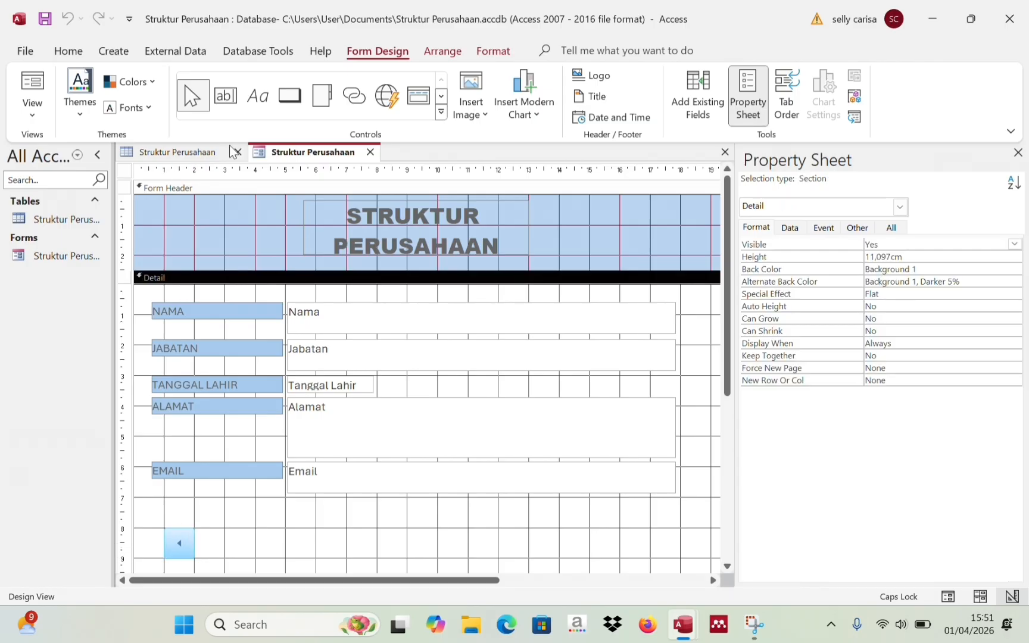
# - Draw a button beside the arrow button that adds a new record
pyautogui.click(287, 100)
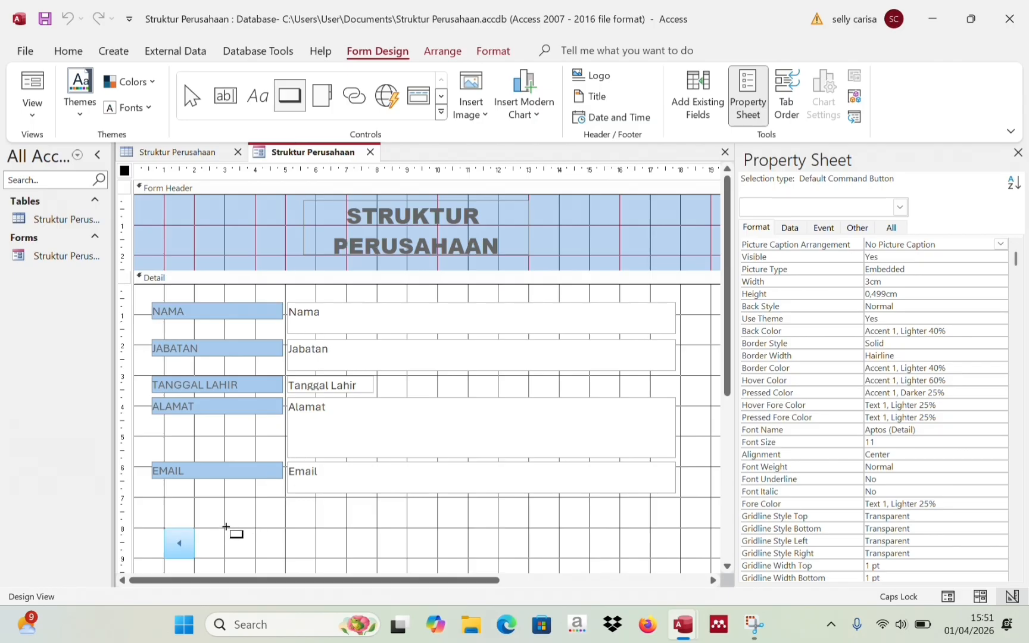
pyautogui.moveTo(226, 527)
pyautogui.mouseDown()
pyautogui.moveTo(255, 551)
pyautogui.moveTo(293, 561)
pyautogui.mouseUp()
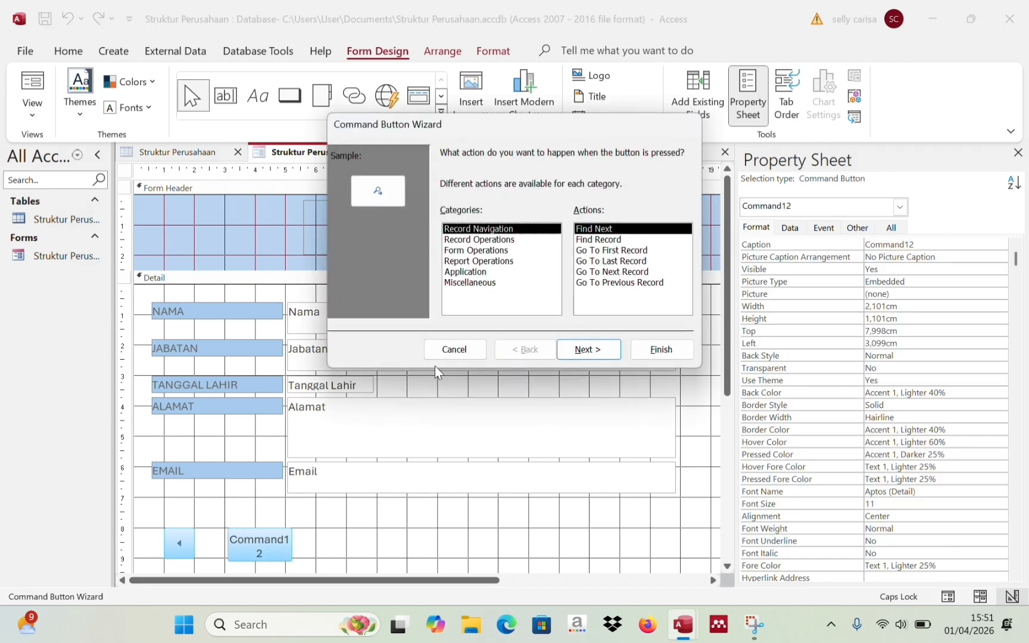
pyautogui.click(471, 240)
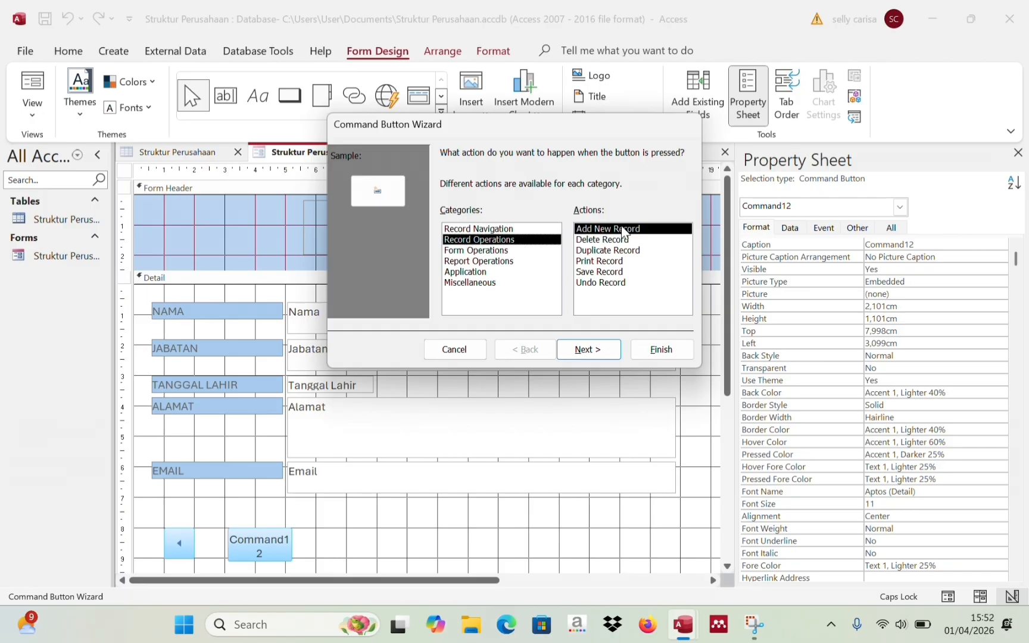
pyautogui.click(661, 352)
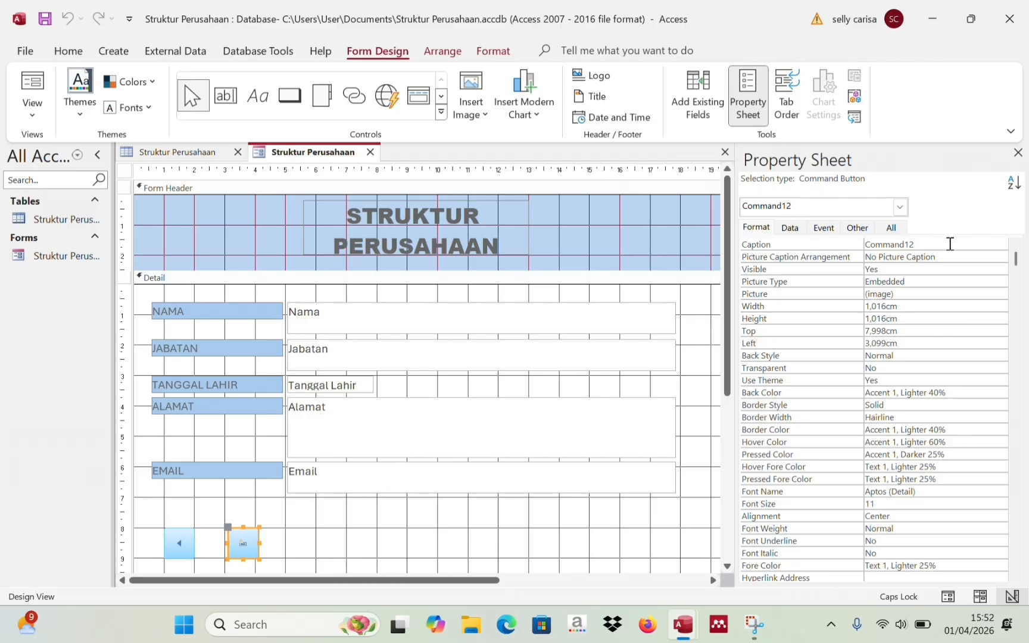
# - Caption it 'Tambah Data' below its picture and widen it to 3,009 cm
pyautogui.click(928, 243)
pyautogui.press('BackSpace')
pyautogui.press('BackSpace')
pyautogui.press('BackSpace')
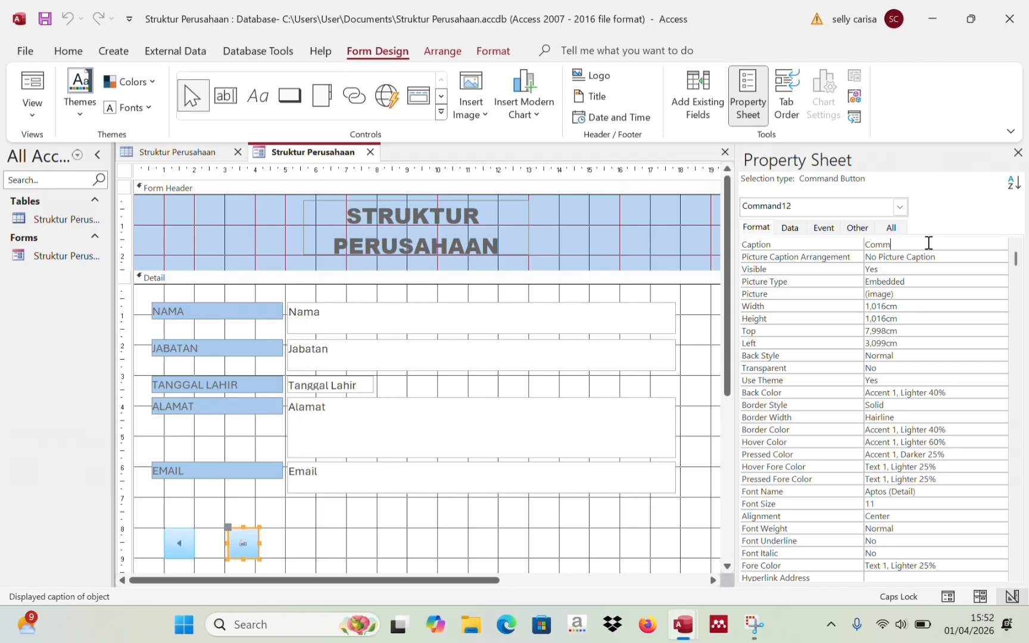
pyautogui.press('BackSpace')
pyautogui.press('BackSpace')
pyautogui.press('BackSpace')
pyautogui.press('BackSpace')
pyautogui.press('capslock')
pyautogui.write('Tambah Data')
pyautogui.click(948, 257)
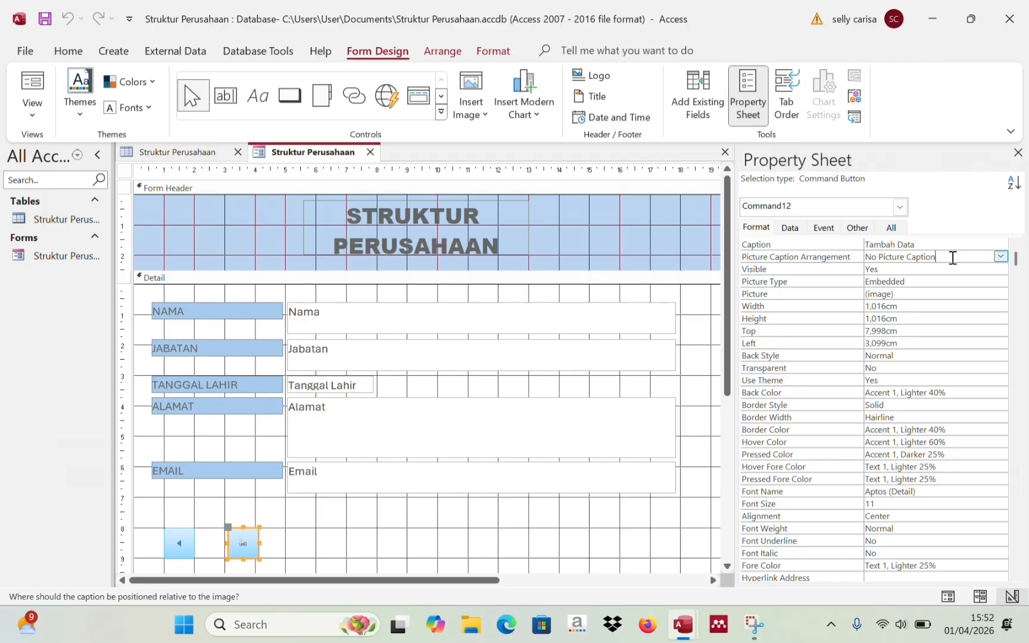
pyautogui.click(1000, 257)
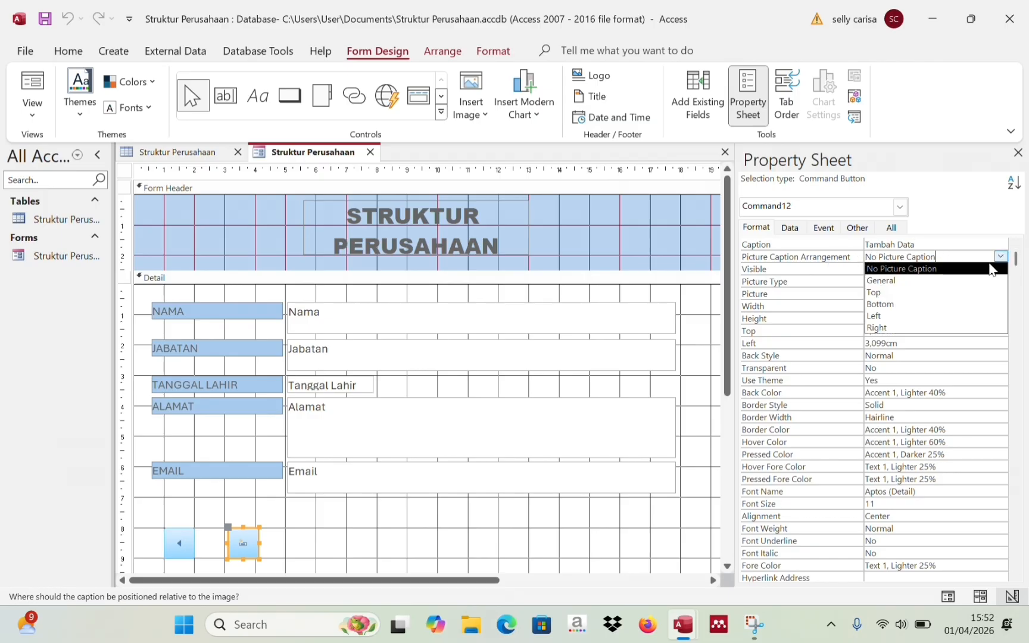
pyautogui.click(938, 309)
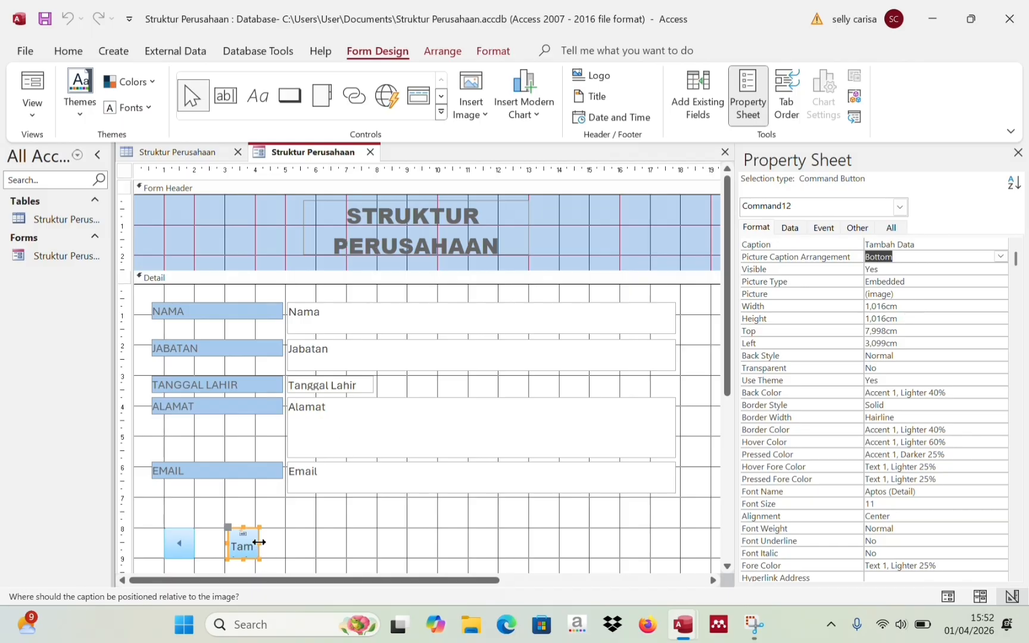
pyautogui.moveTo(258, 541); pyautogui.dragTo(317, 543)
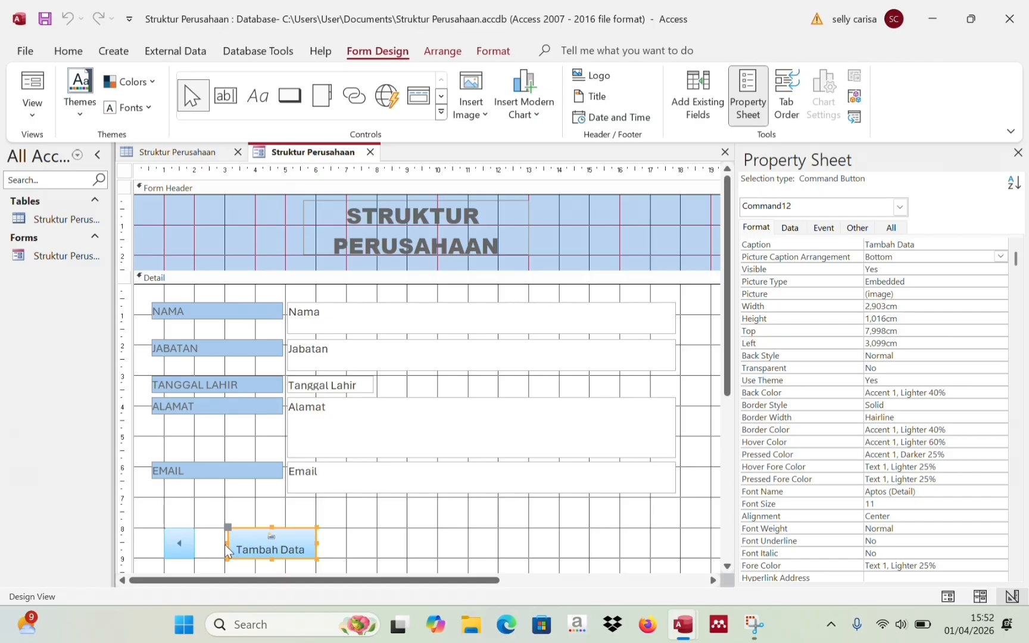
pyautogui.moveTo(227, 542); pyautogui.dragTo(224, 541)
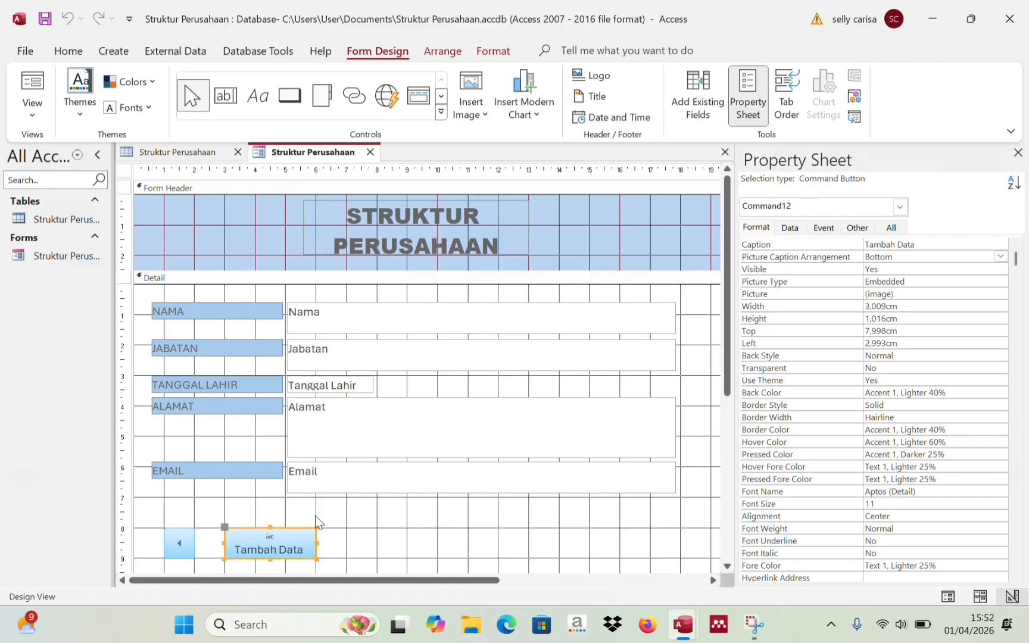
pyautogui.click(344, 523)
# - Draw a third button beside Tambah Data that deletes the current record
pyautogui.click(291, 96)
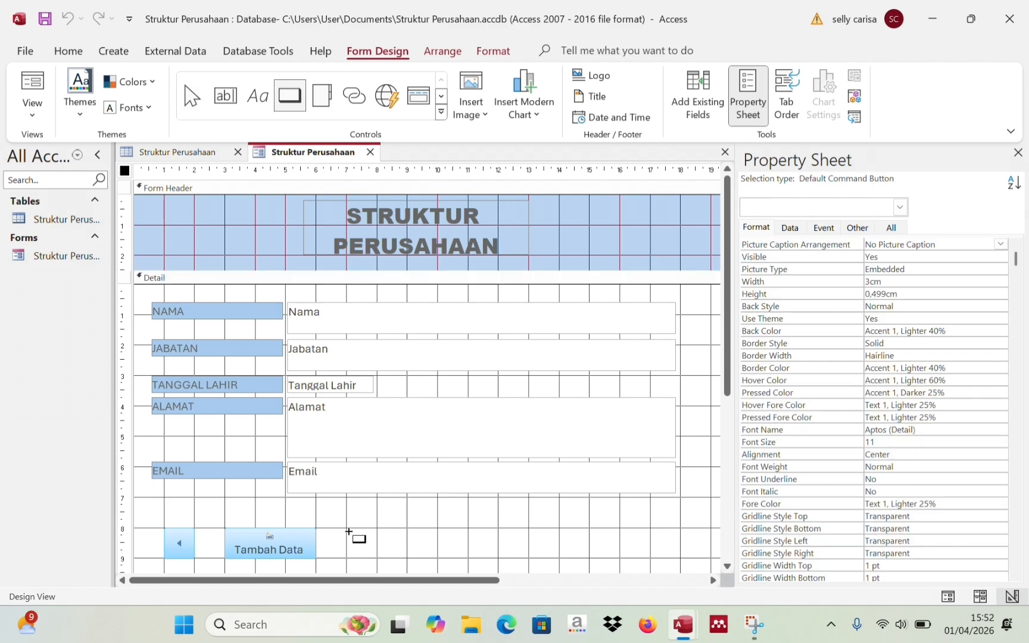
pyautogui.moveTo(347, 530); pyautogui.dragTo(438, 556)
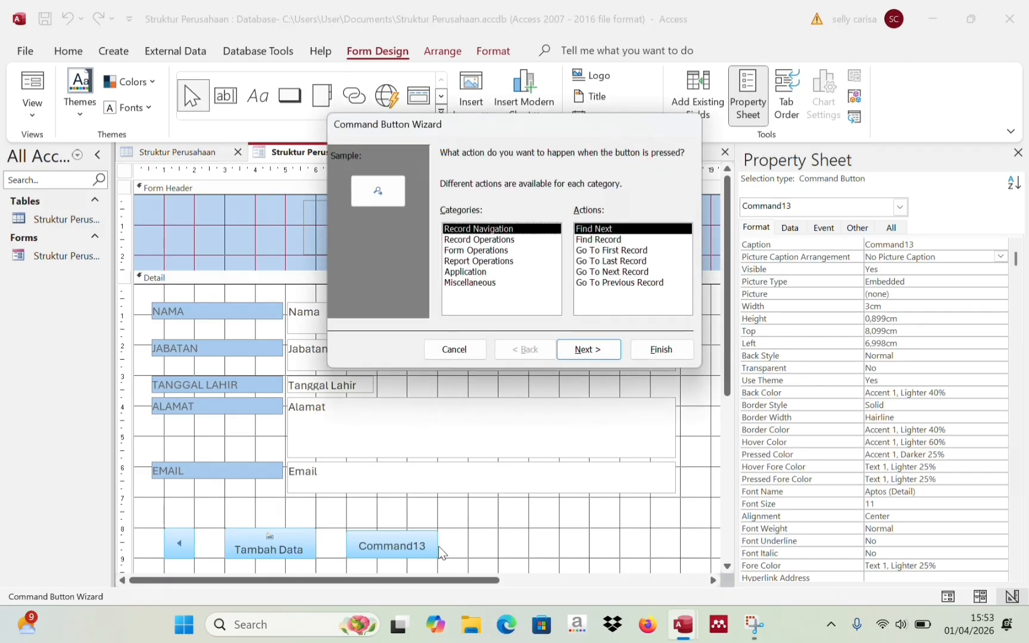
pyautogui.click(474, 240)
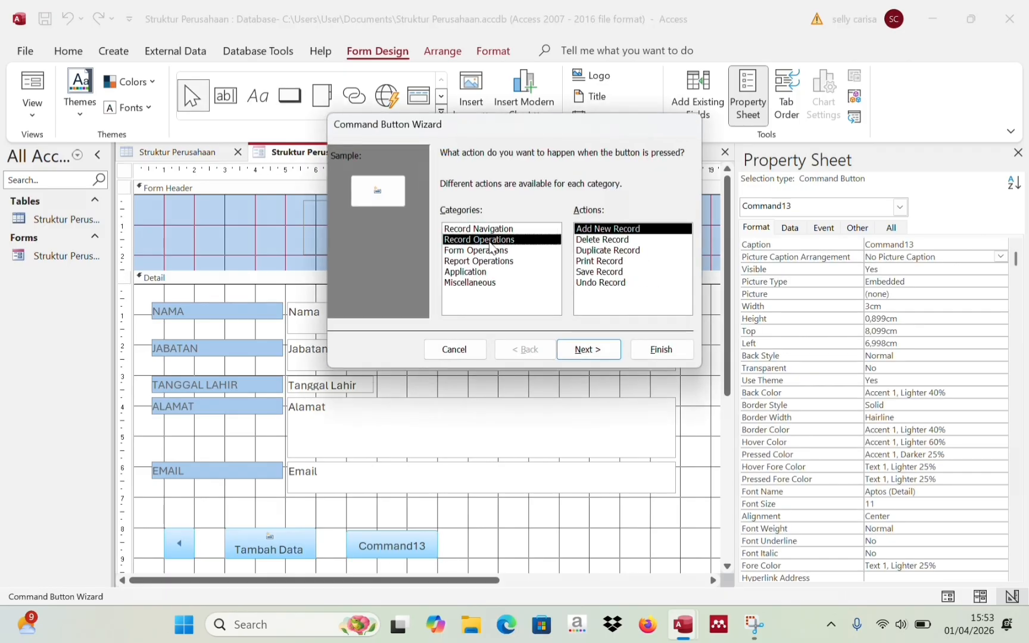
pyautogui.click(589, 240)
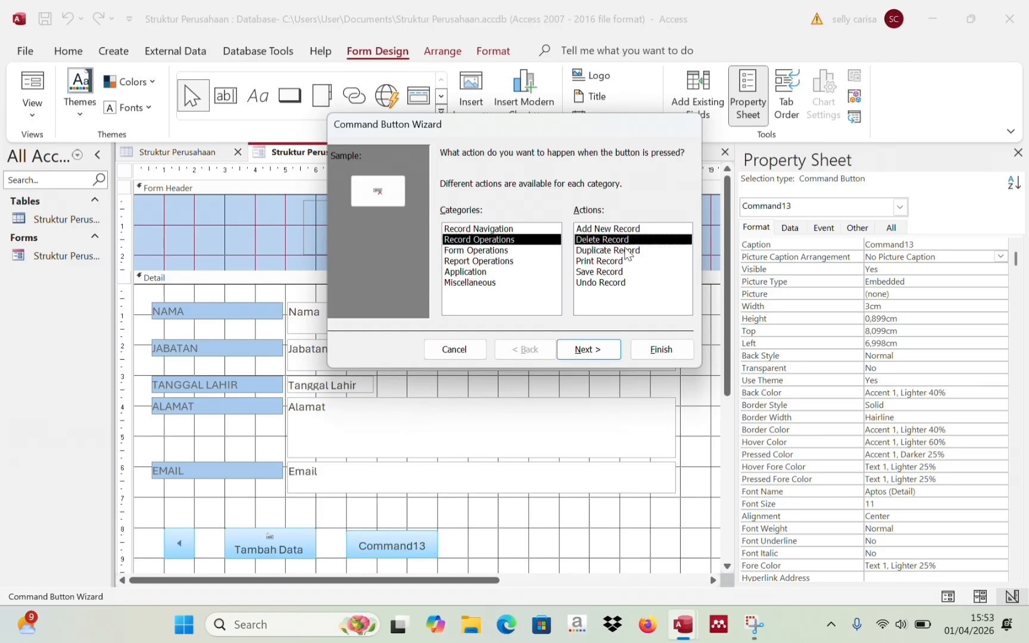
pyautogui.click(648, 347)
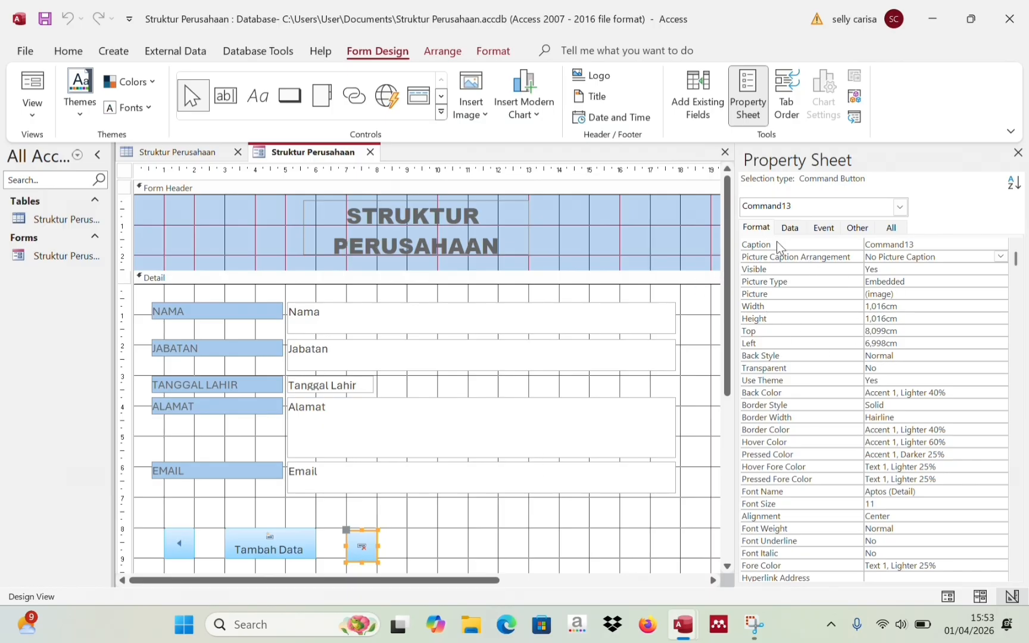
# - Caption it 'Hapus Data' with the caption placed below its picture
pyautogui.click(922, 243)
pyautogui.press('BackSpace')
pyautogui.press('BackSpace')
pyautogui.press('BackSpace')
pyautogui.press('BackSpace')
pyautogui.press('BackSpace')
pyautogui.press('BackSpace')
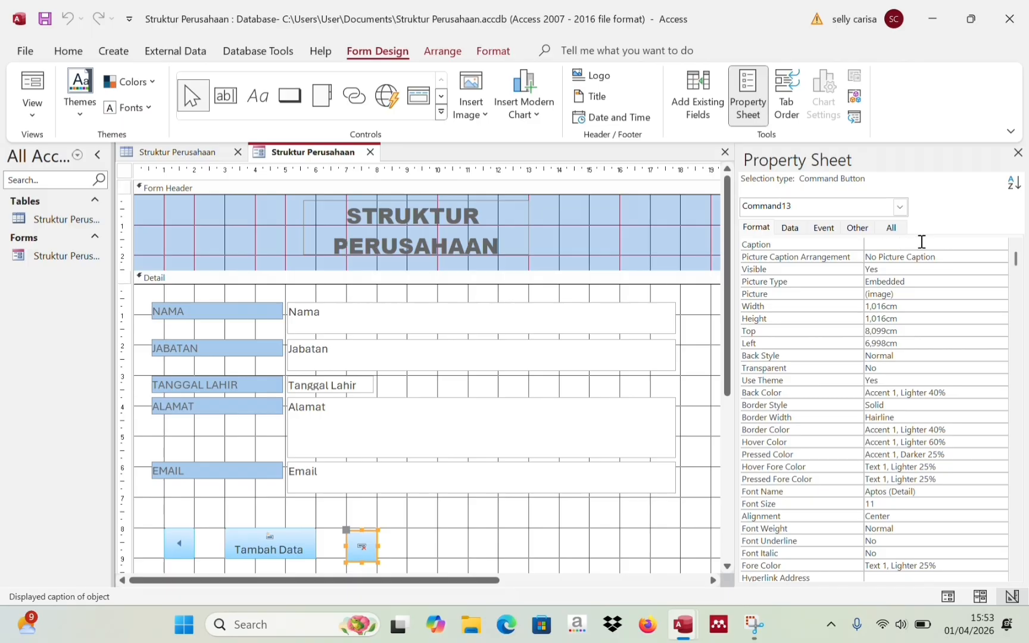
pyautogui.write('Hapus Data')
pyautogui.click(968, 254)
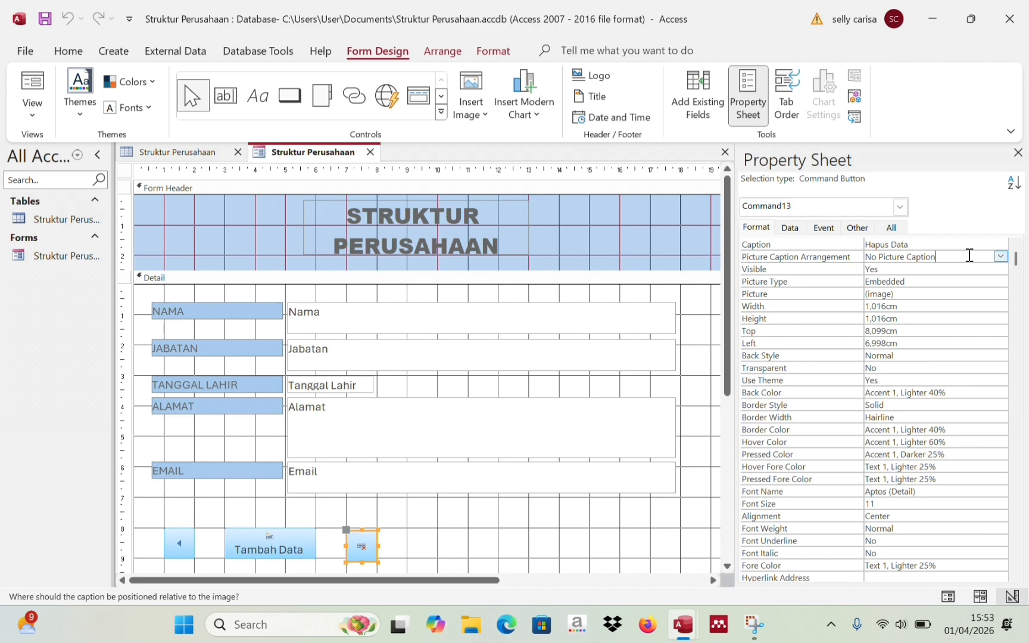
pyautogui.click(1001, 256)
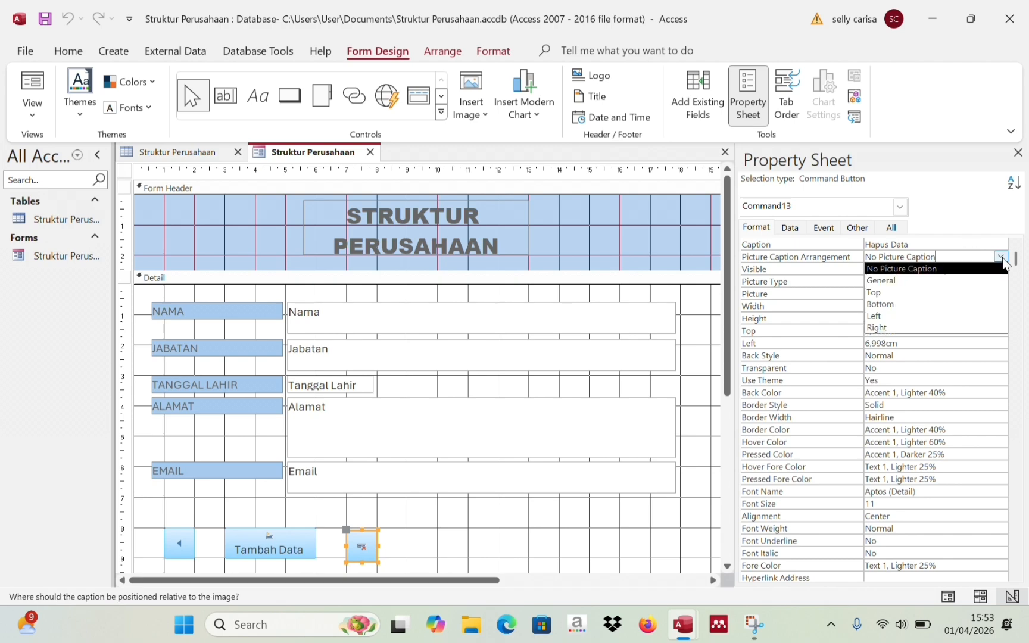
pyautogui.click(959, 304)
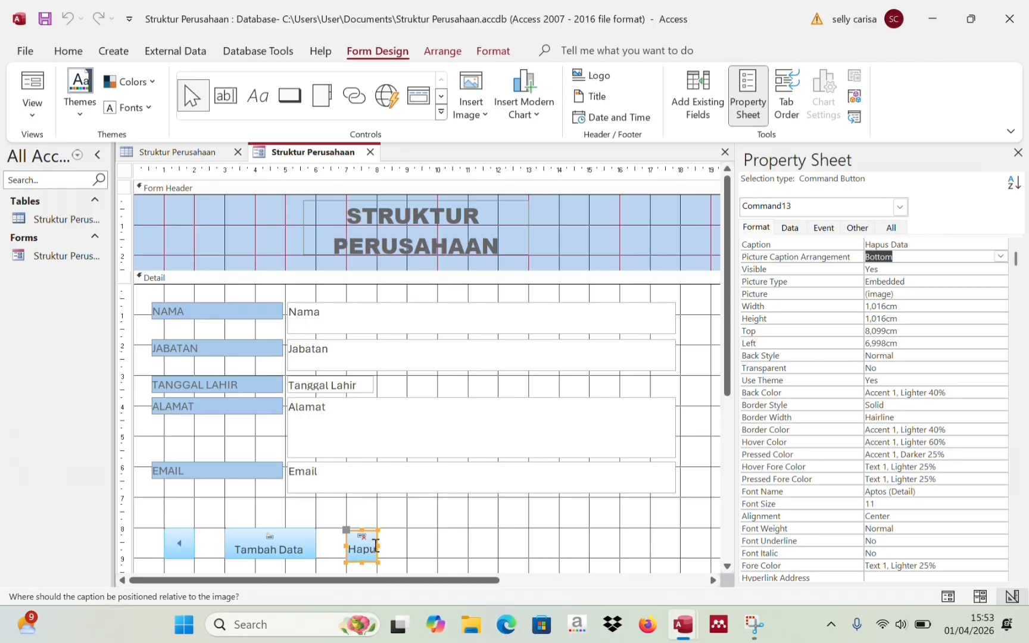
# - Resize Hapus Data to 3,009 cm wide, matching the other buttons' height
pyautogui.moveTo(377, 542); pyautogui.dragTo(437, 547)
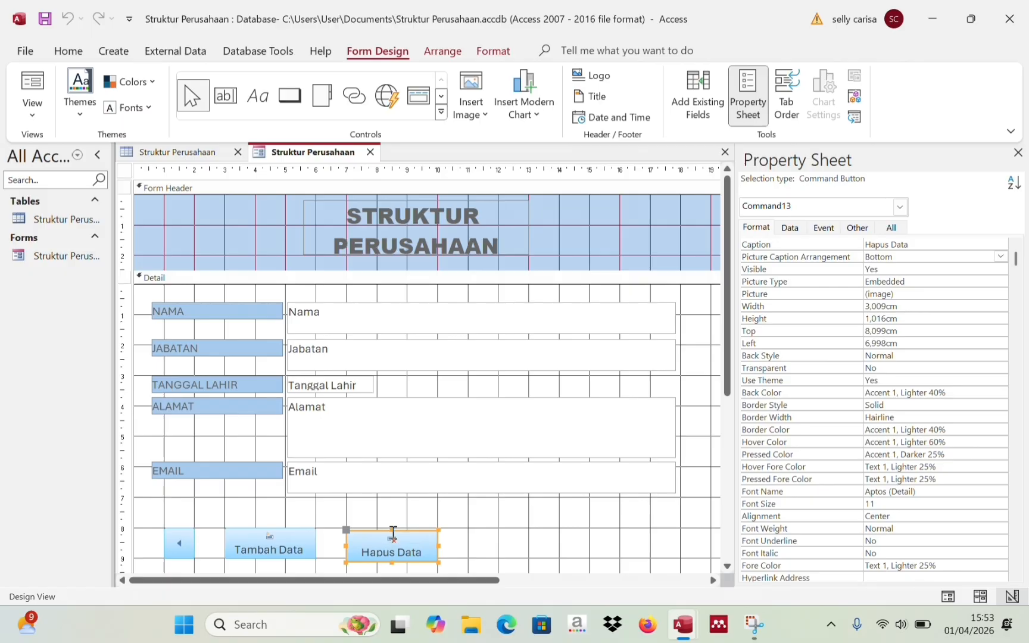
pyautogui.moveTo(392, 530); pyautogui.dragTo(393, 530)
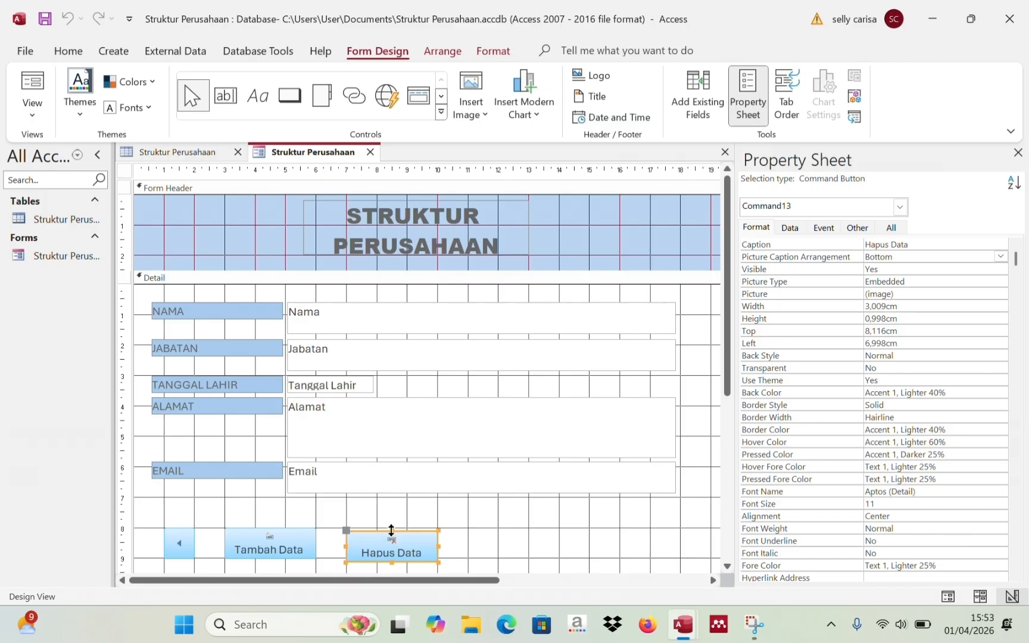
pyautogui.moveTo(392, 530); pyautogui.dragTo(393, 536)
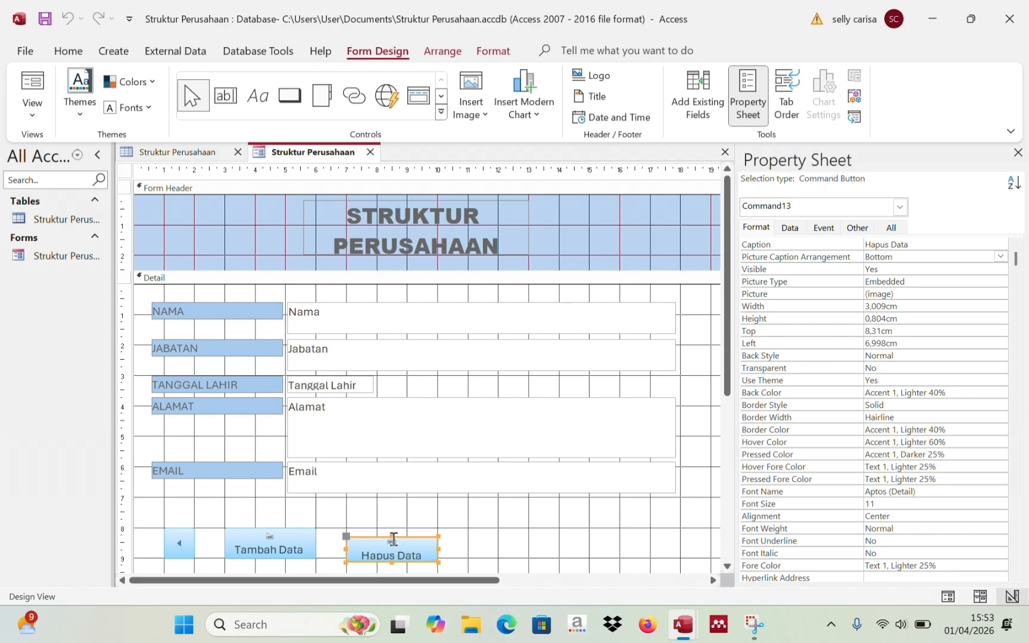
pyautogui.moveTo(393, 536); pyautogui.dragTo(394, 527)
pyautogui.click(477, 528)
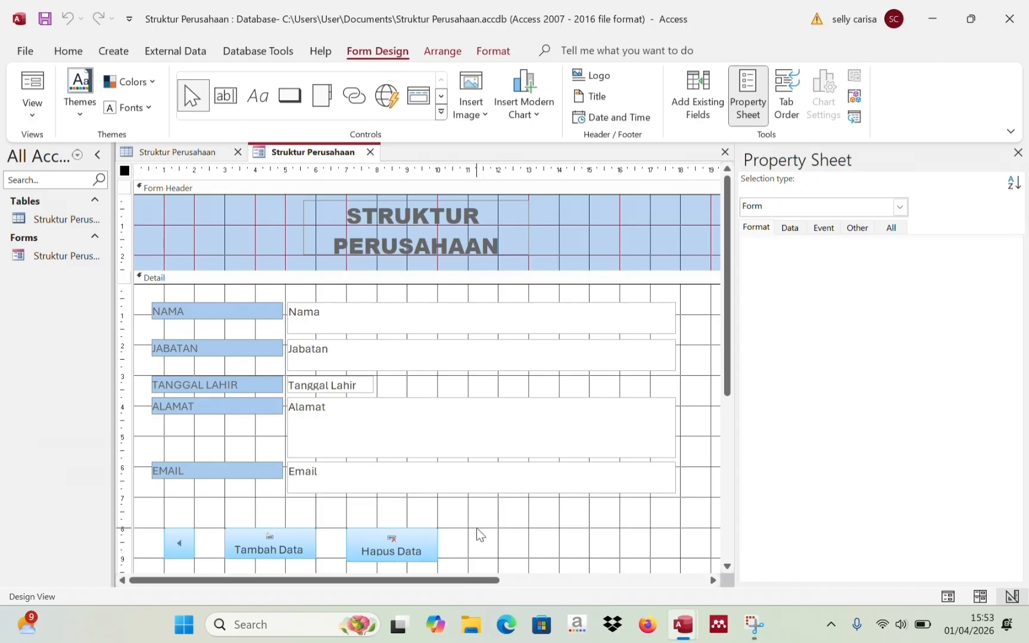
pyautogui.click(394, 551)
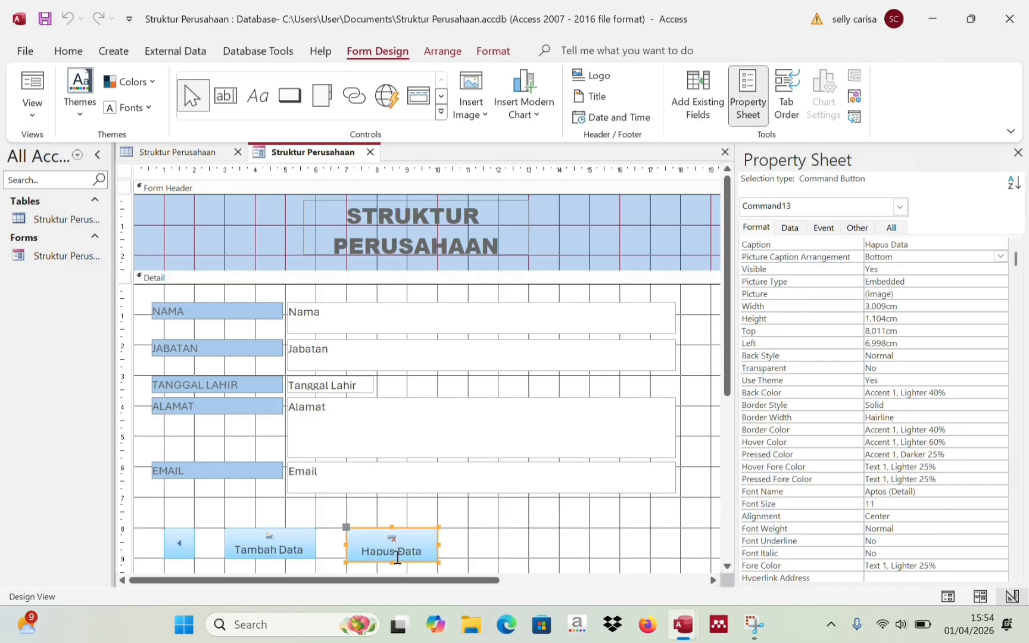
pyautogui.moveTo(392, 559); pyautogui.dragTo(393, 557)
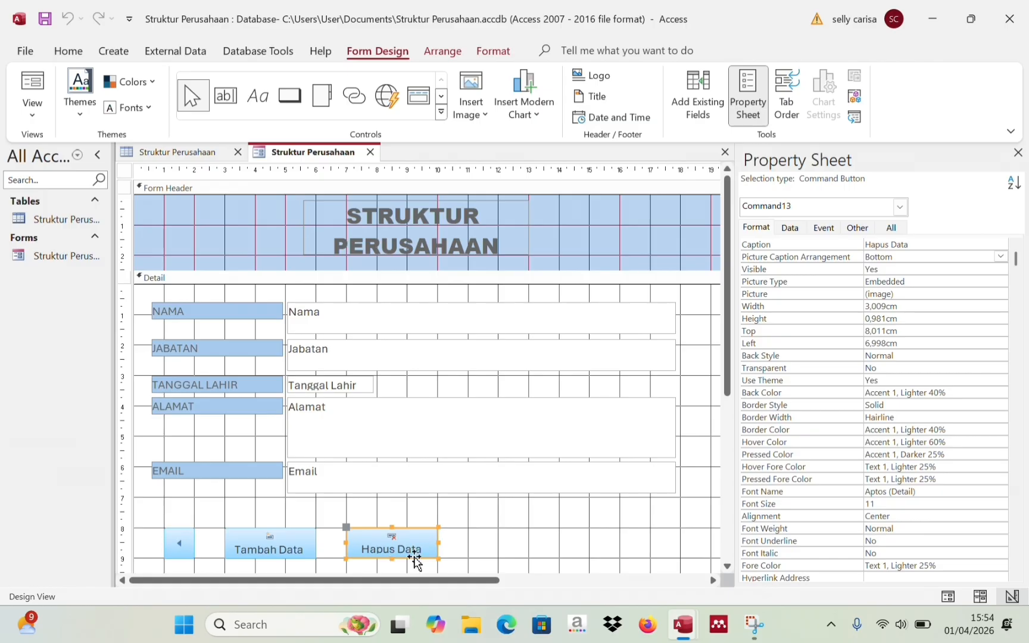
pyautogui.click(472, 557)
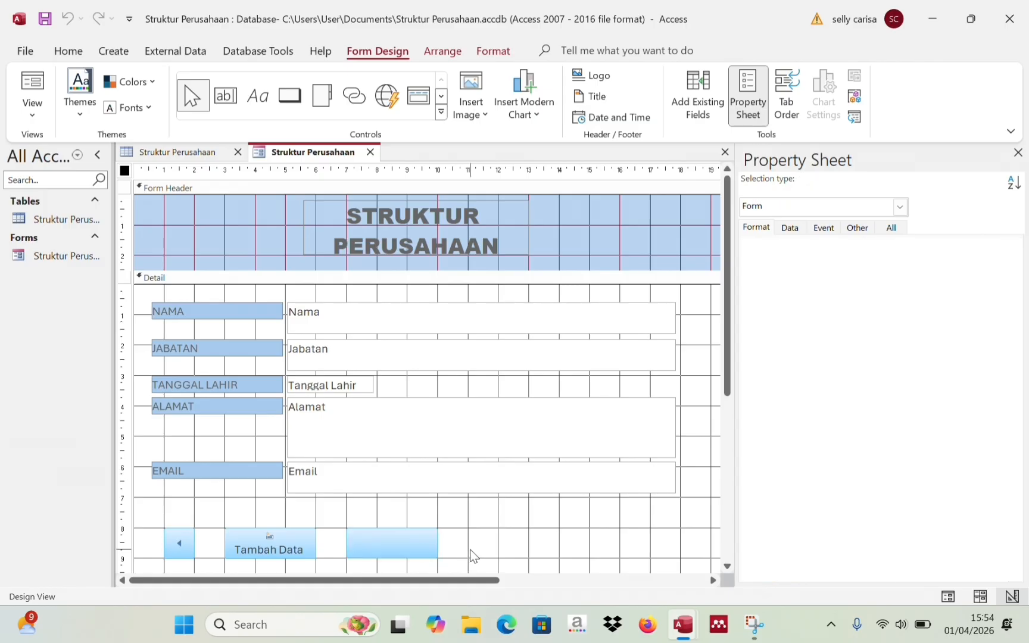
# - Draw a fourth button beside Hapus Data that prints the current record
pyautogui.click(291, 98)
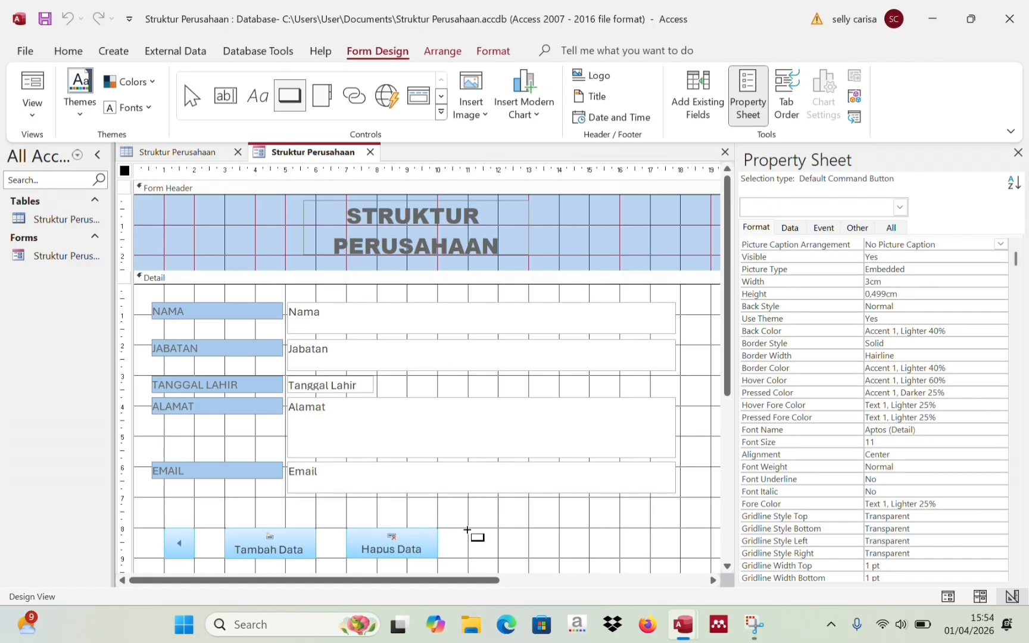
pyautogui.moveTo(467, 529); pyautogui.dragTo(560, 557)
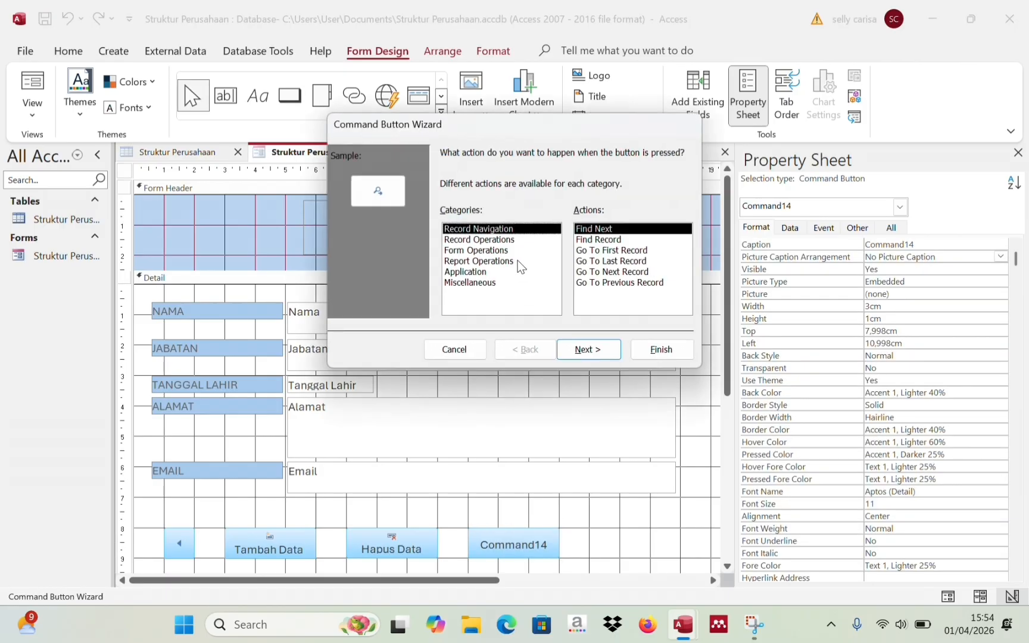
pyautogui.click(468, 241)
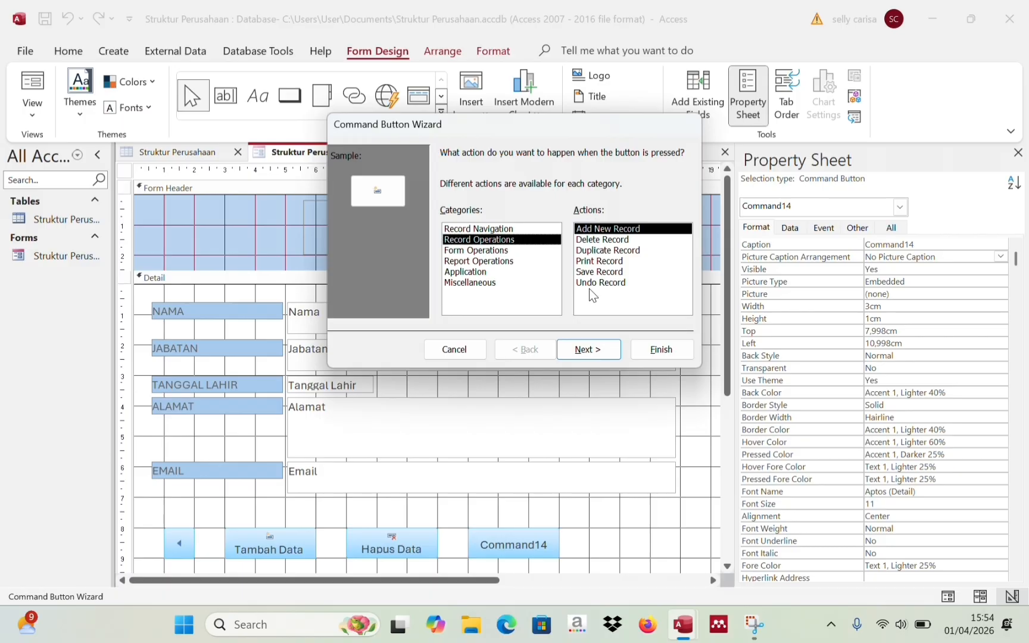
pyautogui.click(592, 263)
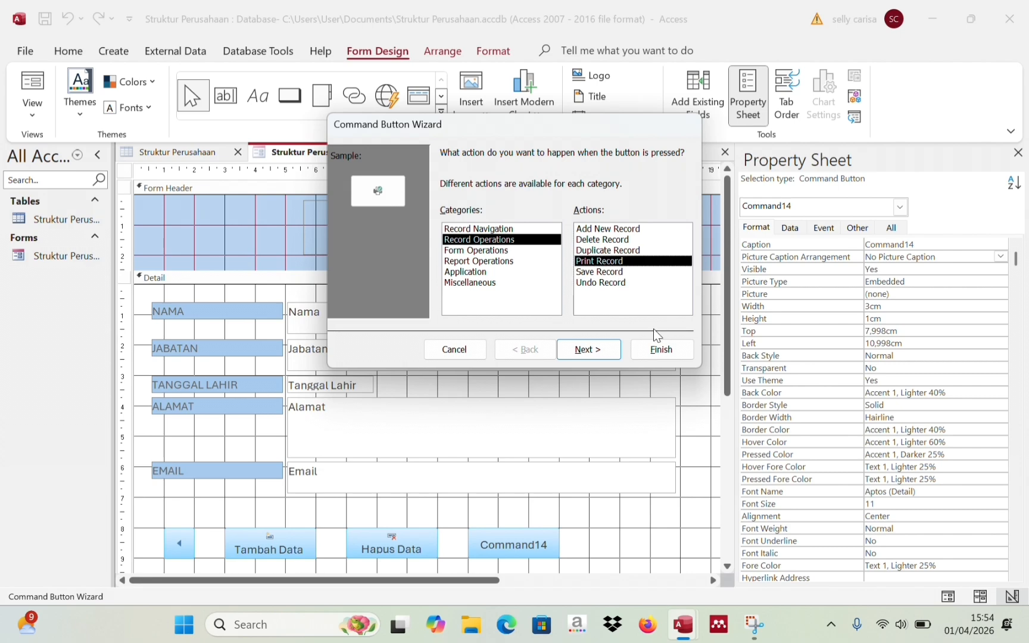
pyautogui.click(661, 350)
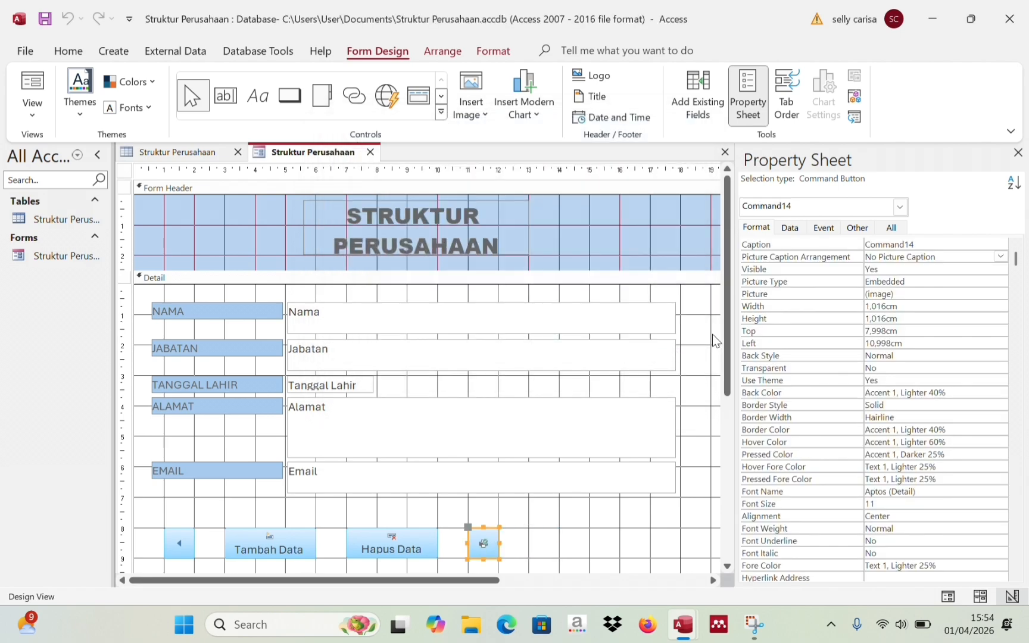
# - Caption it 'Cetak Data' below its icon and widen it to 3,009 cm
pyautogui.click(919, 244)
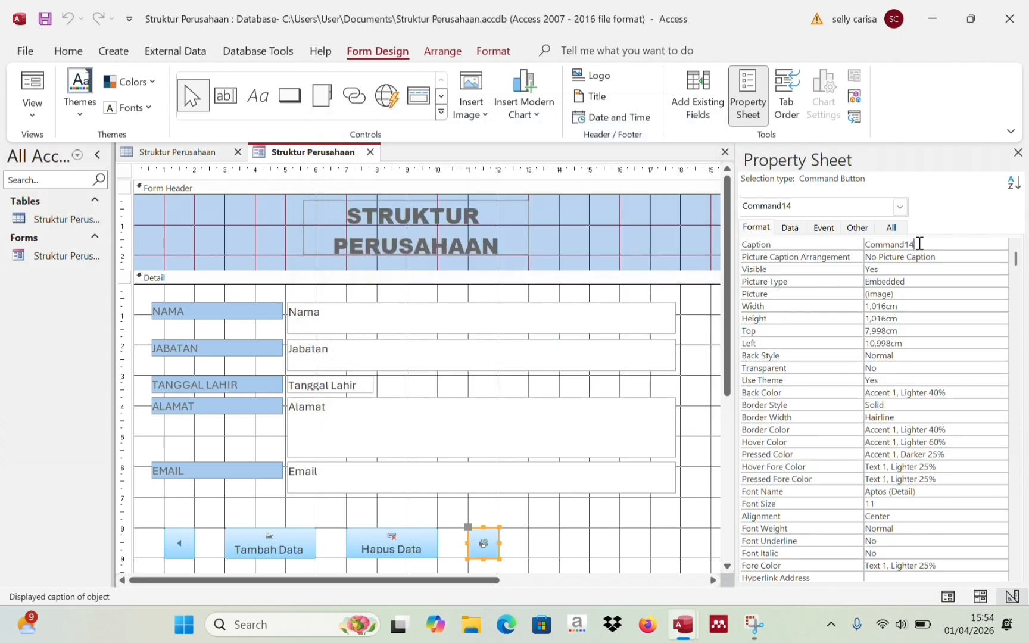
pyautogui.press('BackSpace')
pyautogui.press('BackSpace')
pyautogui.press('BackSpace')
pyautogui.press('BackSpace')
pyautogui.press('BackSpace')
pyautogui.press('BackSpace')
pyautogui.press('BackSpace')
pyautogui.click(898, 259)
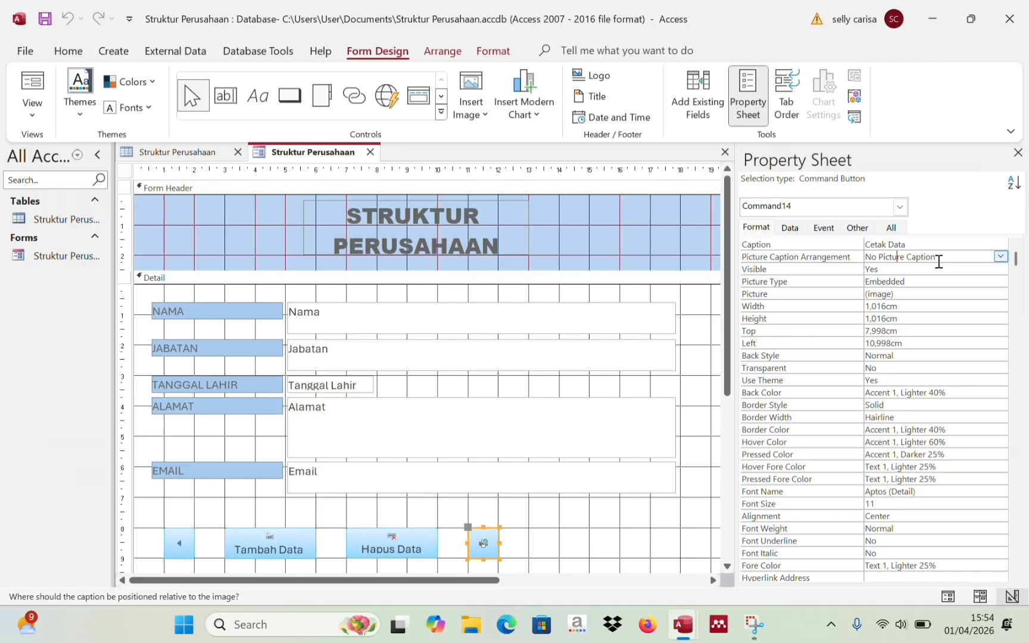
pyautogui.click(998, 257)
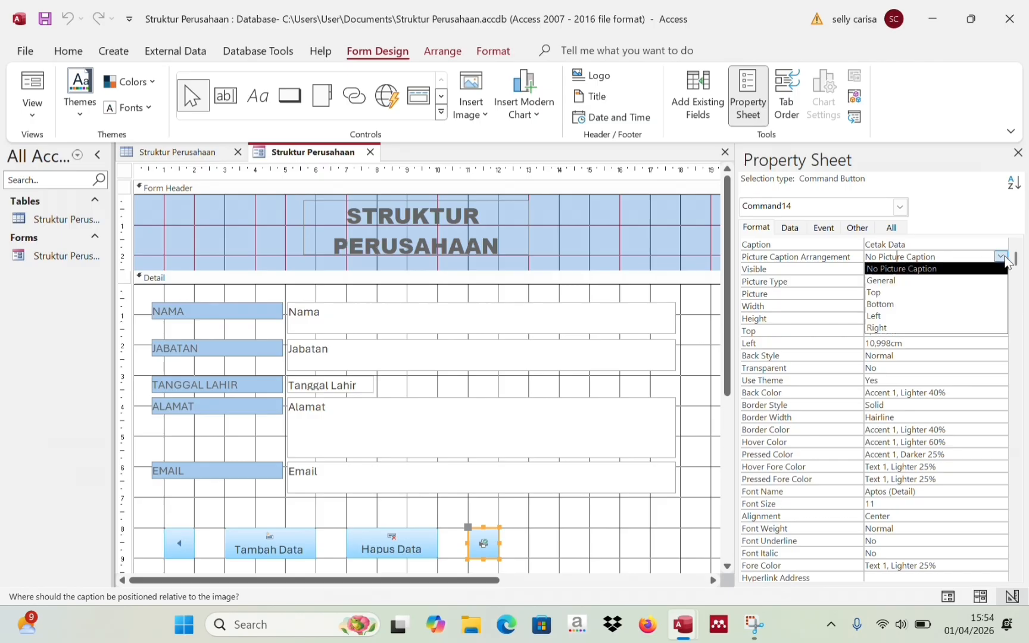
pyautogui.click(963, 305)
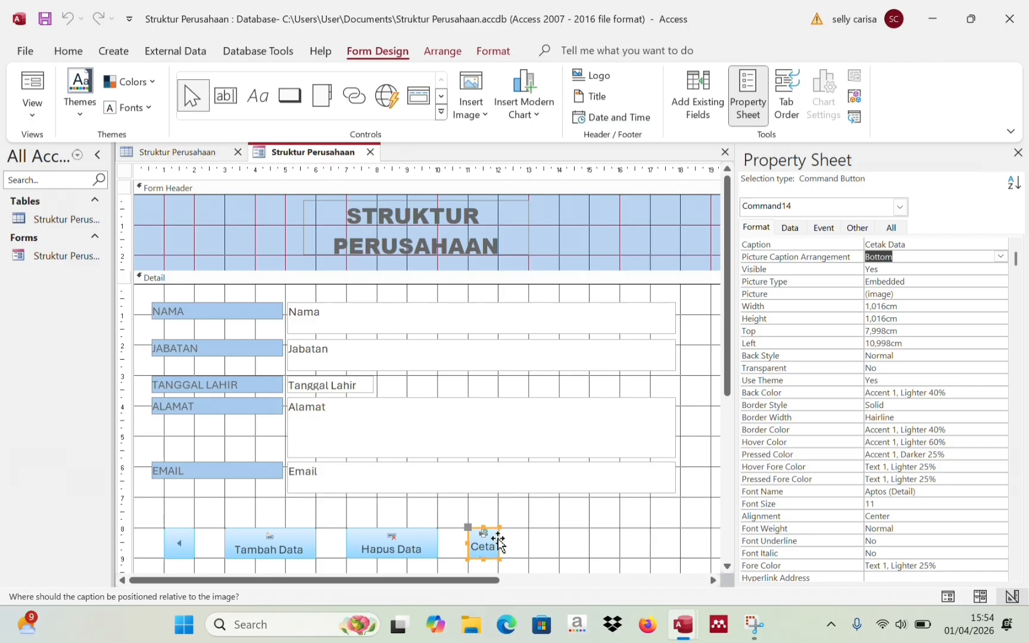
pyautogui.moveTo(498, 539)
pyautogui.mouseDown()
pyautogui.moveTo(517, 544)
pyautogui.moveTo(498, 542)
pyautogui.mouseUp()
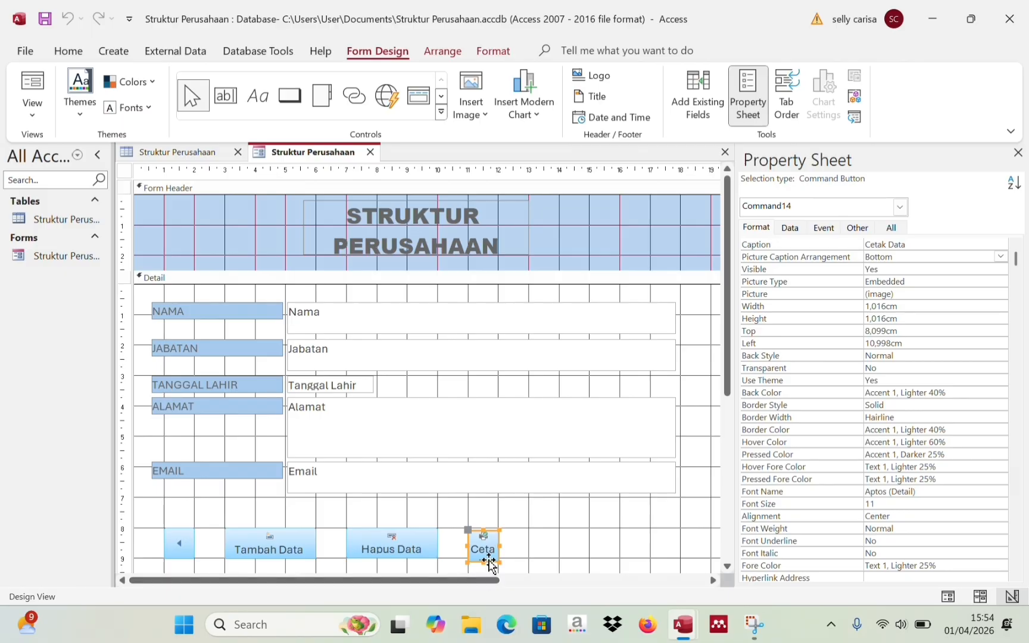
pyautogui.moveTo(489, 563); pyautogui.dragTo(558, 543)
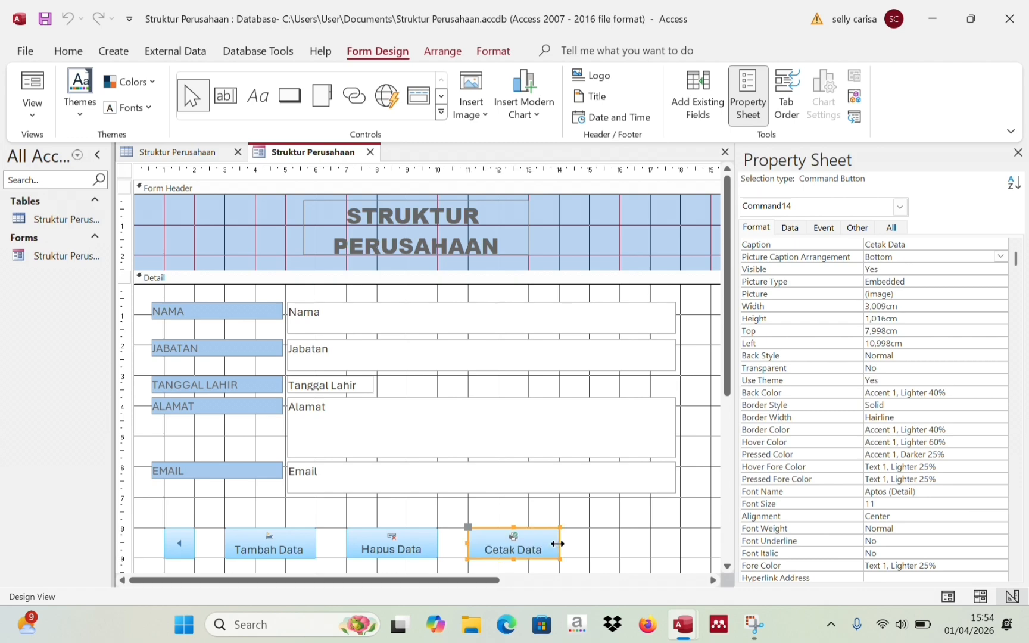
pyautogui.click(602, 561)
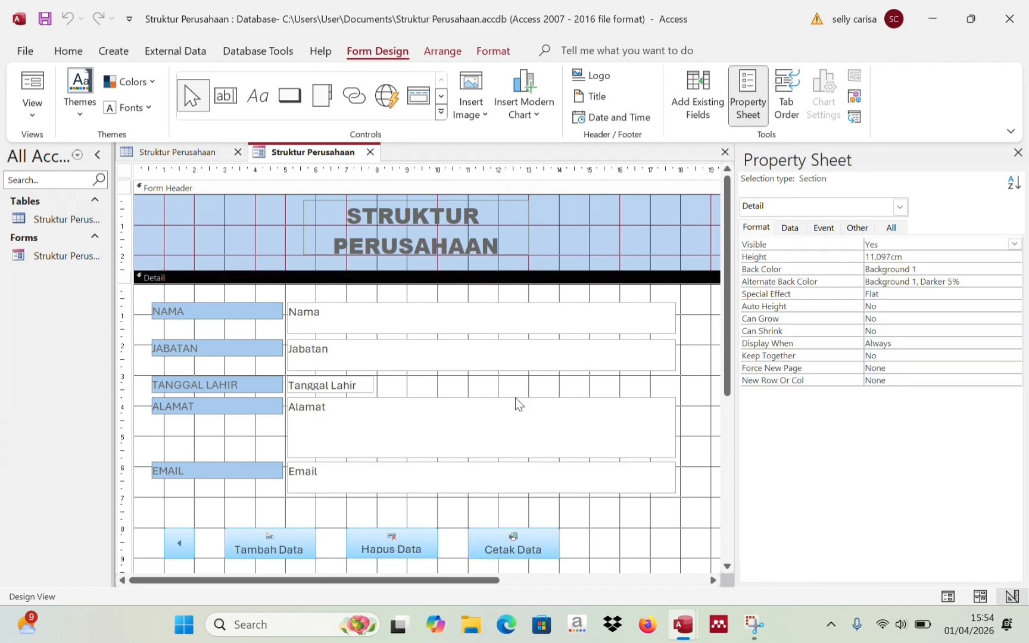
pyautogui.click(290, 96)
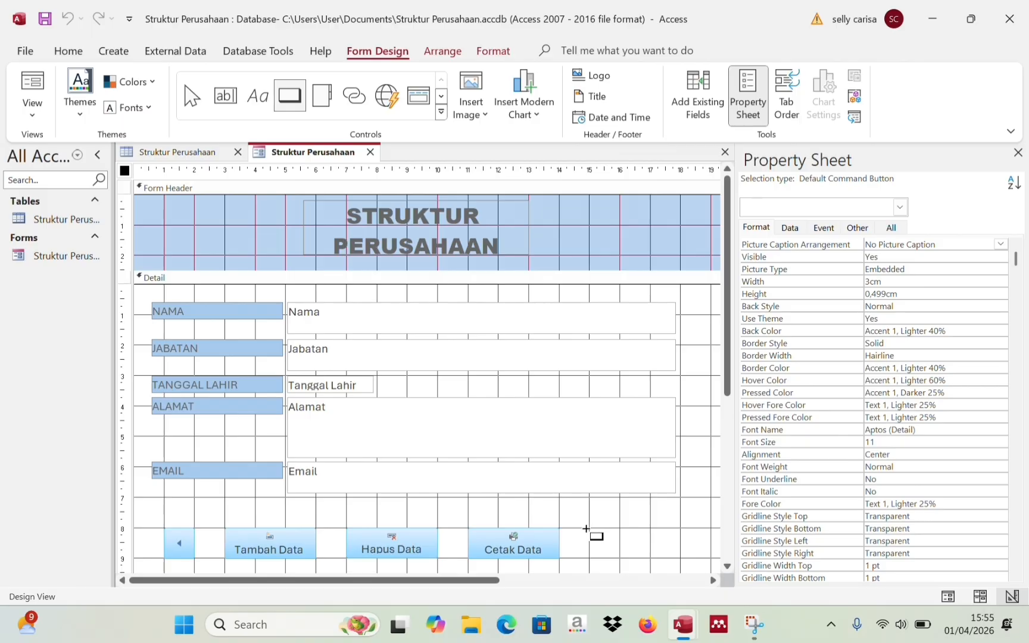
pyautogui.moveTo(590, 523); pyautogui.dragTo(591, 523)
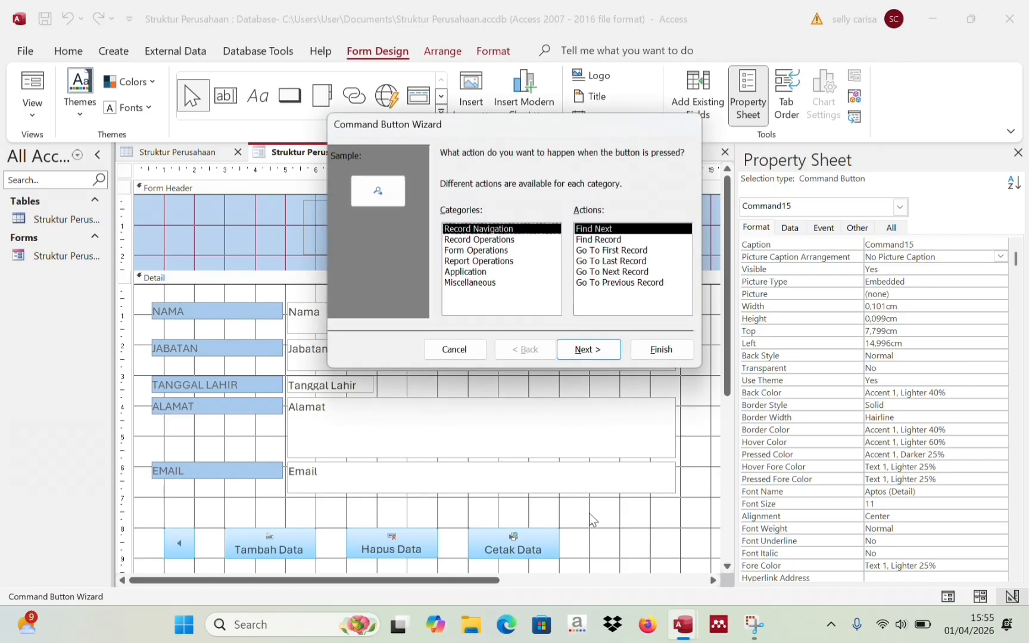
pyautogui.click(456, 347)
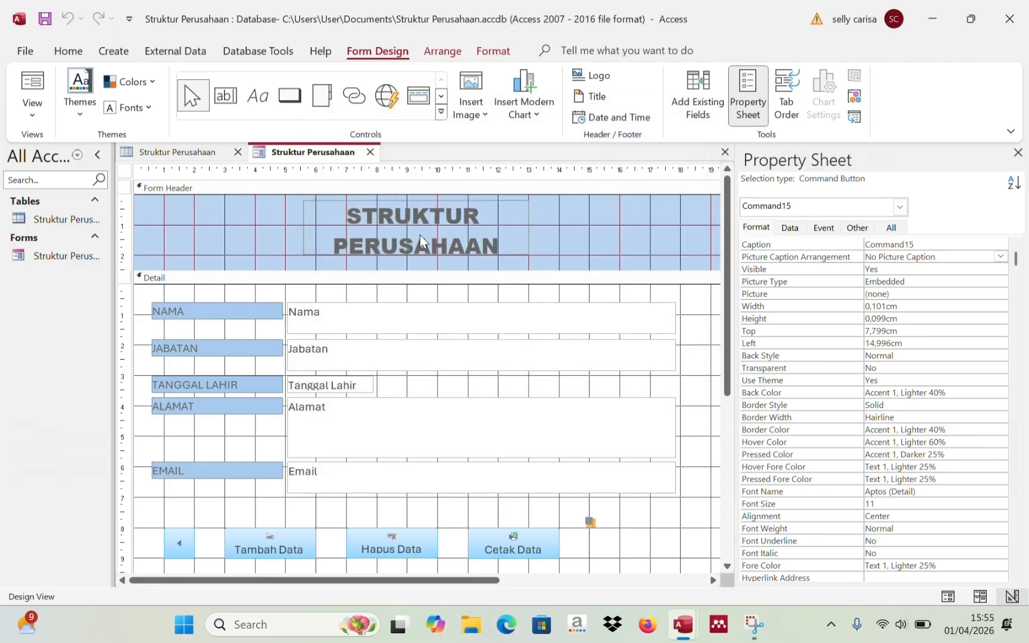
pyautogui.moveTo(594, 519); pyautogui.dragTo(590, 524)
pyautogui.click(576, 520)
pyautogui.click(587, 522)
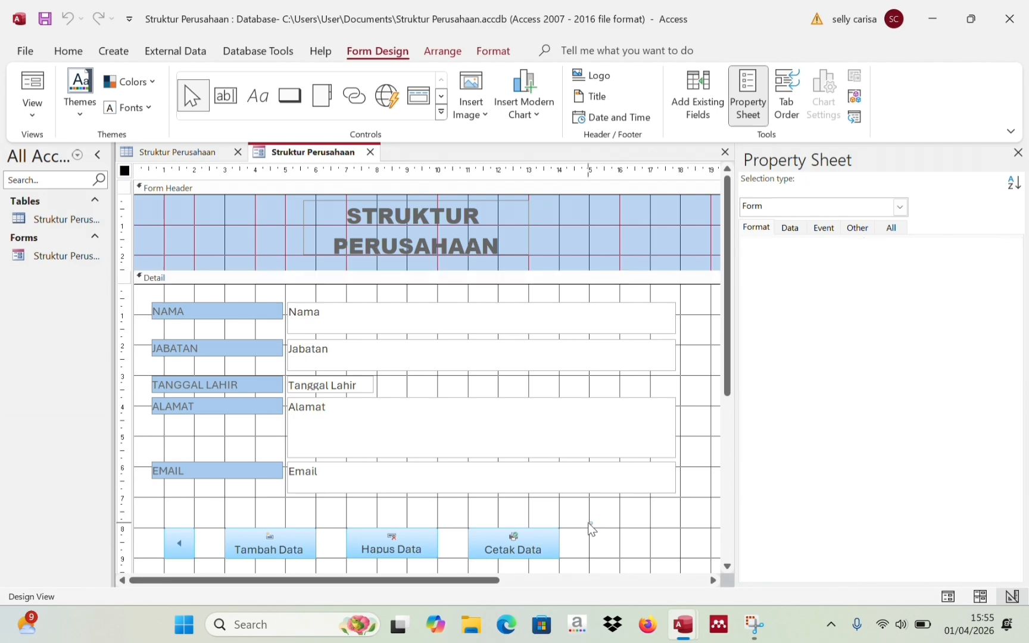
pyautogui.click(588, 523)
pyautogui.click(589, 523)
pyautogui.rightClick(590, 522)
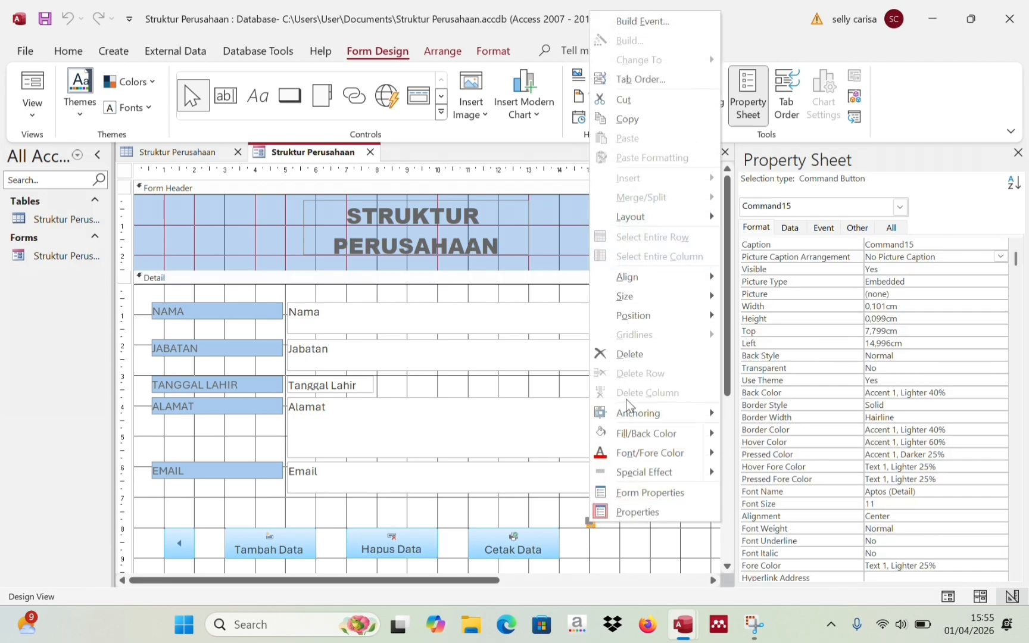
pyautogui.click(624, 355)
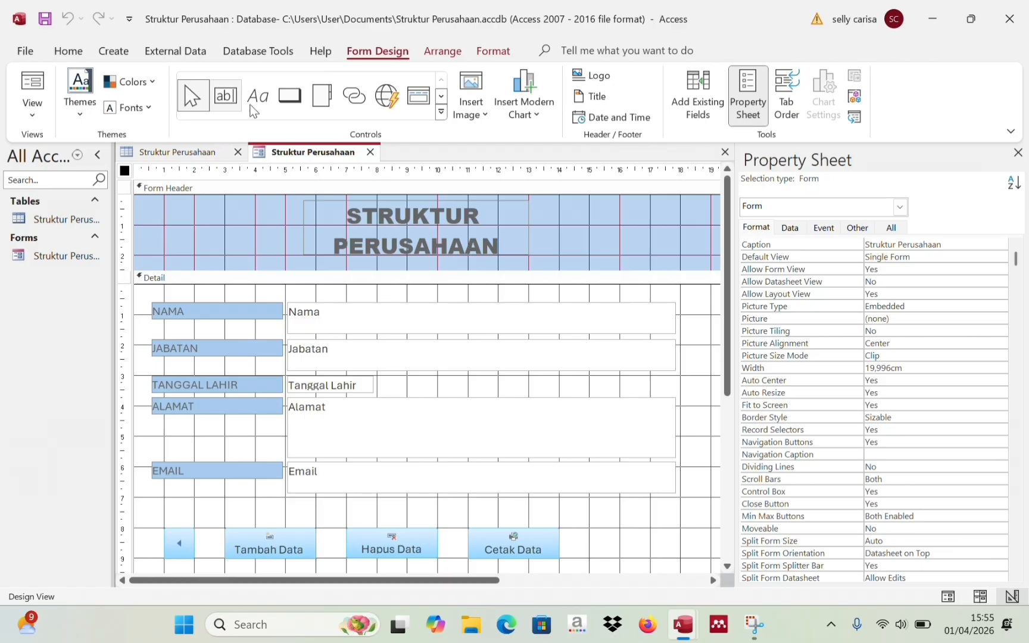
pyautogui.click(290, 97)
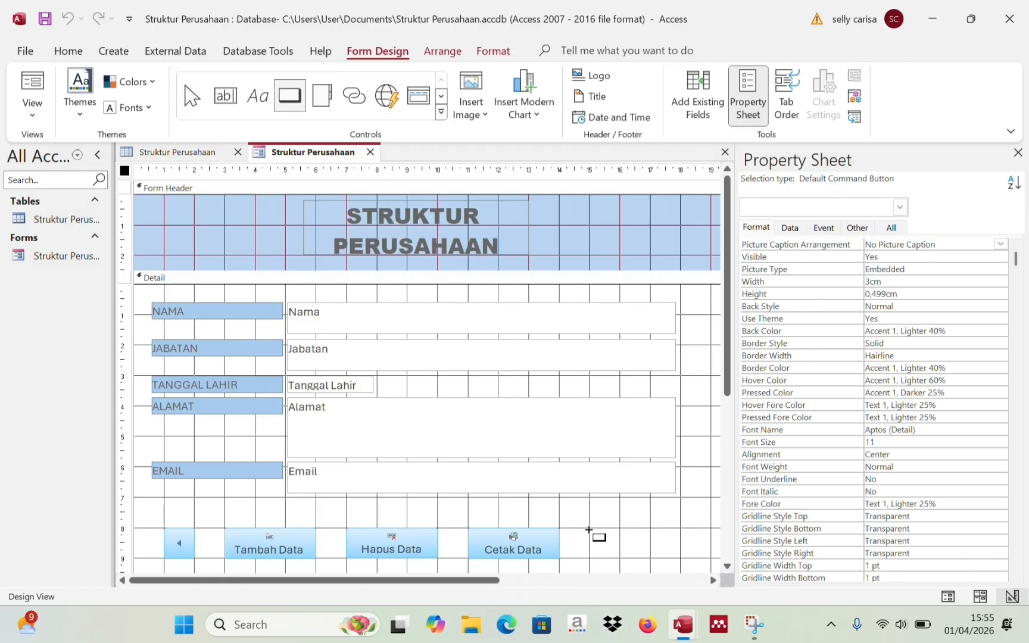
# - Draw a button right of Cetak Data that saves the current record
pyautogui.moveTo(588, 529); pyautogui.dragTo(678, 561)
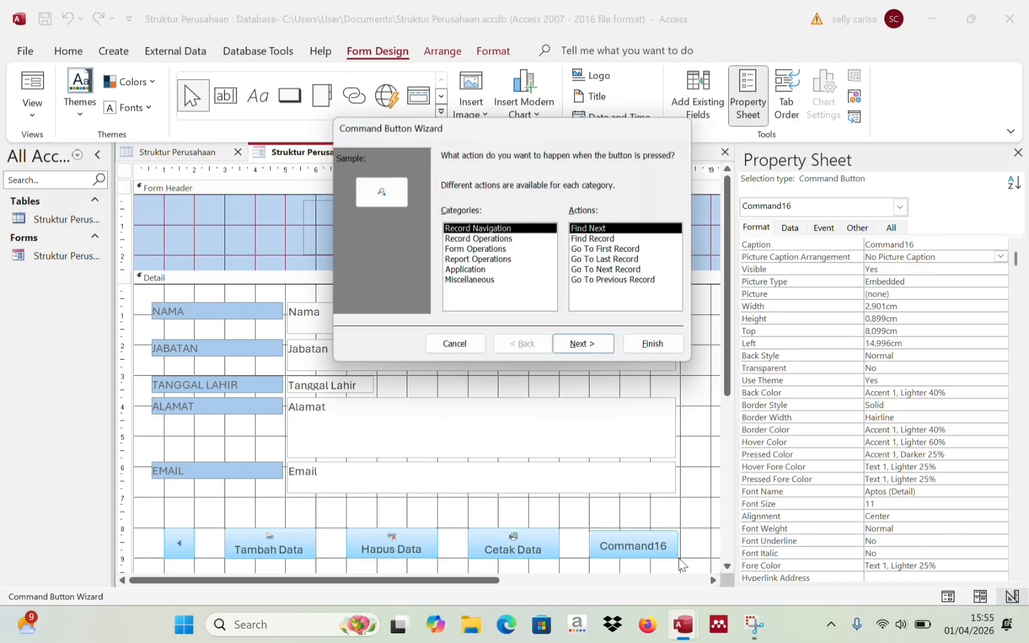
pyautogui.click(500, 240)
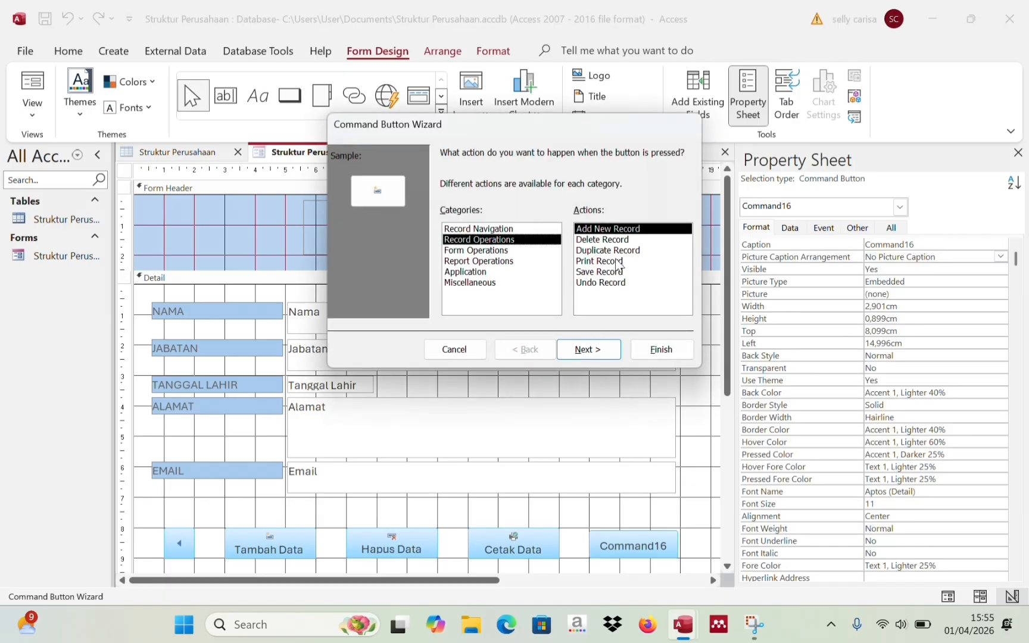
pyautogui.click(596, 272)
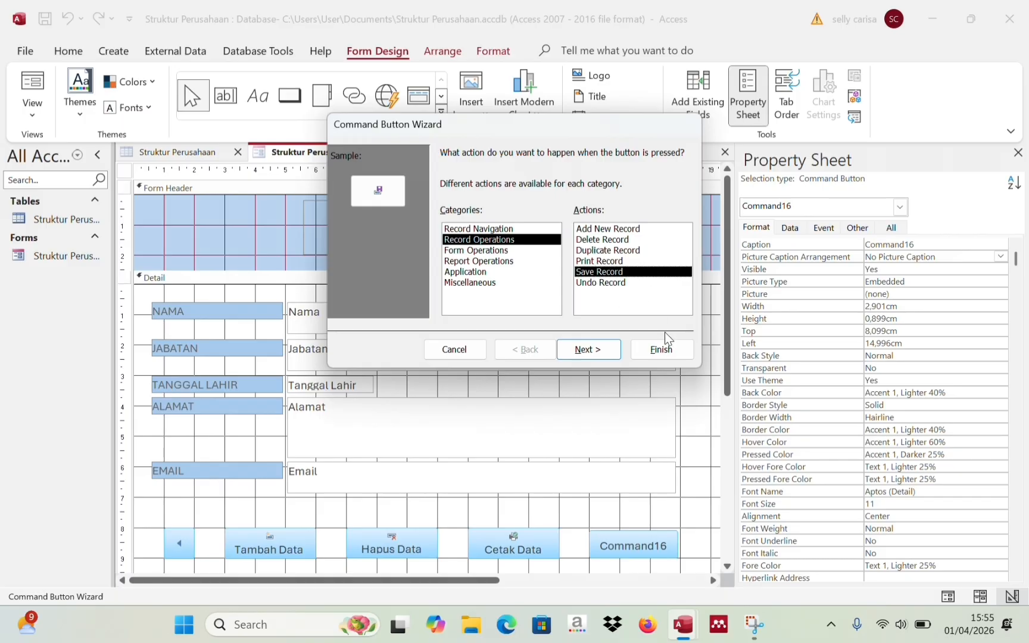
pyautogui.click(660, 349)
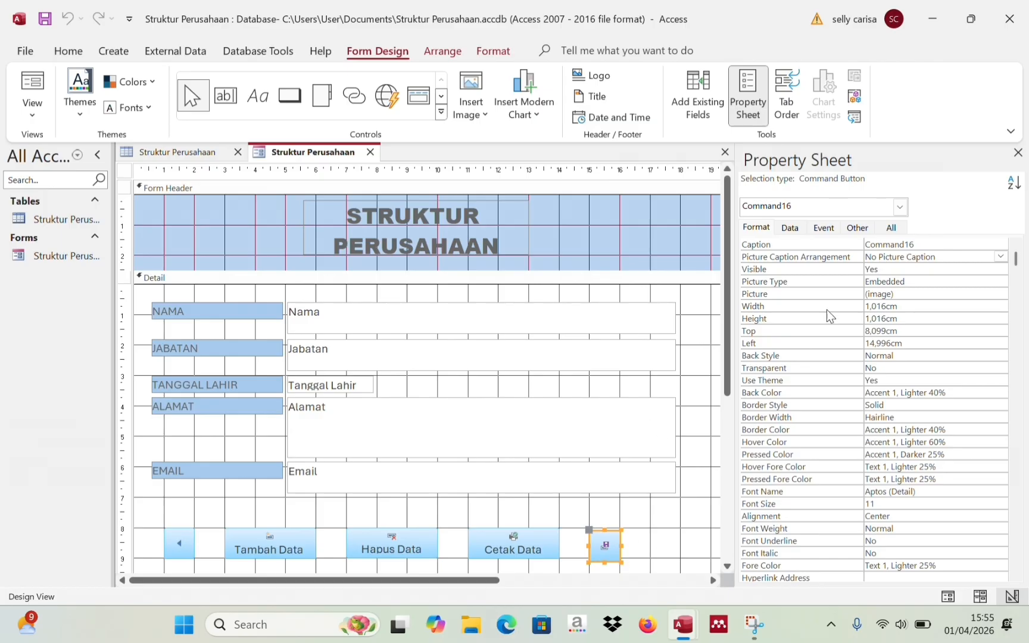
# - Replace the new button's default caption with 'Simpan Data'
pyautogui.click(919, 243)
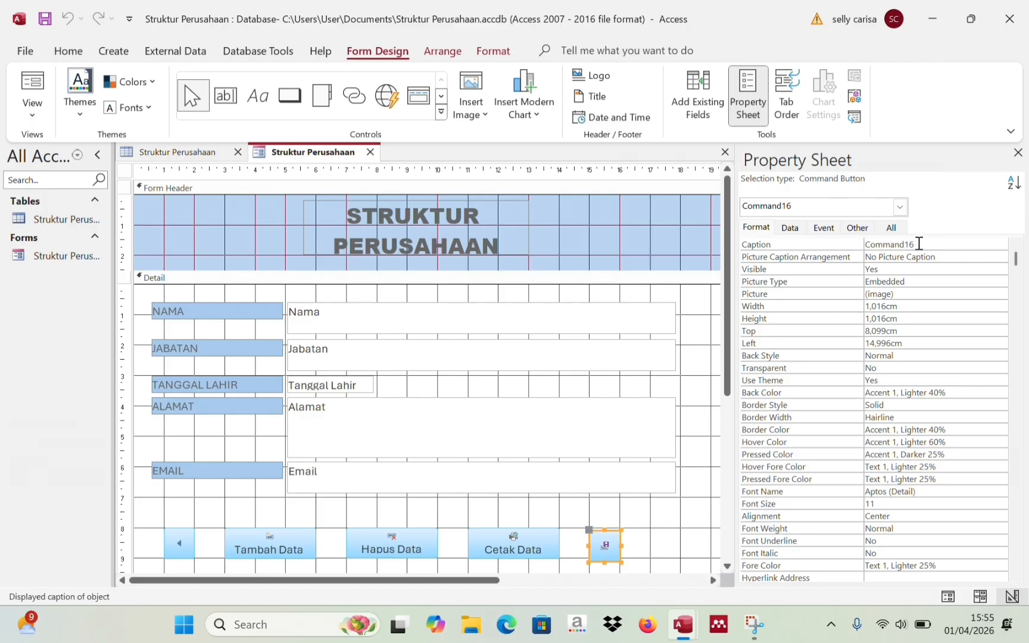
pyautogui.press('BackSpace')
pyautogui.press('BackSpace')
pyautogui.press('BackSpace')
pyautogui.press('BackSpace')
pyautogui.press('BackSpace')
pyautogui.press('BackSpace')
pyautogui.press('BackSpace')
pyautogui.press('BackSpace')
pyautogui.press('BackSpace')
pyautogui.write('Simpan Data')
pyautogui.click(883, 256)
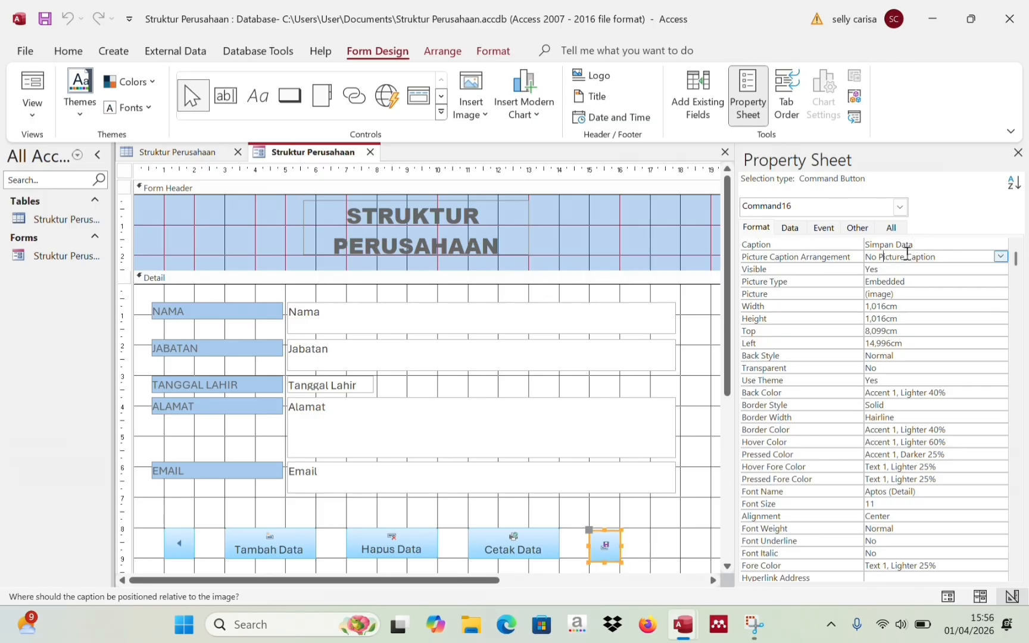
# - Put the Simpan Data caption below its icon and size the button to 2,991 cm wide
pyautogui.click(1000, 257)
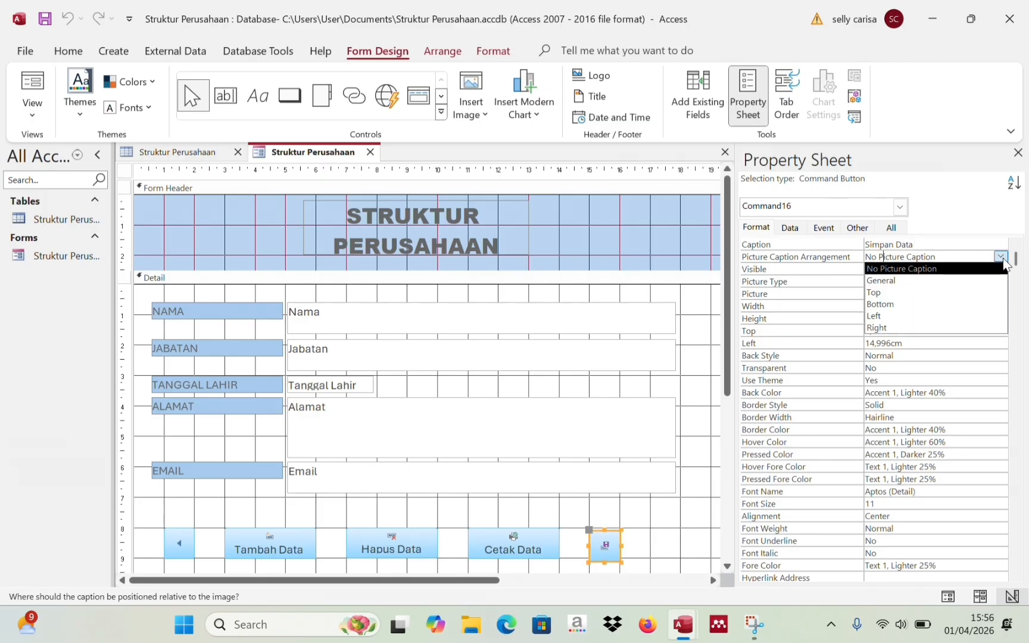
pyautogui.click(965, 304)
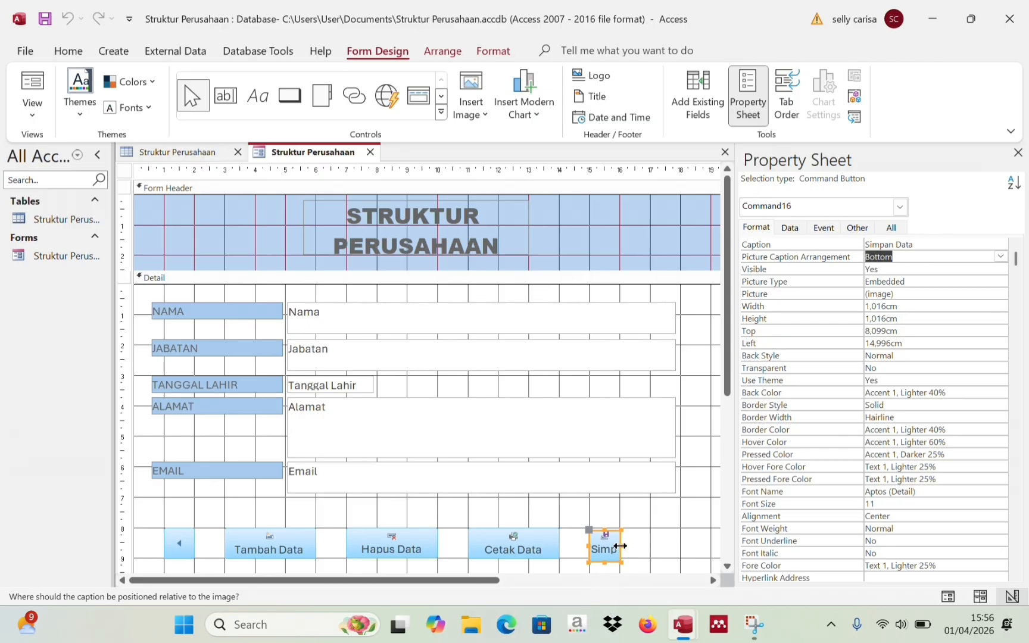
pyautogui.moveTo(620, 545); pyautogui.dragTo(675, 544)
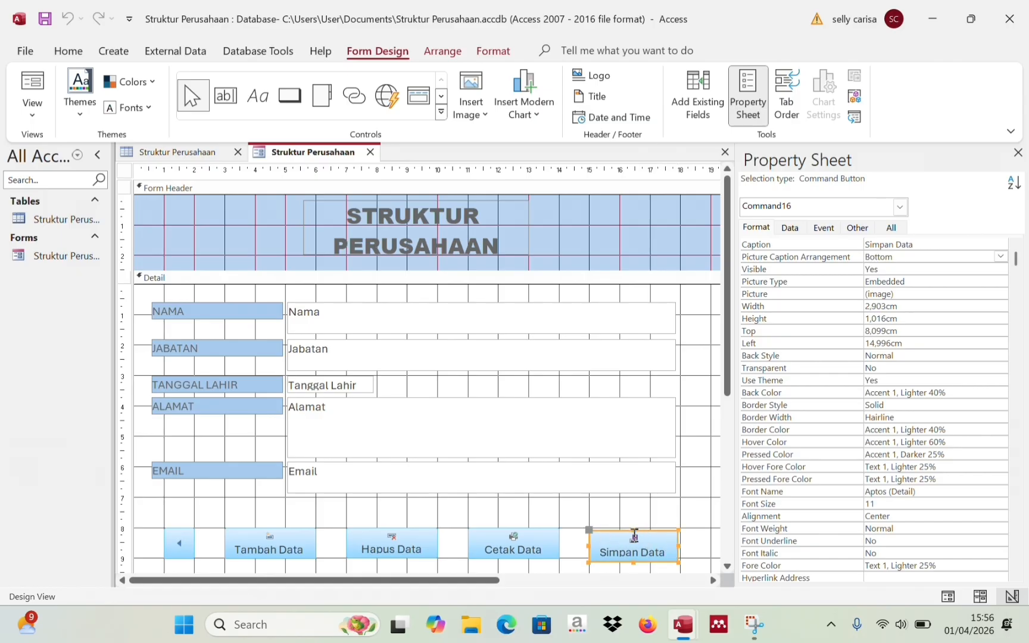
pyautogui.moveTo(633, 530); pyautogui.dragTo(641, 525)
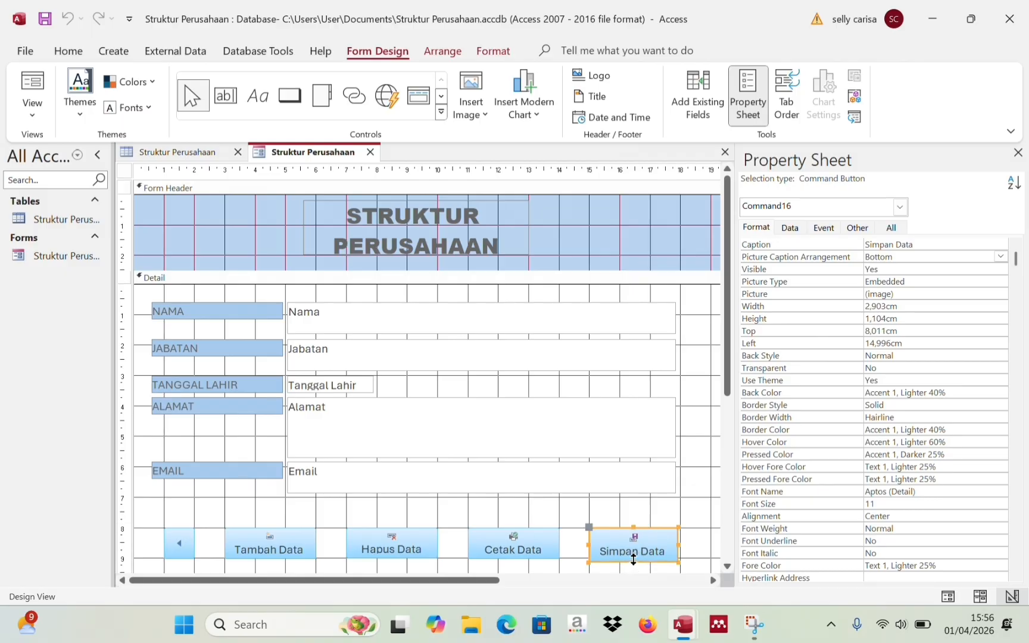
pyautogui.moveTo(633, 560); pyautogui.dragTo(633, 557)
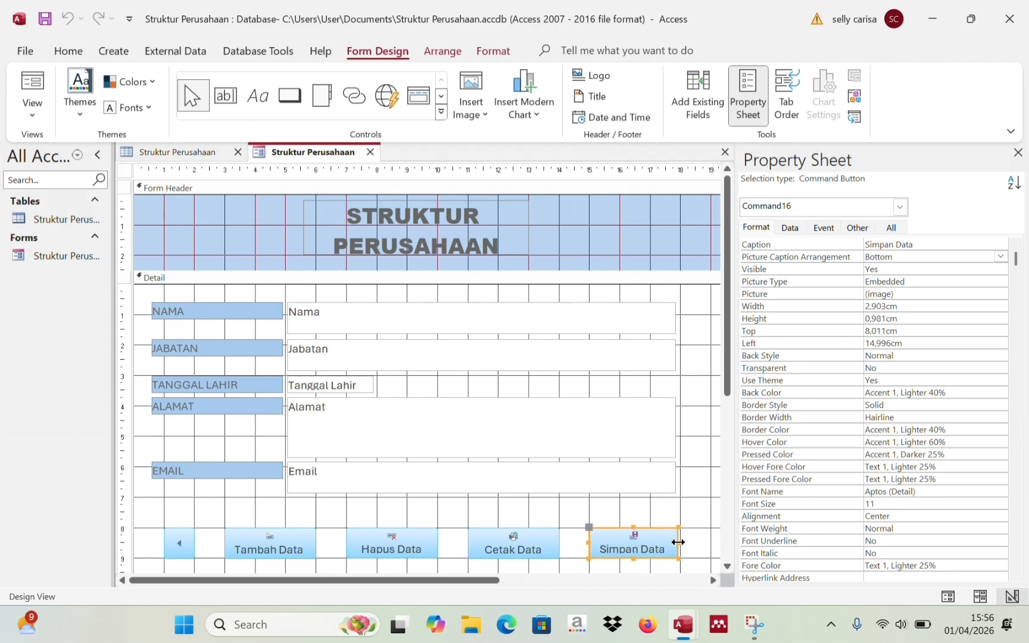
pyautogui.moveTo(678, 541)
pyautogui.mouseDown()
pyautogui.moveTo(687, 543)
pyautogui.moveTo(676, 544)
pyautogui.mouseUp()
pyautogui.moveTo(678, 543); pyautogui.dragTo(682, 542)
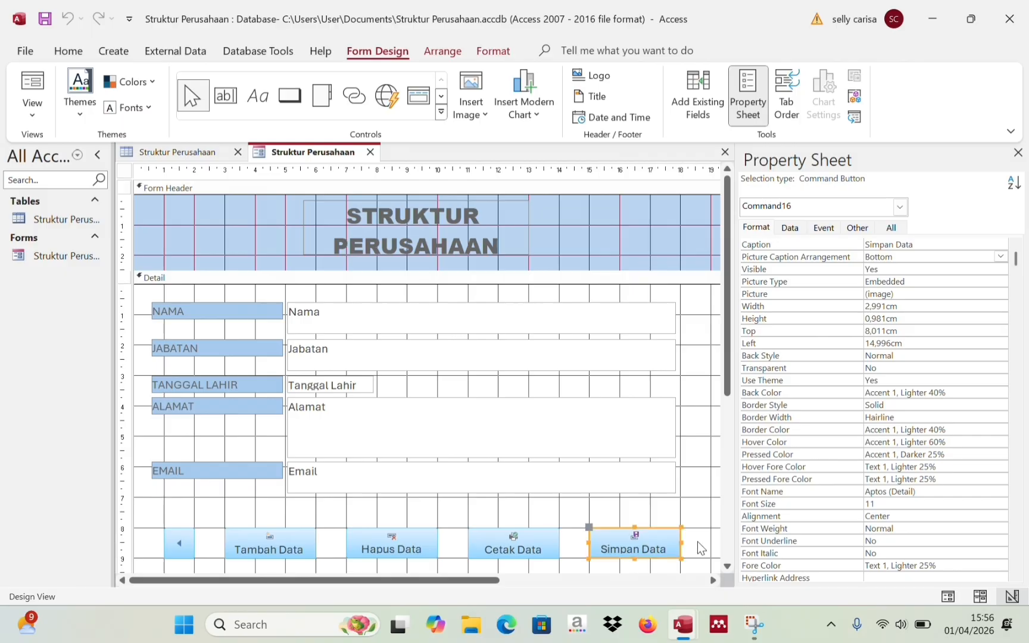
pyautogui.click(717, 537)
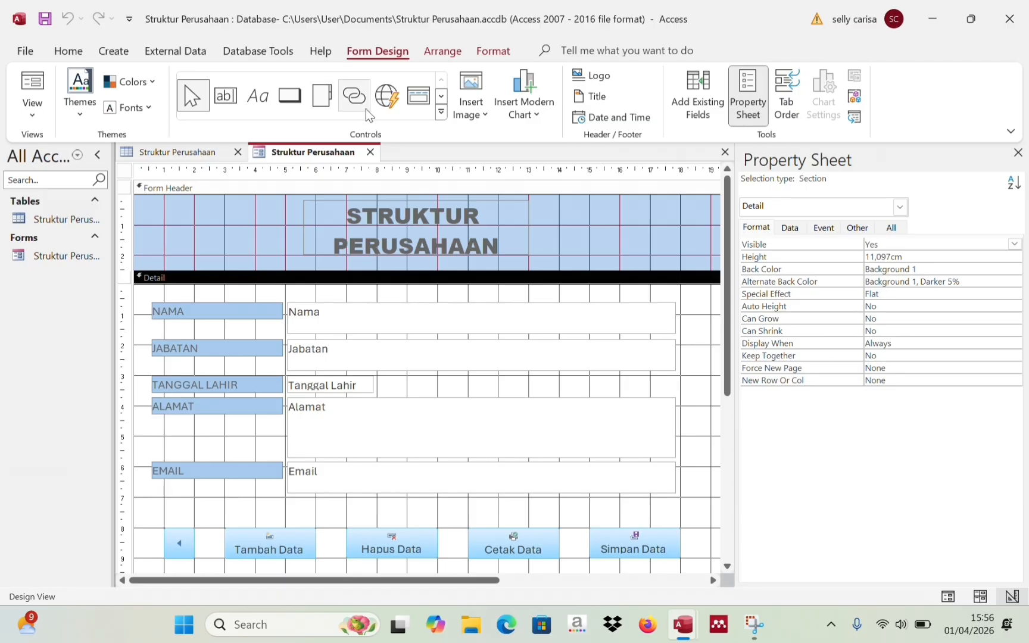
# - Draw a right-arrow button beside Simpan Data that goes to the next record, aligned with the row
pyautogui.click(297, 99)
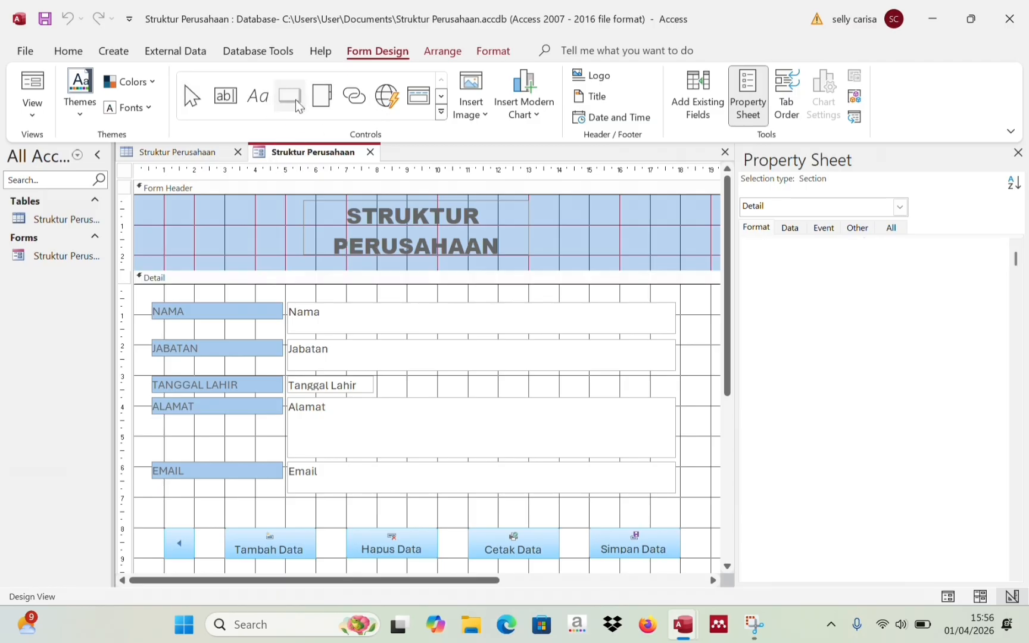
pyautogui.click(714, 527)
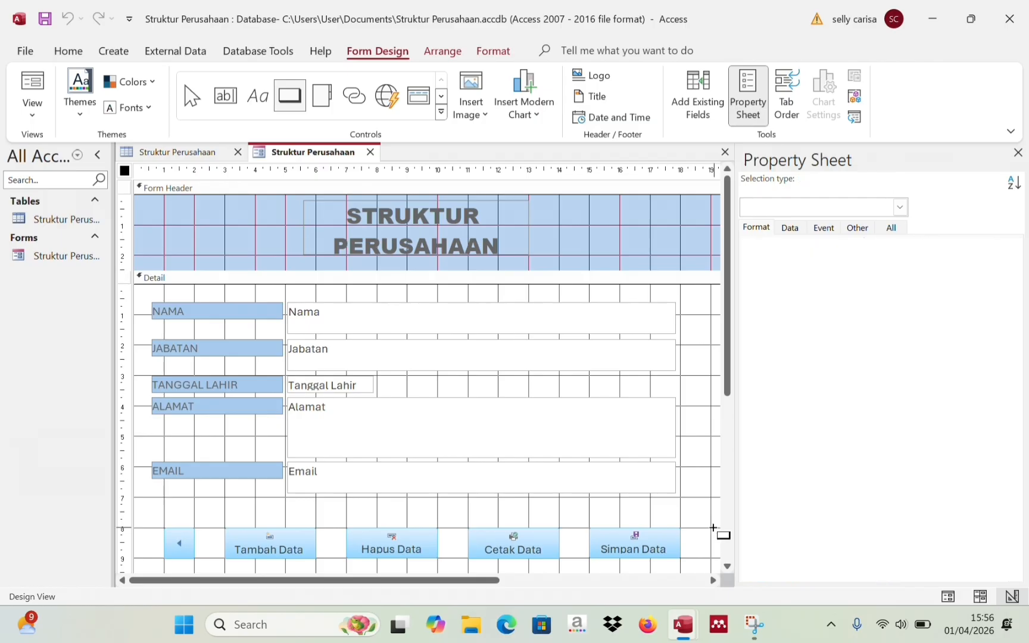
pyautogui.moveTo(713, 528); pyautogui.dragTo(712, 563)
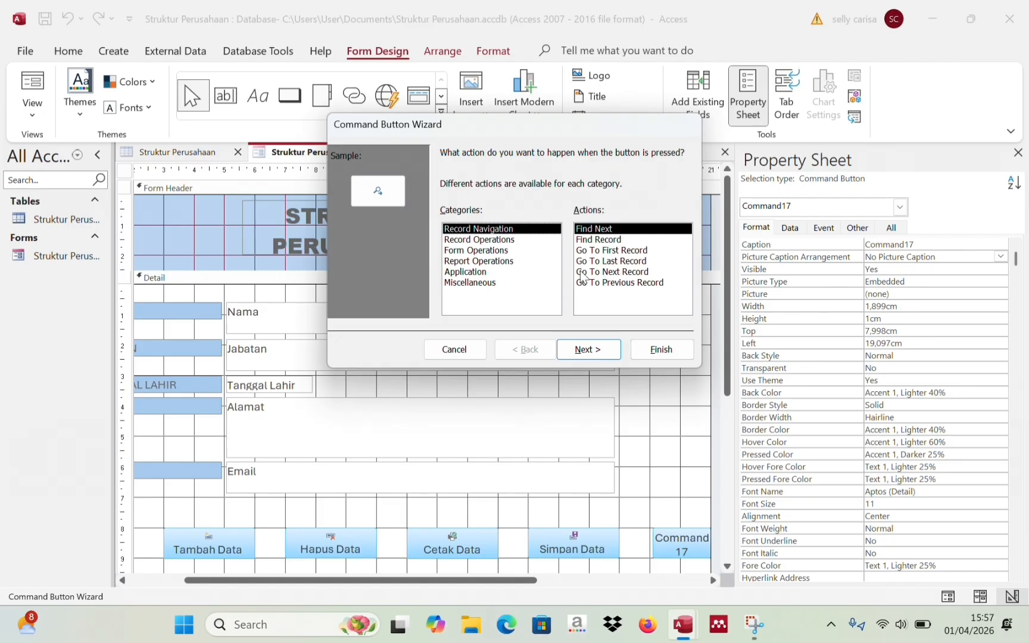
pyautogui.click(603, 272)
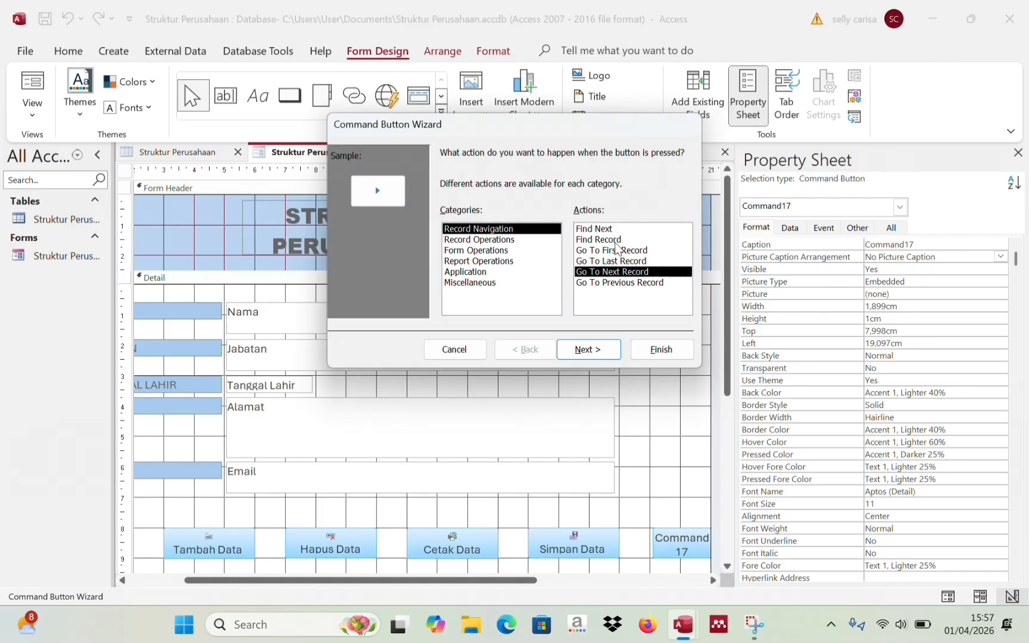
pyautogui.click(661, 353)
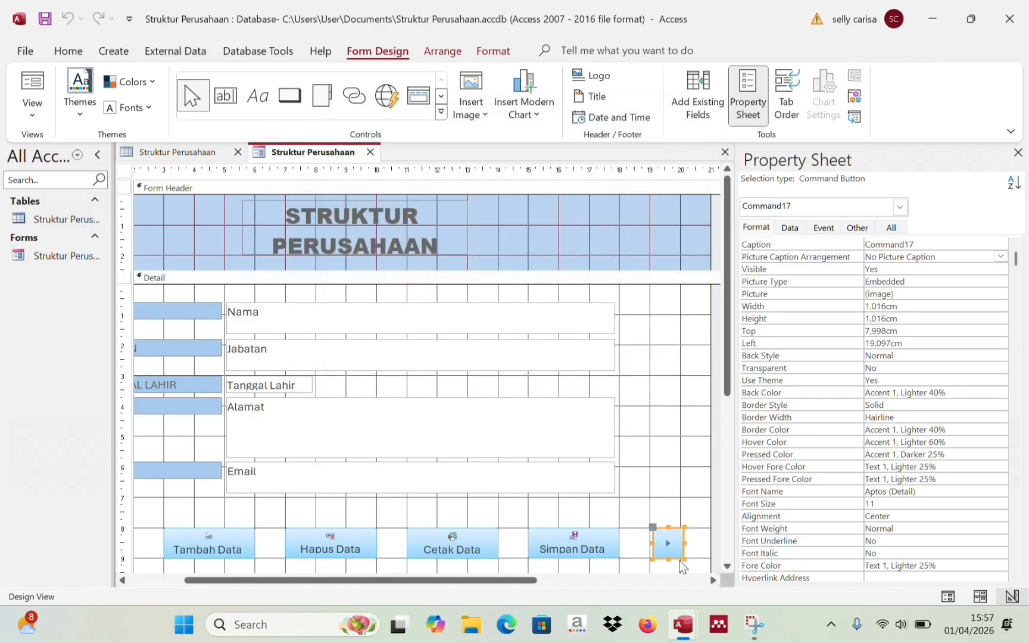
pyautogui.moveTo(676, 560); pyautogui.dragTo(671, 559)
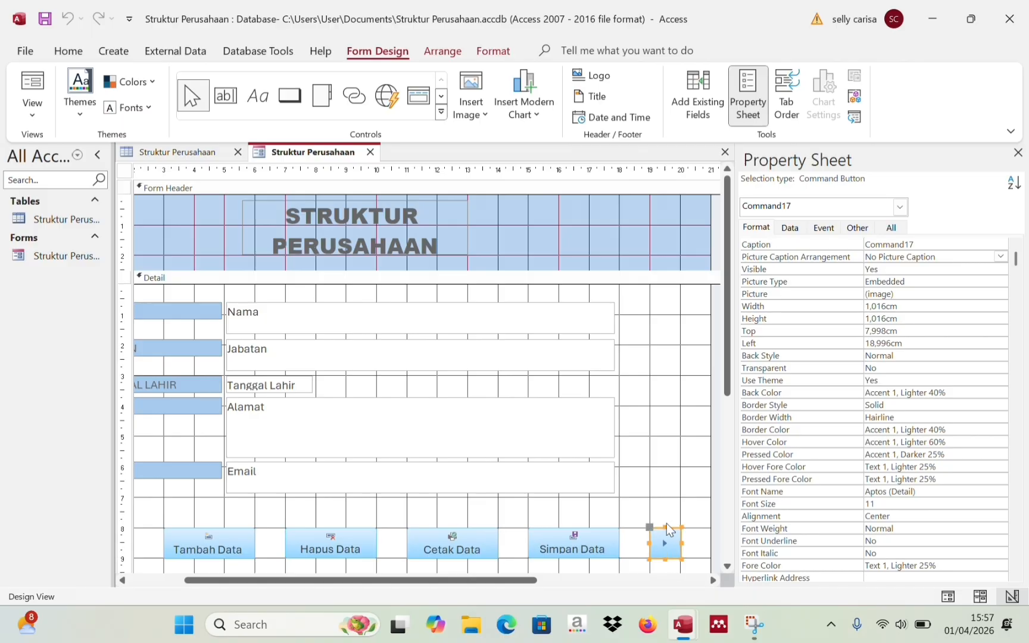
pyautogui.click(662, 492)
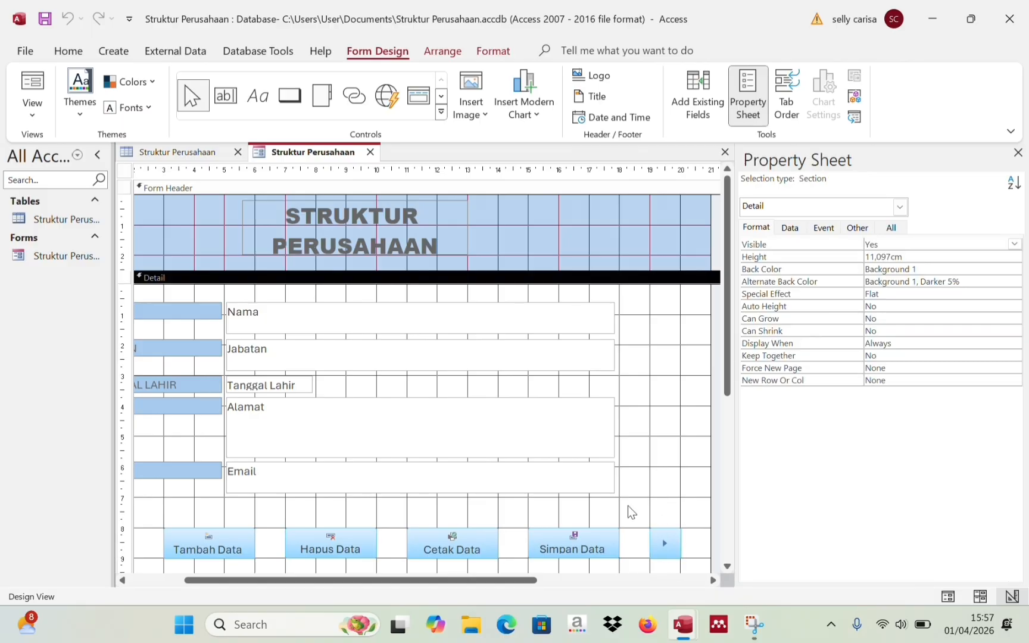
# - Draw a Quit Application button below the next-record arrow and move it to 19,996 cm from the left
pyautogui.click(727, 536)
pyautogui.click(726, 535)
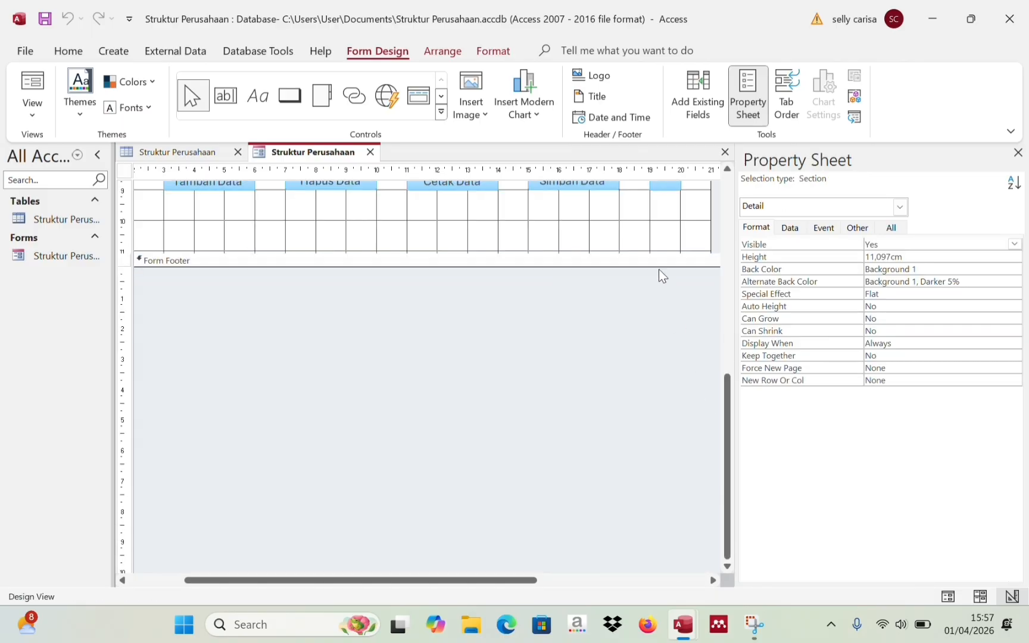
pyautogui.click(295, 99)
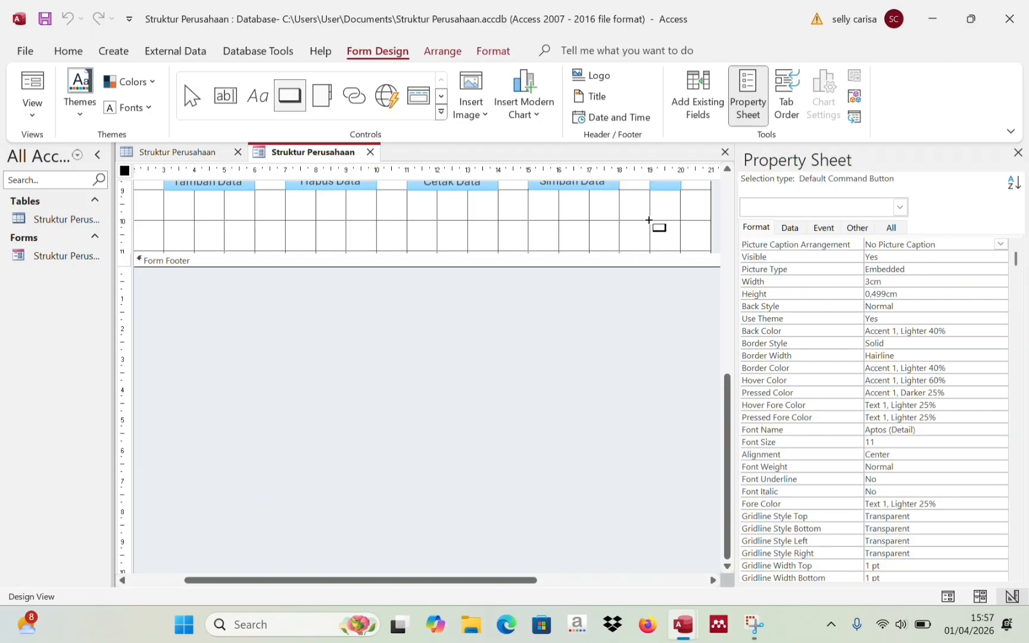
pyautogui.moveTo(651, 220); pyautogui.dragTo(682, 247)
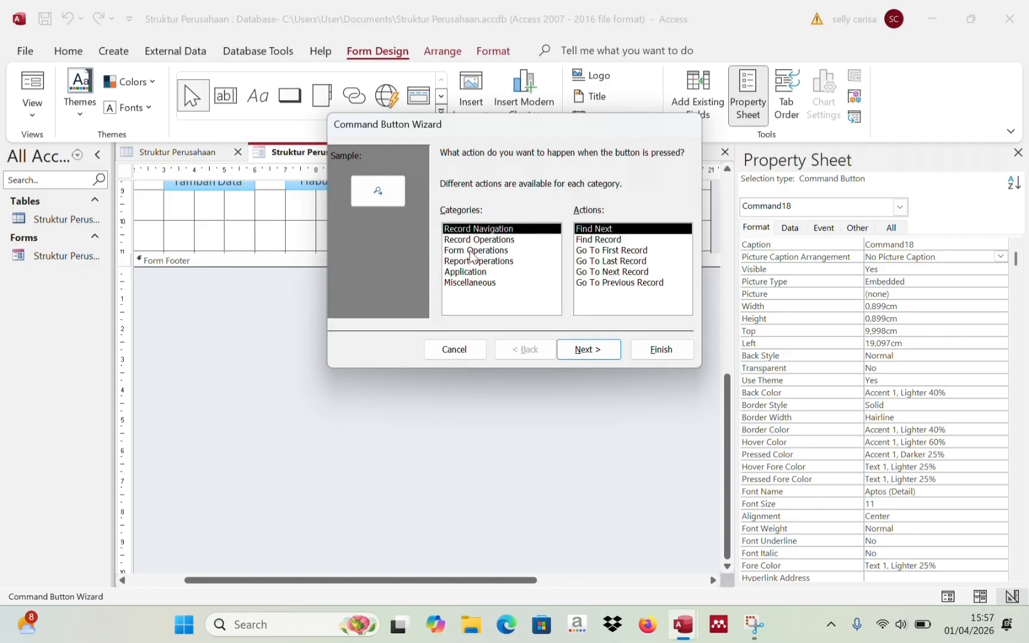
pyautogui.click(472, 273)
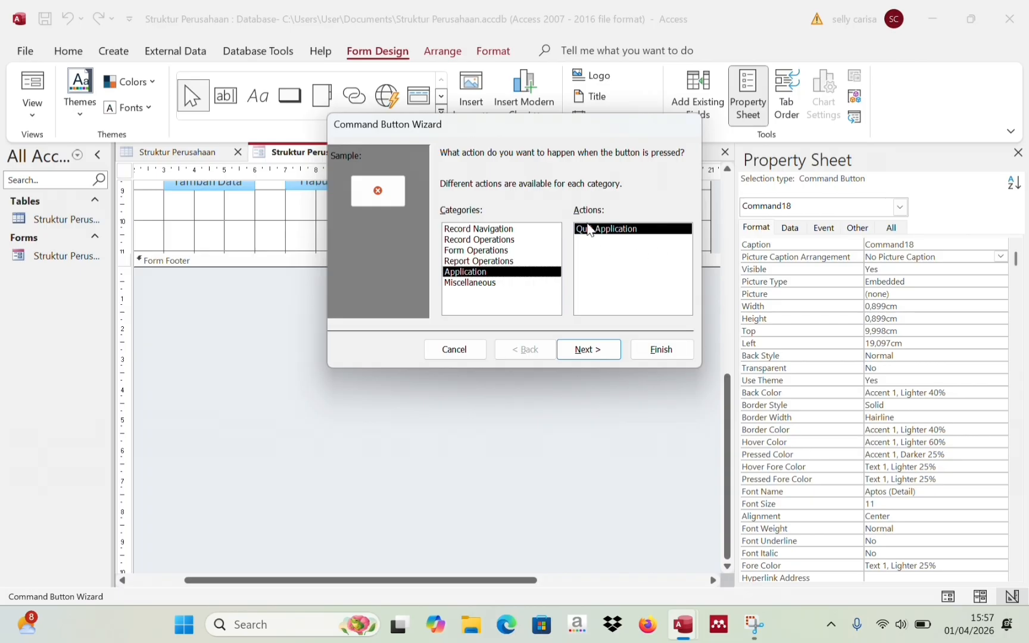
pyautogui.click(652, 356)
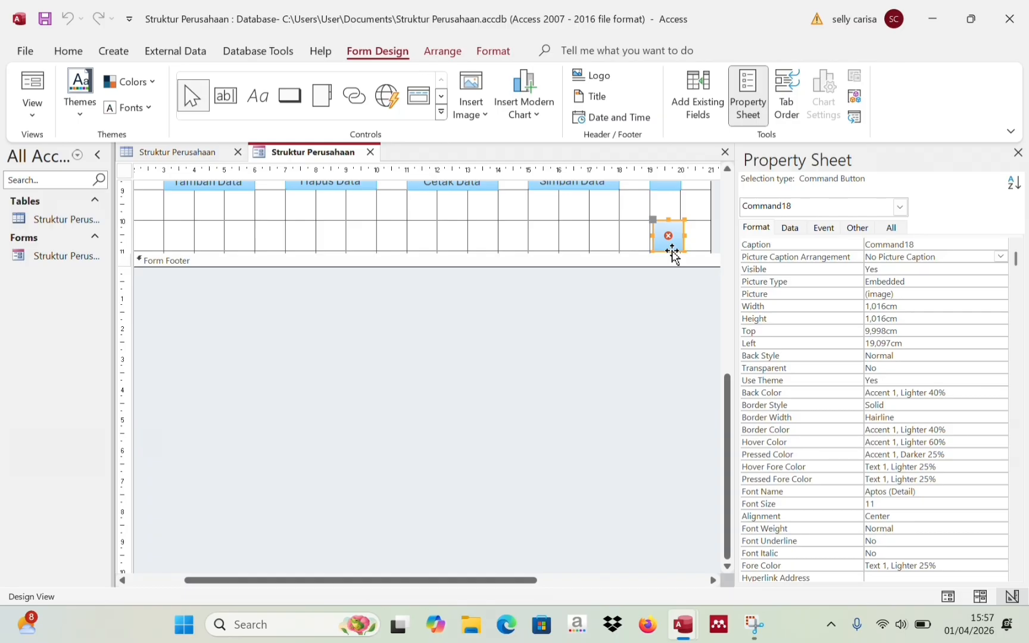
pyautogui.moveTo(673, 255); pyautogui.dragTo(700, 255)
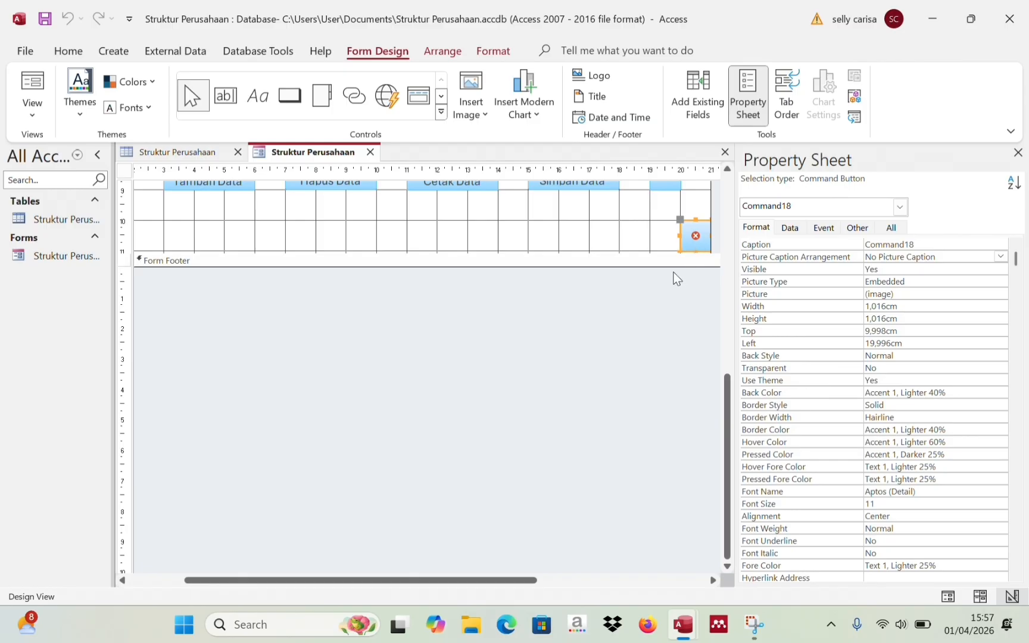
pyautogui.click(621, 344)
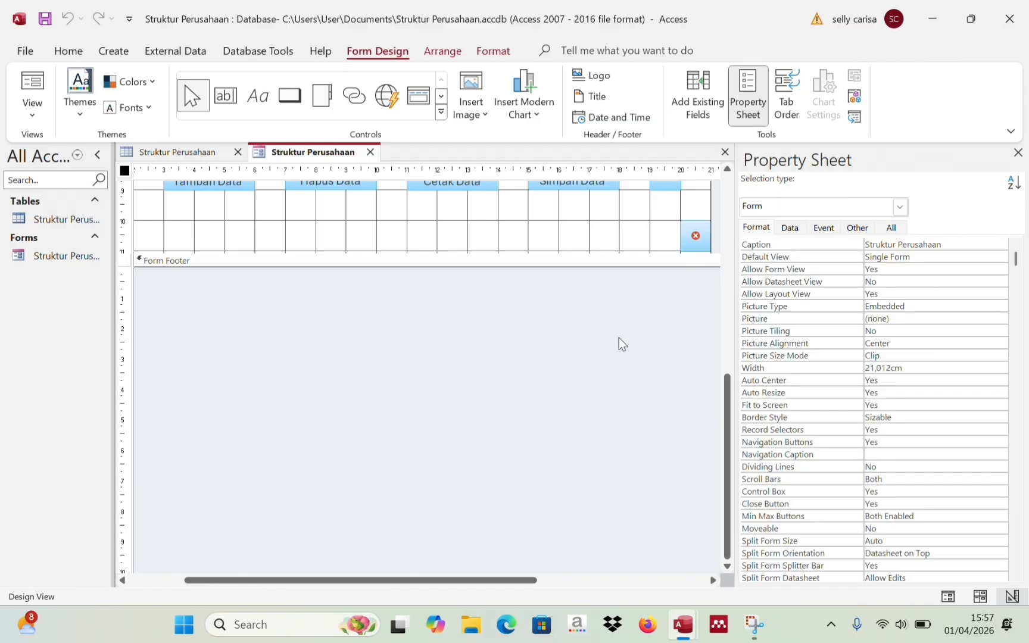
pyautogui.click(727, 233)
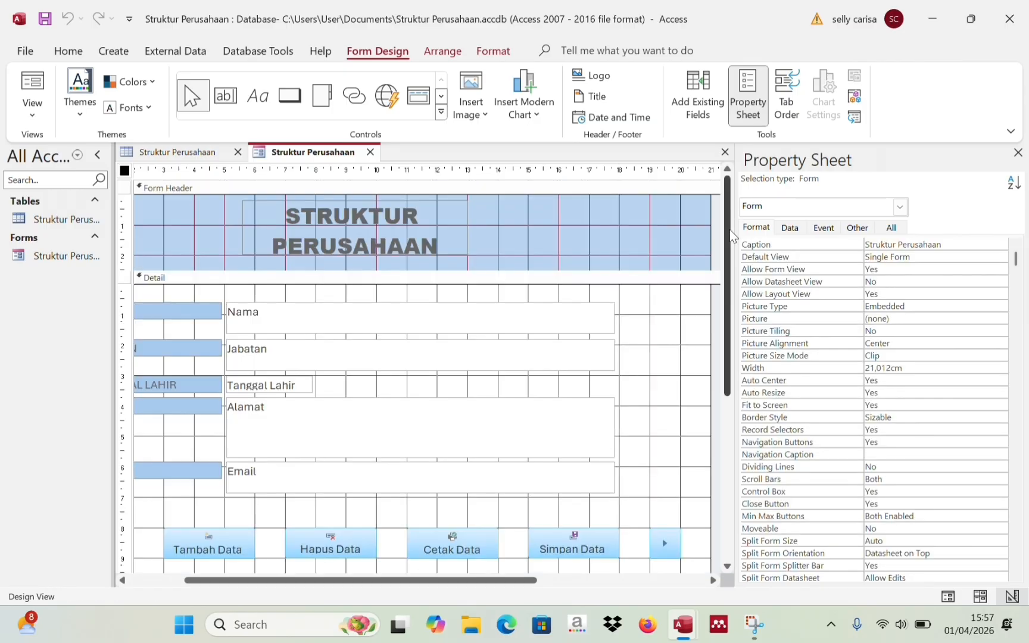
pyautogui.click(725, 465)
pyautogui.click(731, 333)
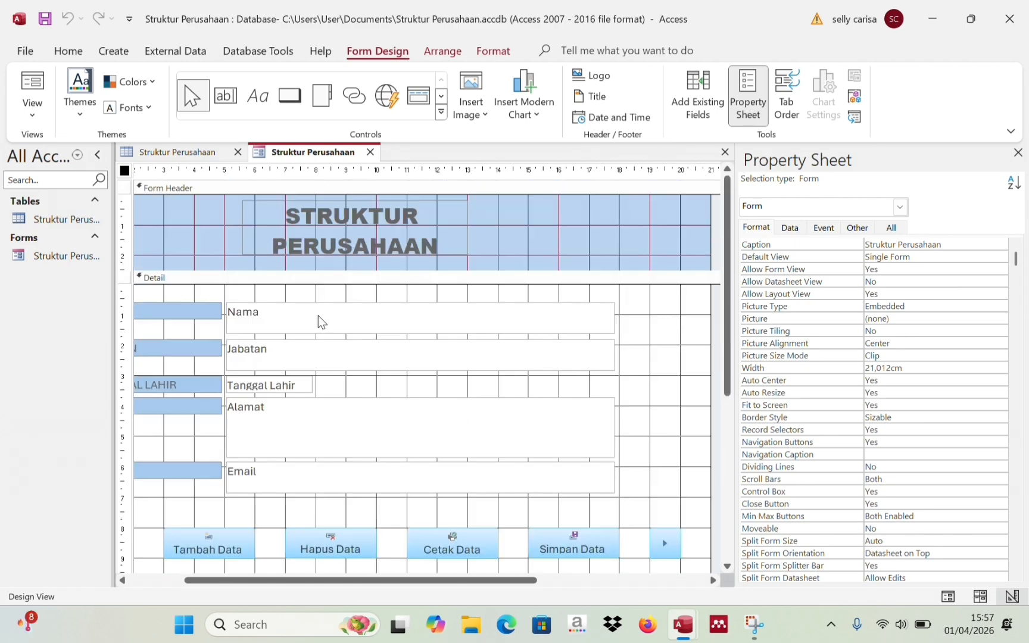
pyautogui.click(730, 493)
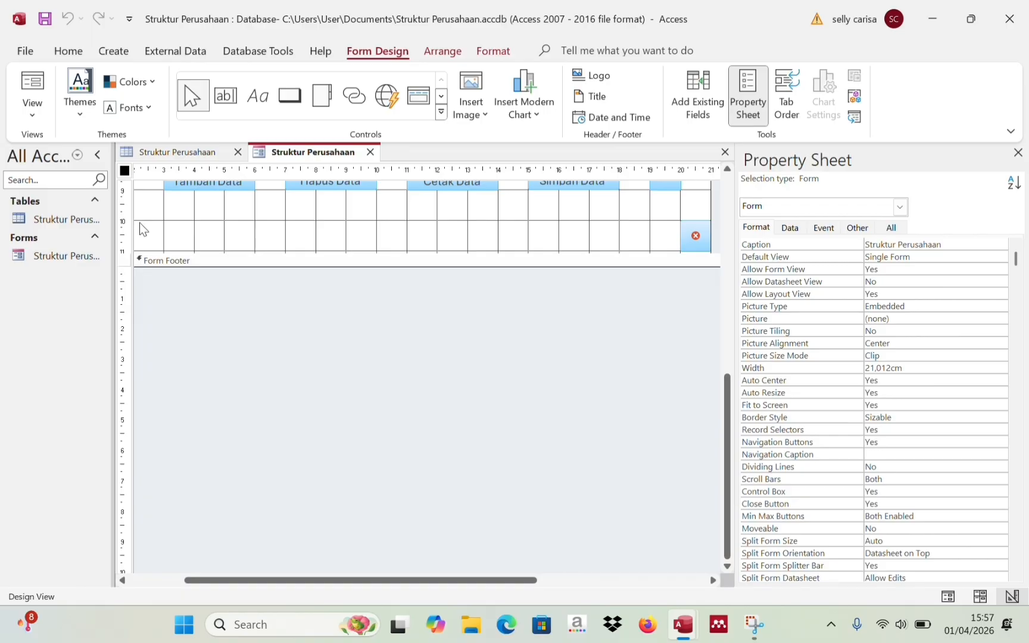
pyautogui.click(172, 581)
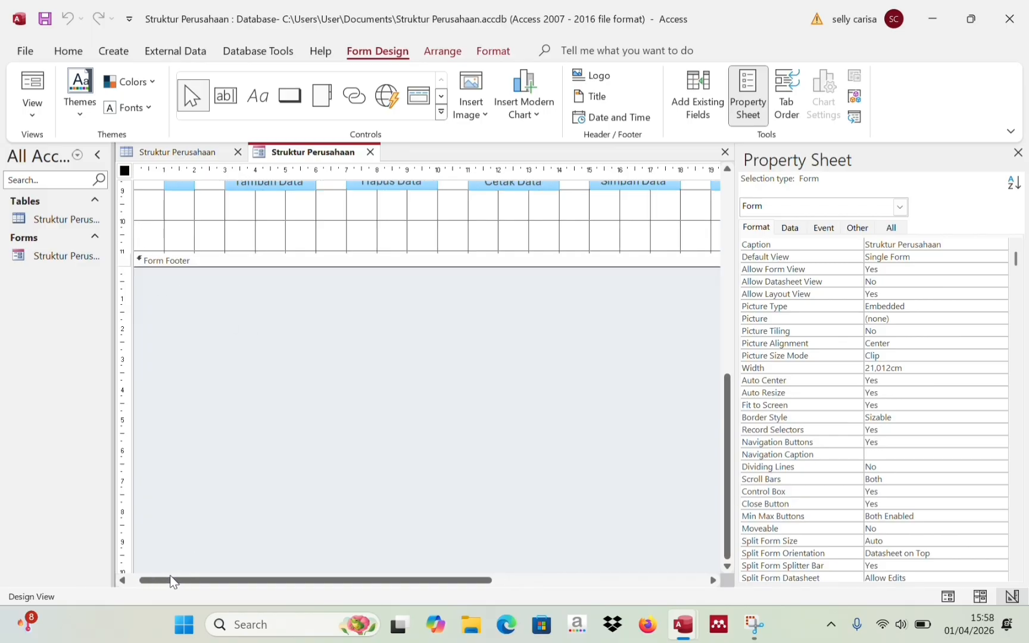
pyautogui.click(728, 360)
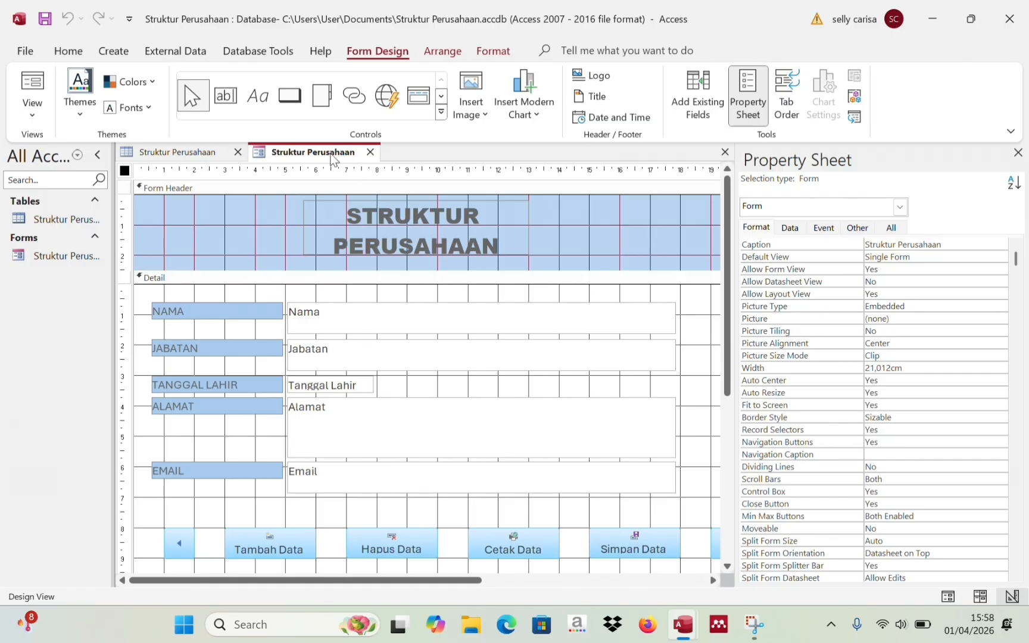
pyautogui.rightClick(298, 156)
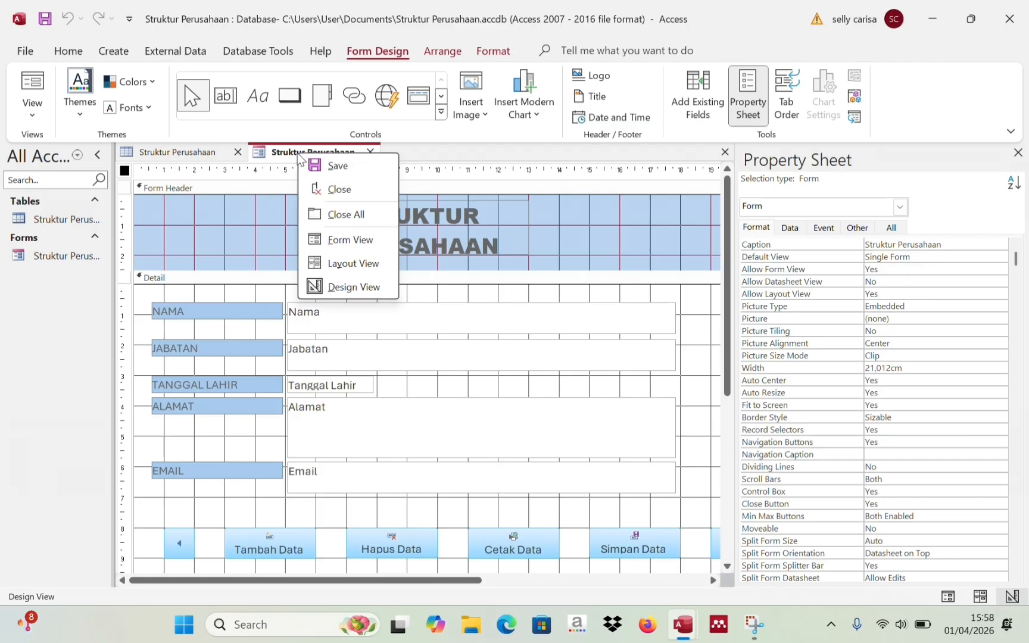
# - Save the STRUKTUR PERUSAHAAN form design, then close both the table and the form with Close All
pyautogui.click(346, 166)
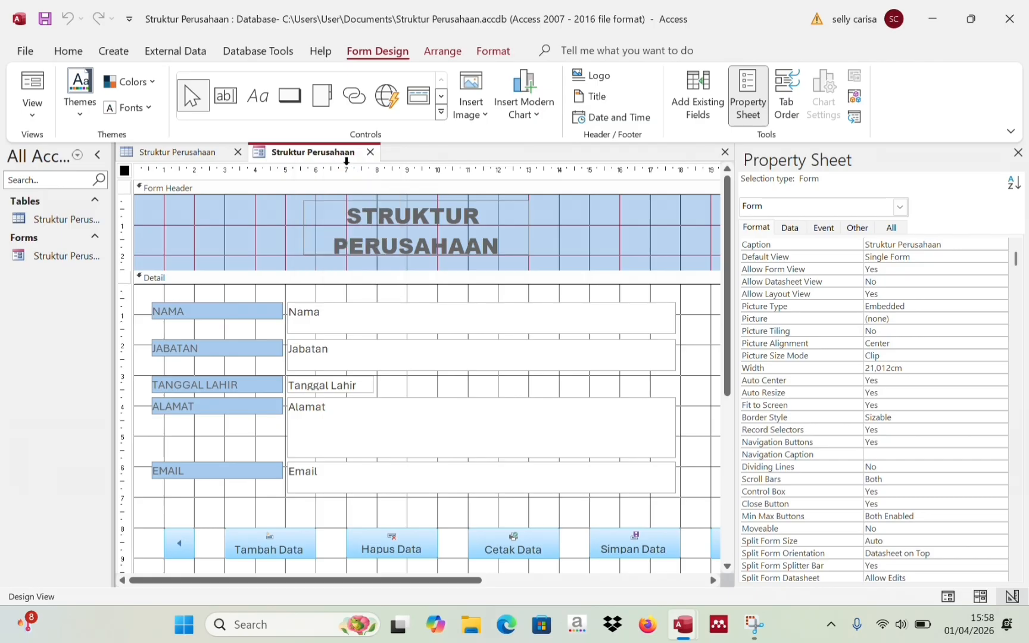
pyautogui.rightClick(314, 156)
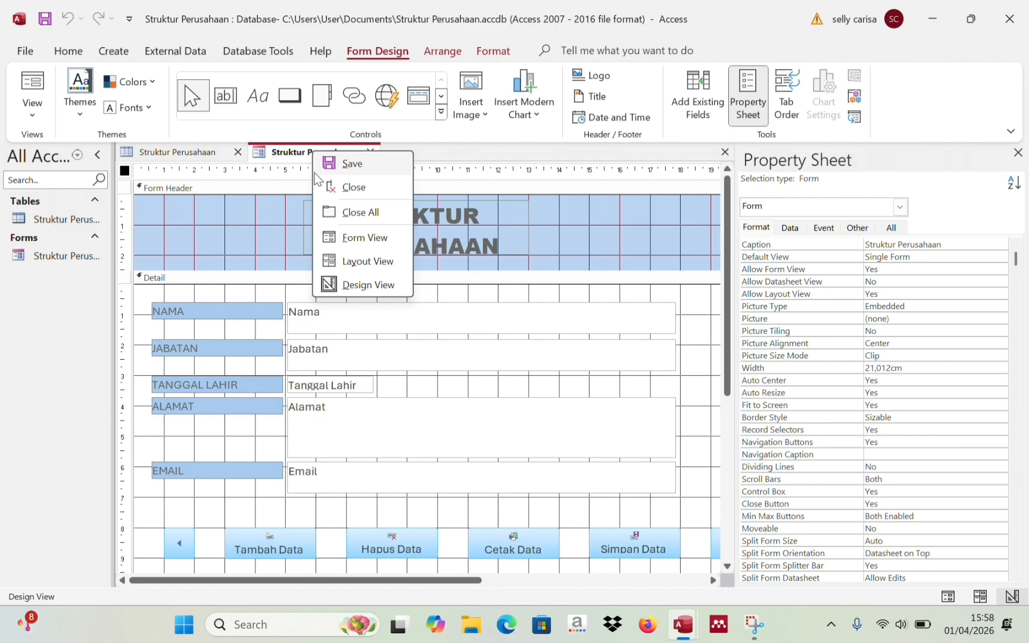
pyautogui.click(331, 219)
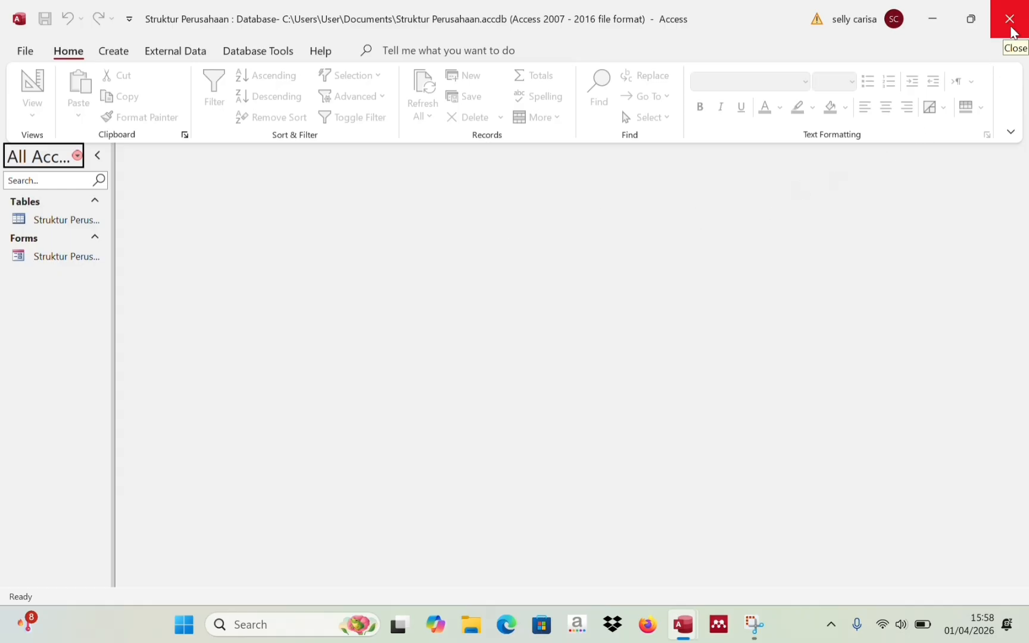
# - Close the database, reopen Struktur Perusahaan from File Explorer's Recent files and enable its content
pyautogui.click(1010, 30)
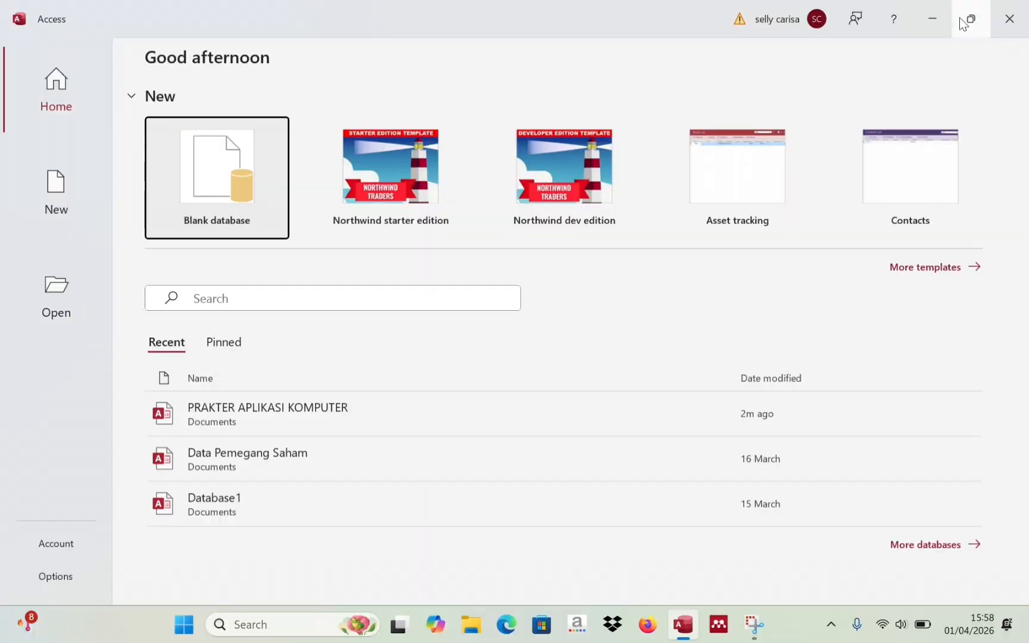
pyautogui.click(937, 15)
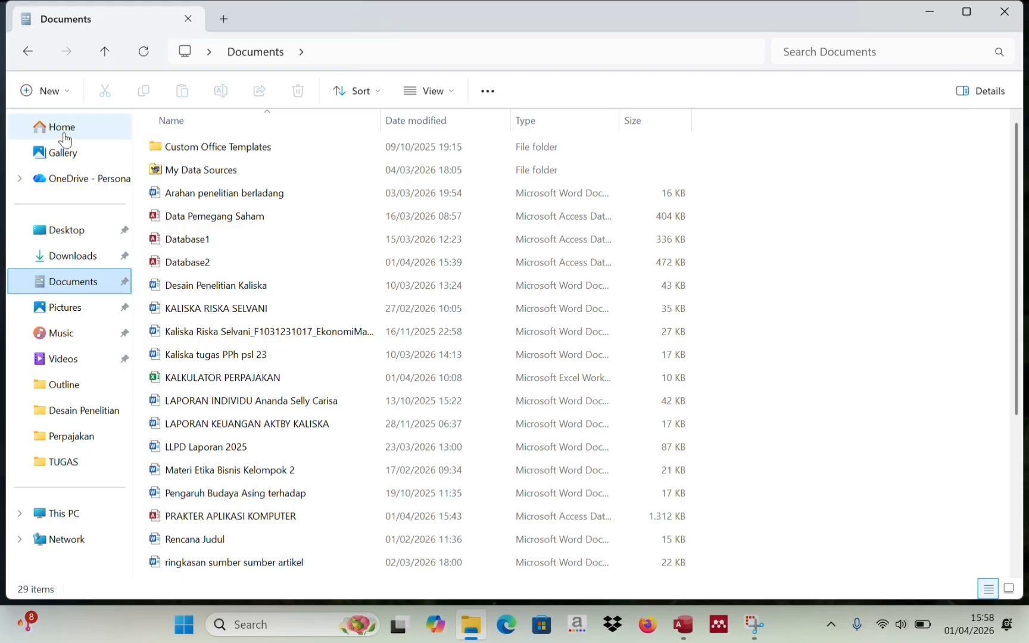
pyautogui.click(64, 134)
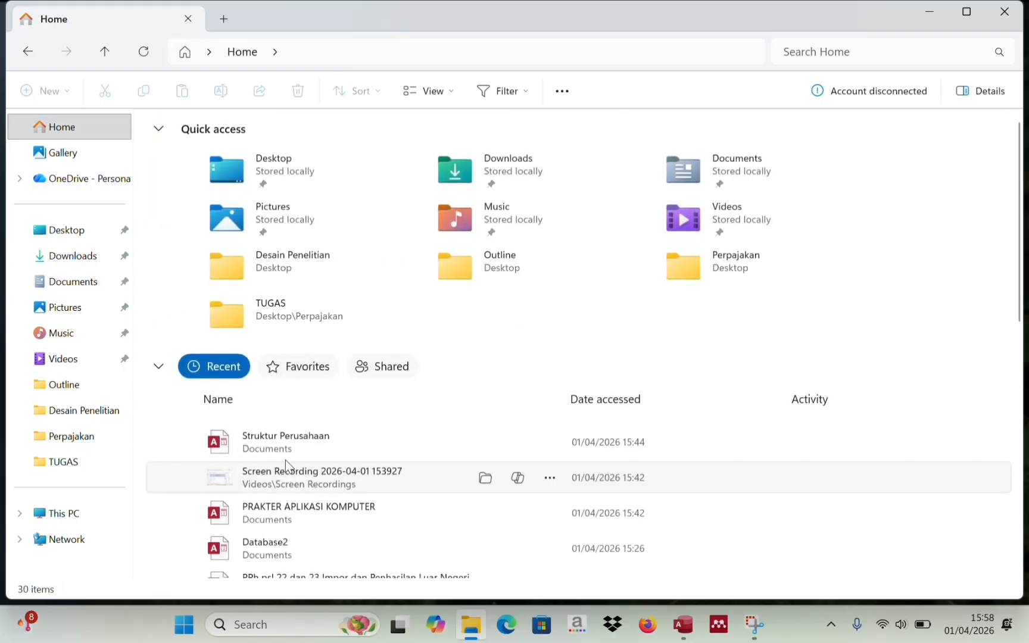
pyautogui.doubleClick(290, 450)
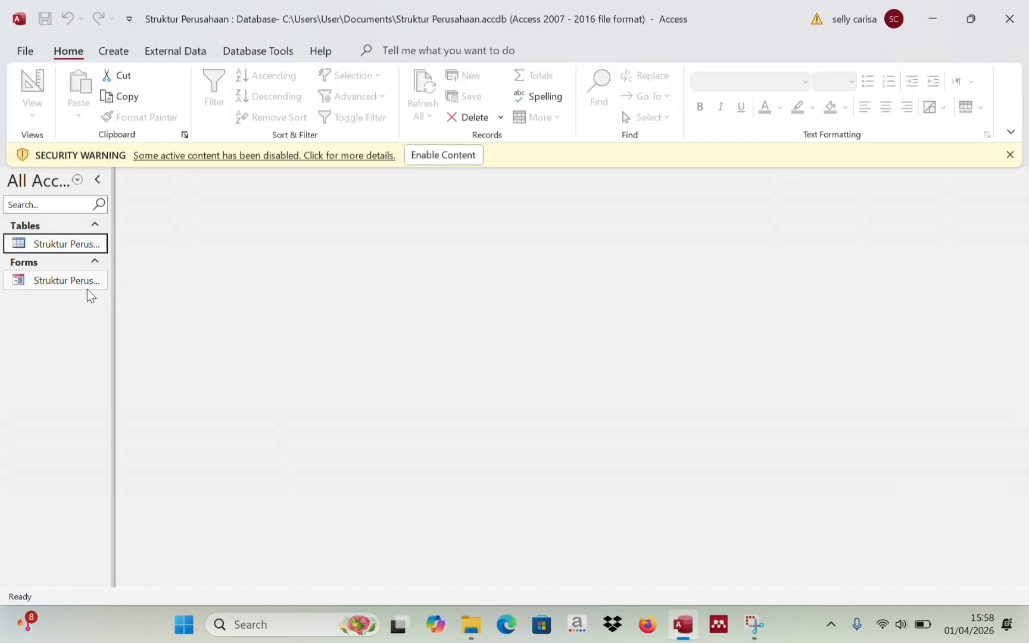
pyautogui.click(414, 157)
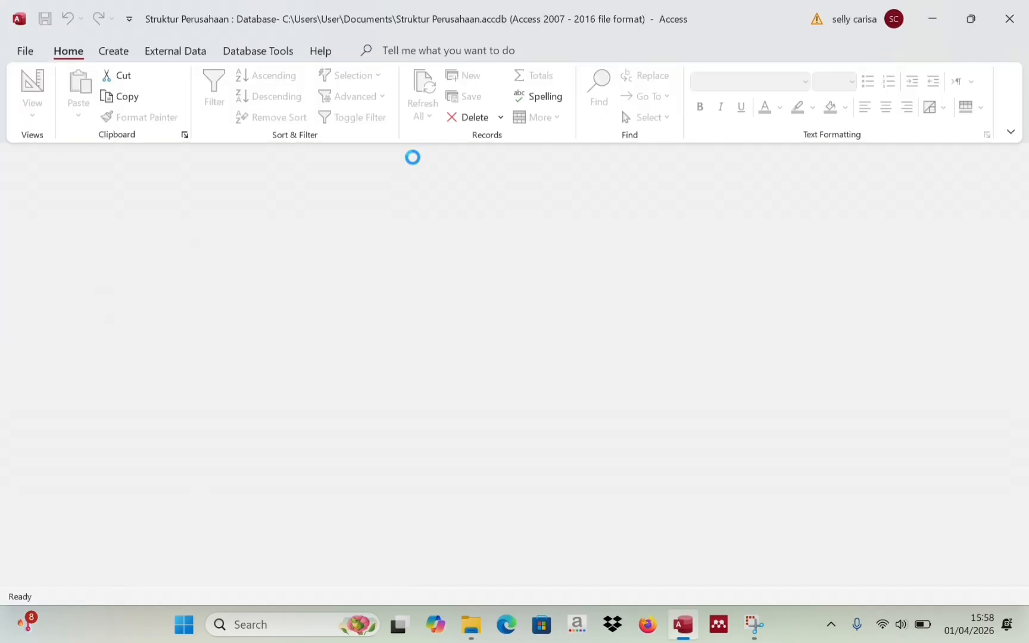
# - Open the Struktur Perusahaan form and enter the employee's name and the position Manajer
pyautogui.doubleClick(63, 255)
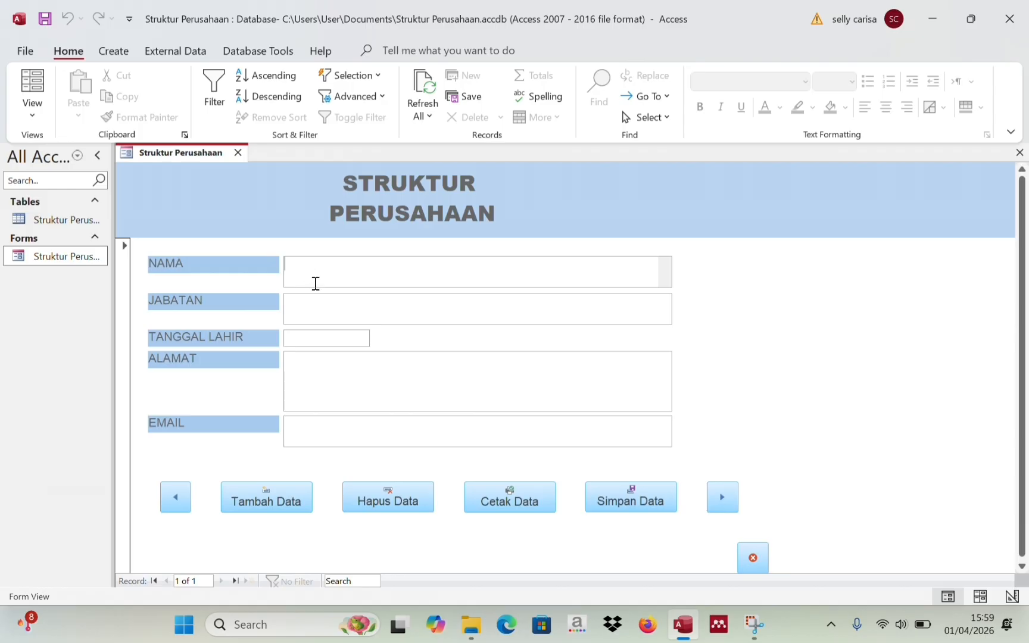
pyautogui.write('Nauli')
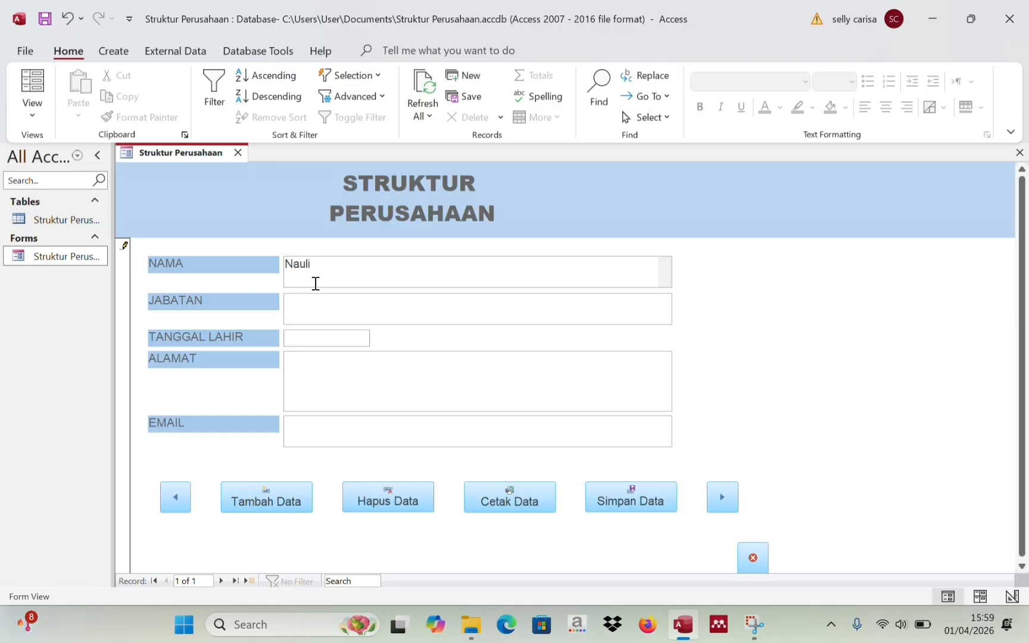
pyautogui.click(302, 301)
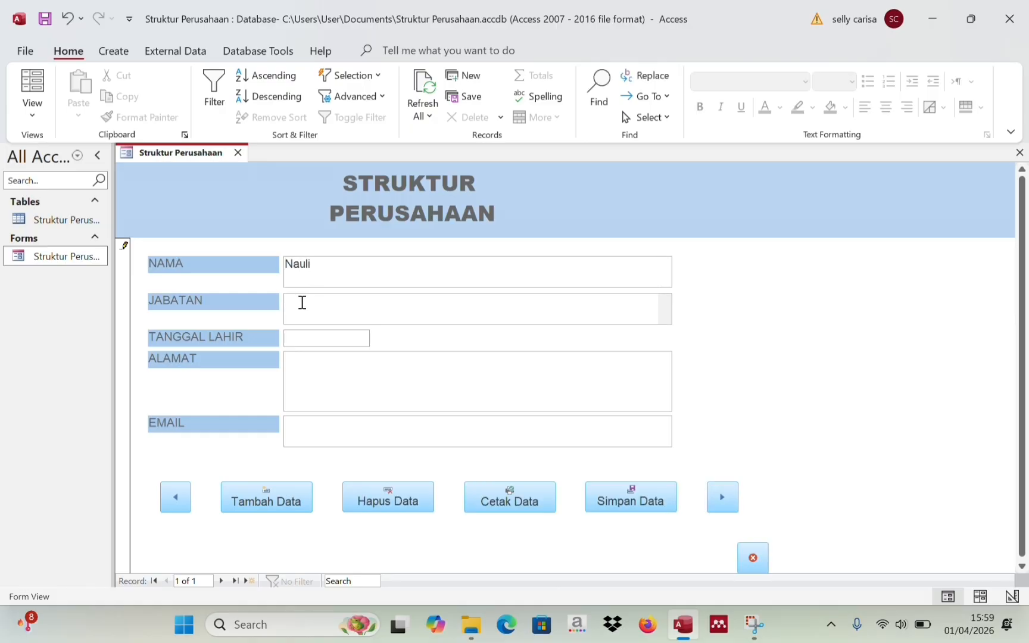
pyautogui.write('Manajer')
pyautogui.click(299, 338)
pyautogui.click(377, 337)
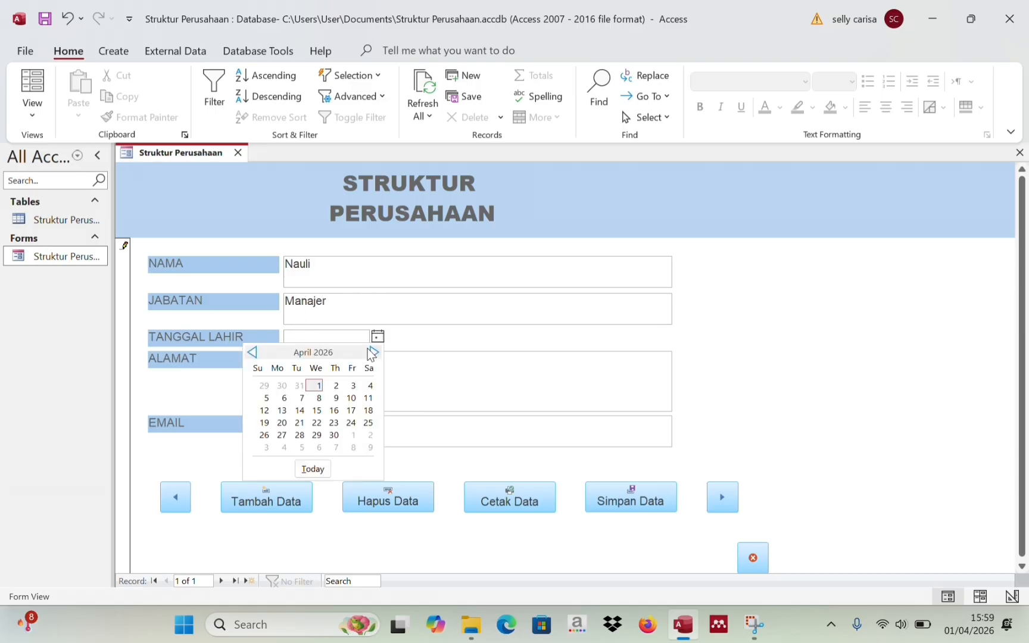
pyautogui.click(332, 410)
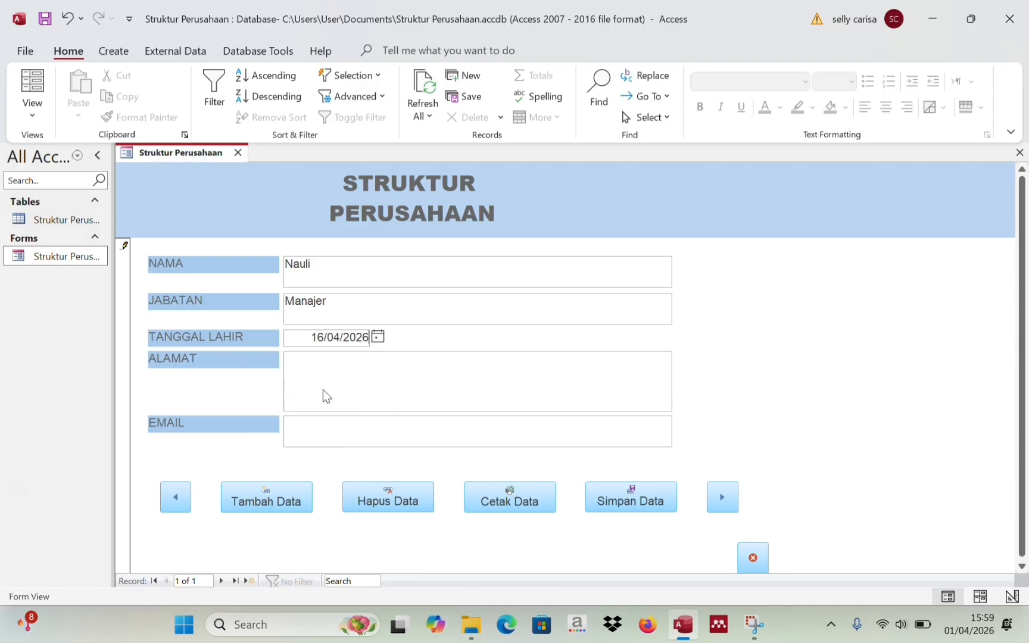
pyautogui.doubleClick(368, 337)
pyautogui.press('BackSpace')
pyautogui.write('2004')
# - Fill in the employee's street address in ALAMAT and e-mail address in EMAIL
pyautogui.click(322, 372)
pyautogui.press('capslock')
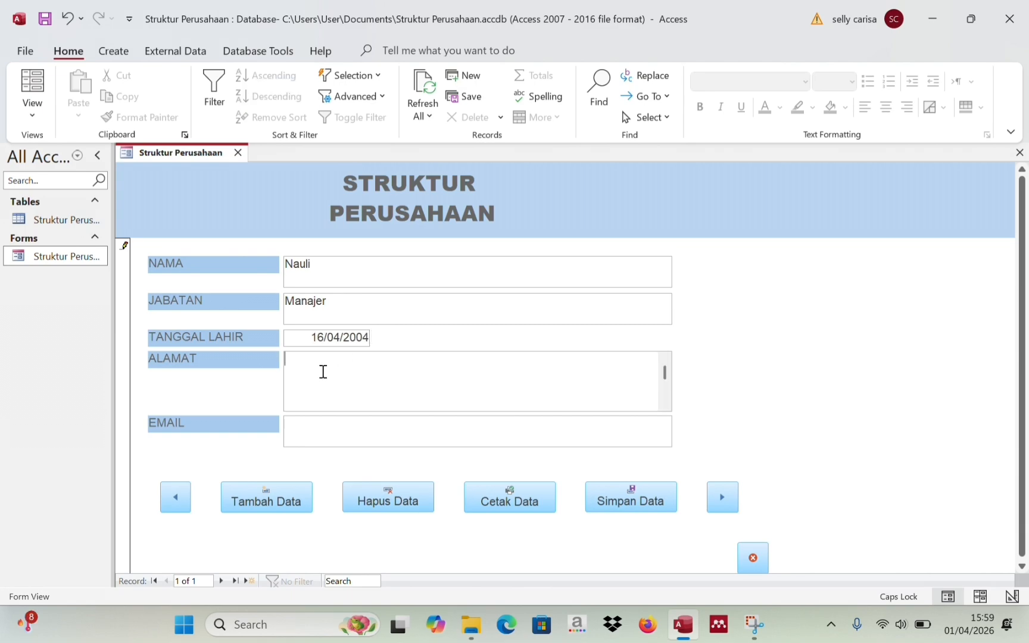
pyautogui.write('jL.sungai Kapuas')
pyautogui.click(331, 432)
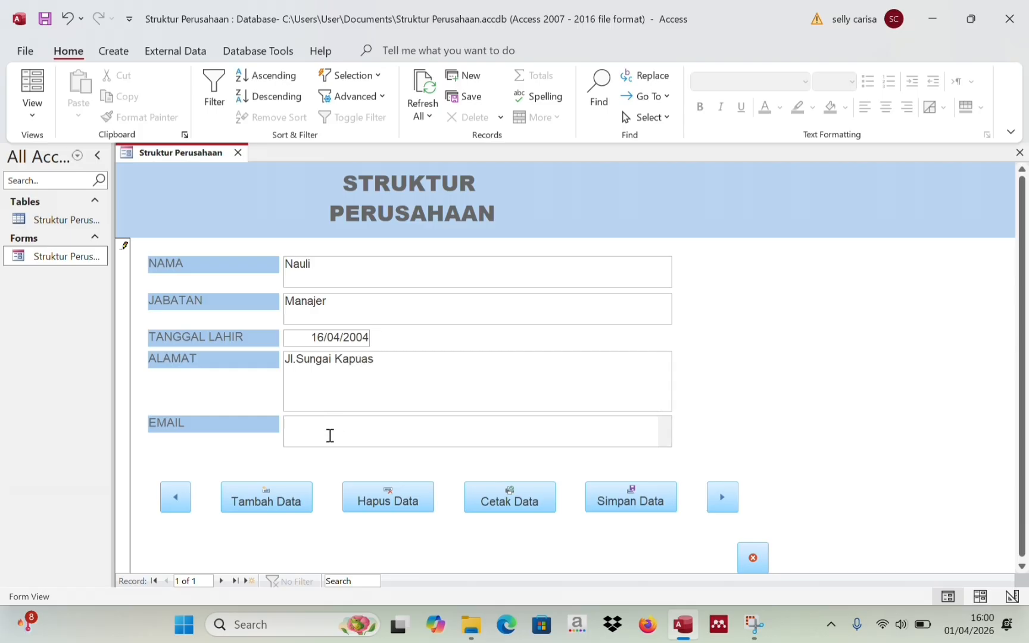
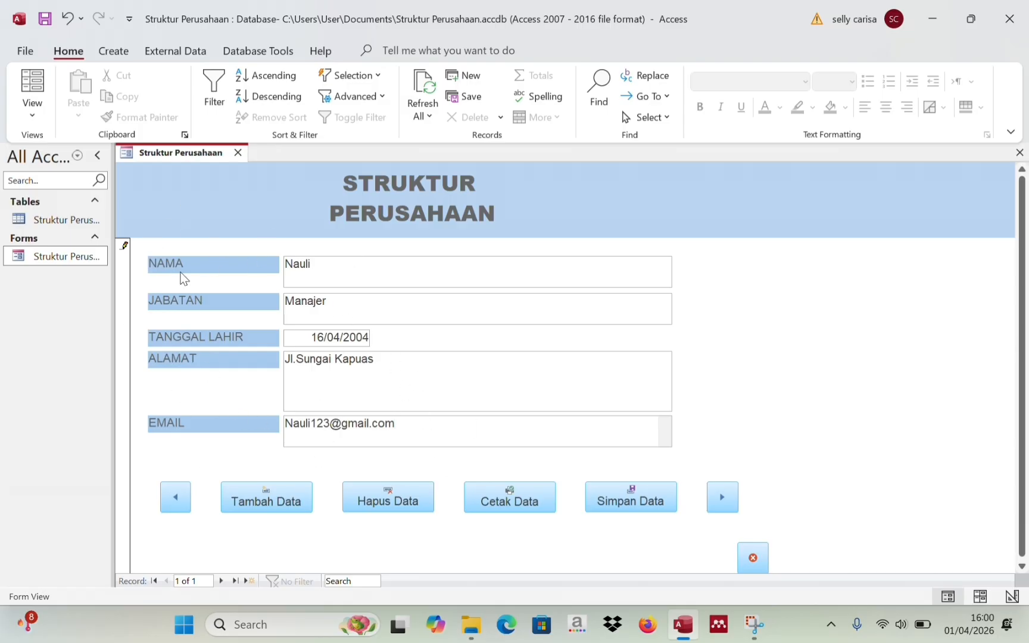
# - Start a new record with Tambah Data and enter the second employee's name and position
pyautogui.click(258, 507)
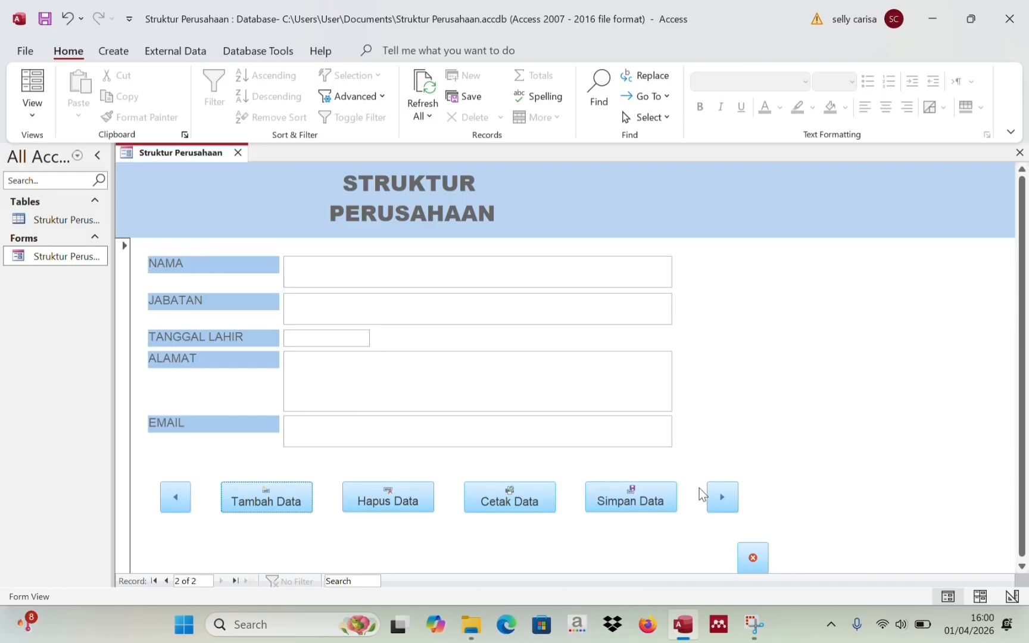
pyautogui.click(179, 490)
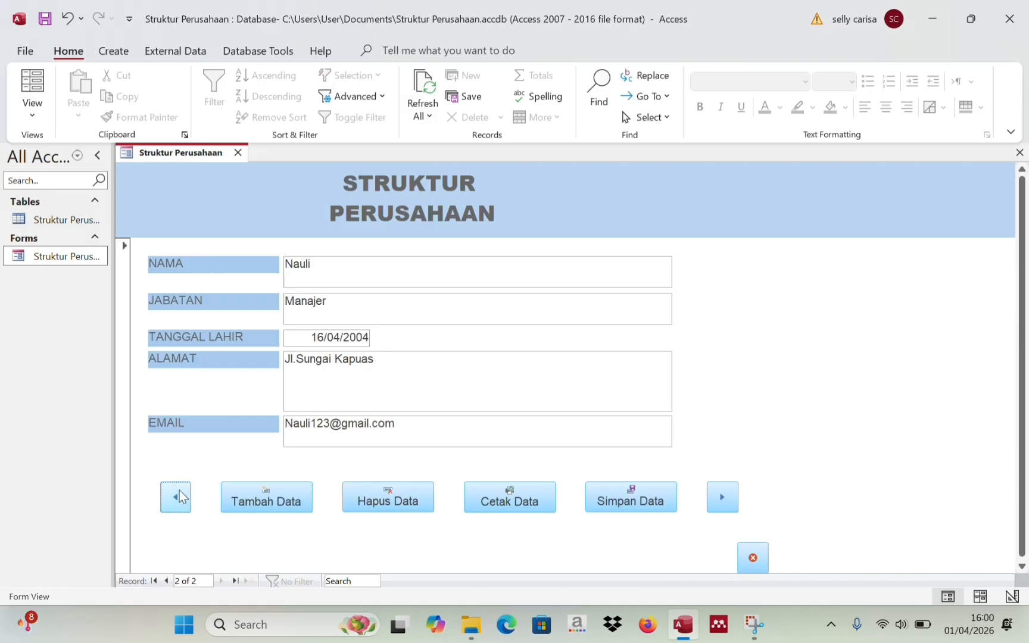
pyautogui.click(289, 499)
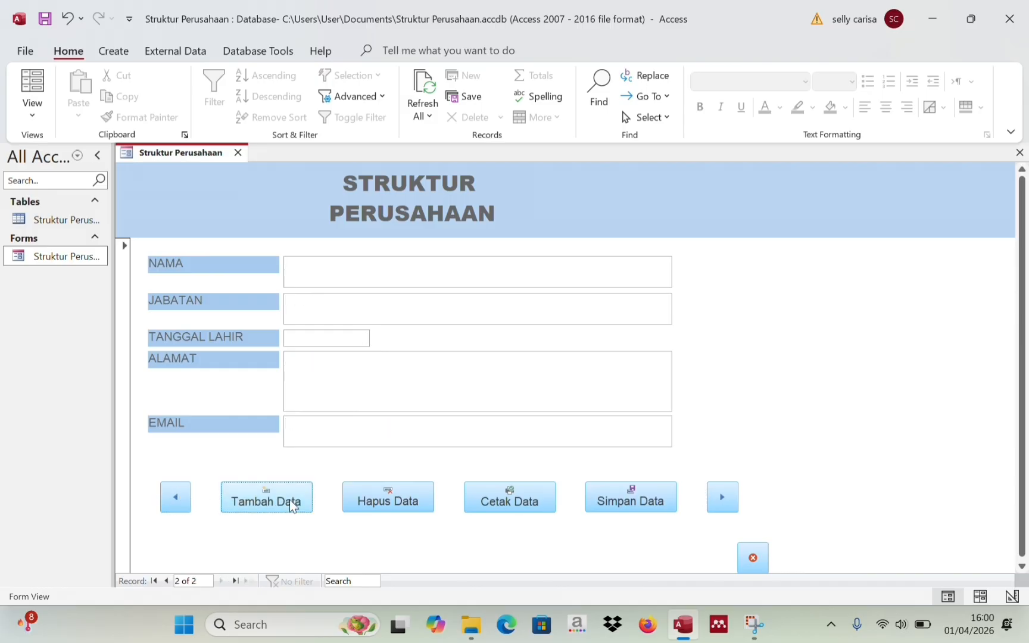
pyautogui.click(308, 280)
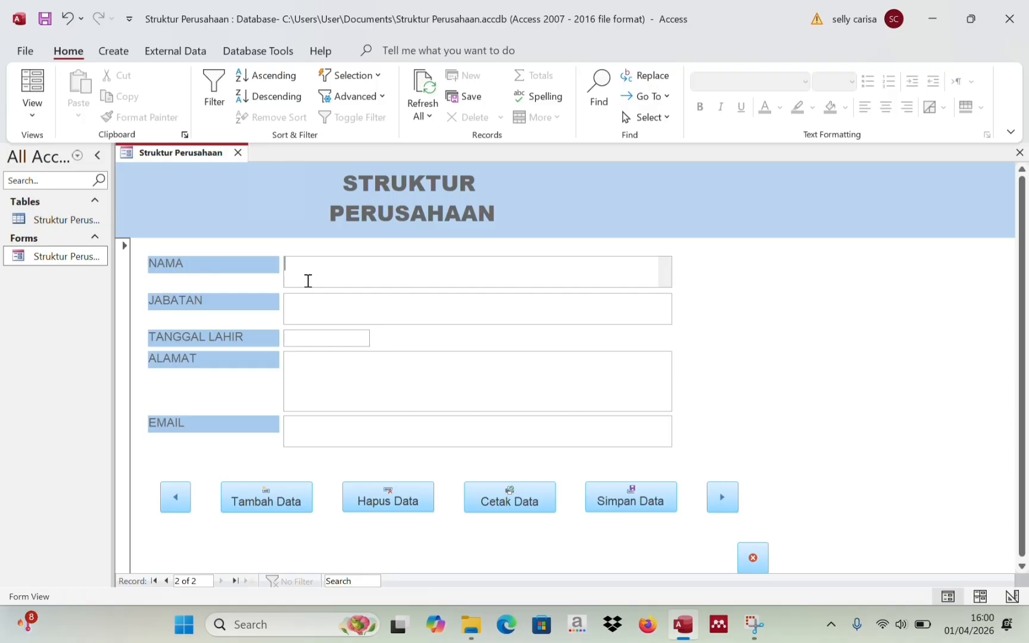
pyautogui.write('Jelisia')
pyautogui.click(301, 312)
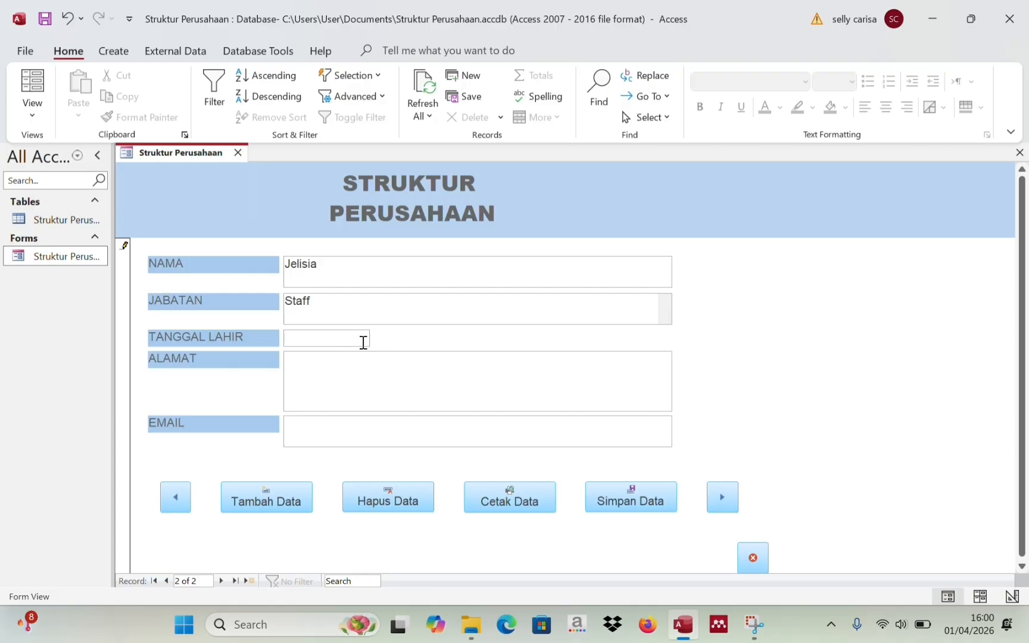
# - Set the birth date to 09/02/2005 by picking 9 February and changing the year to 2005
pyautogui.click(299, 338)
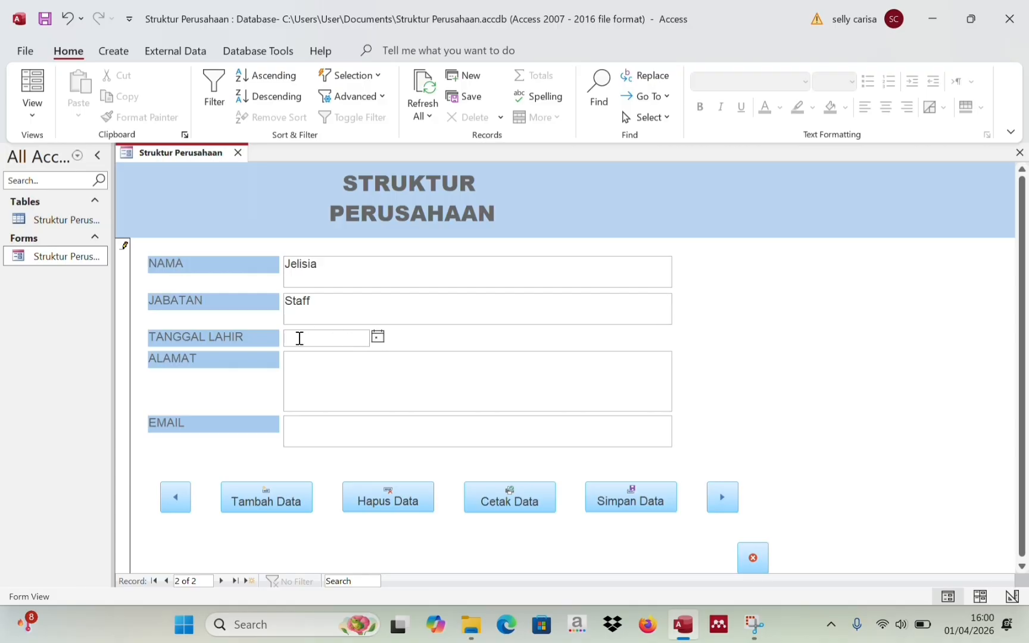
pyautogui.click(377, 338)
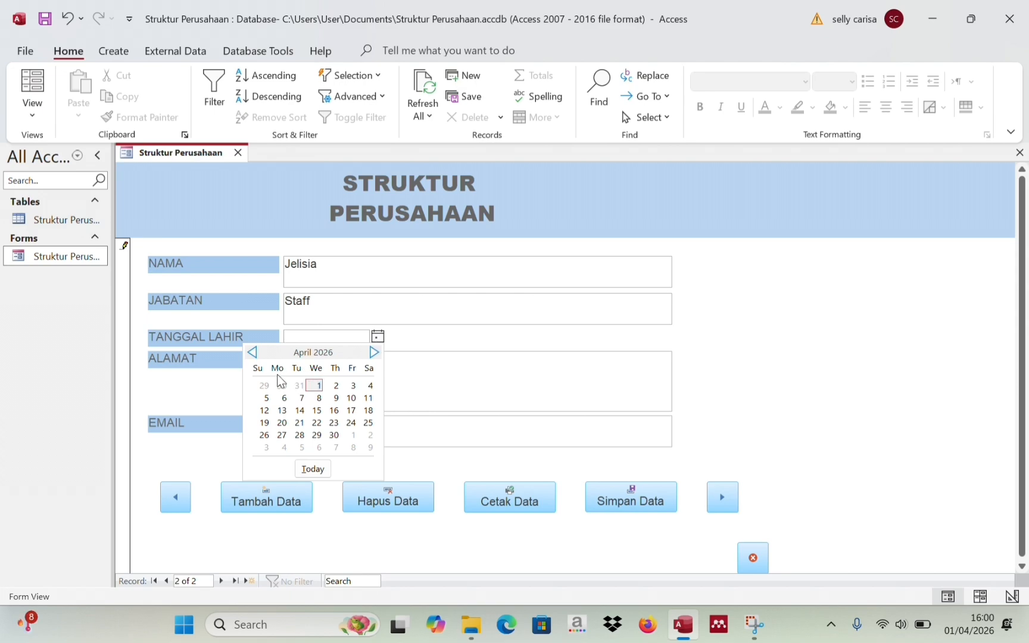
pyautogui.click(252, 353)
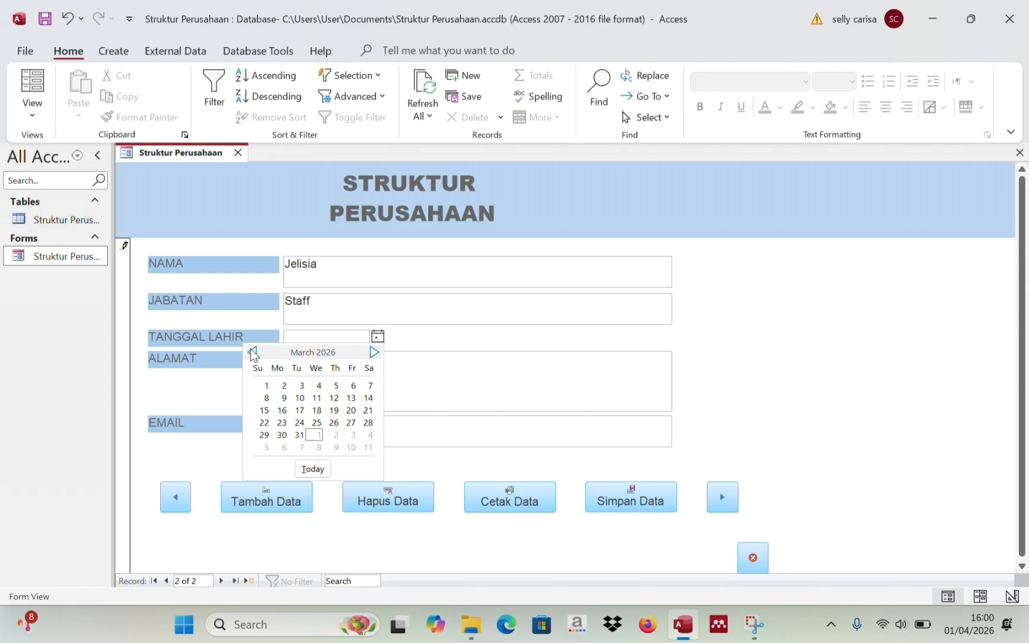
pyautogui.click(252, 353)
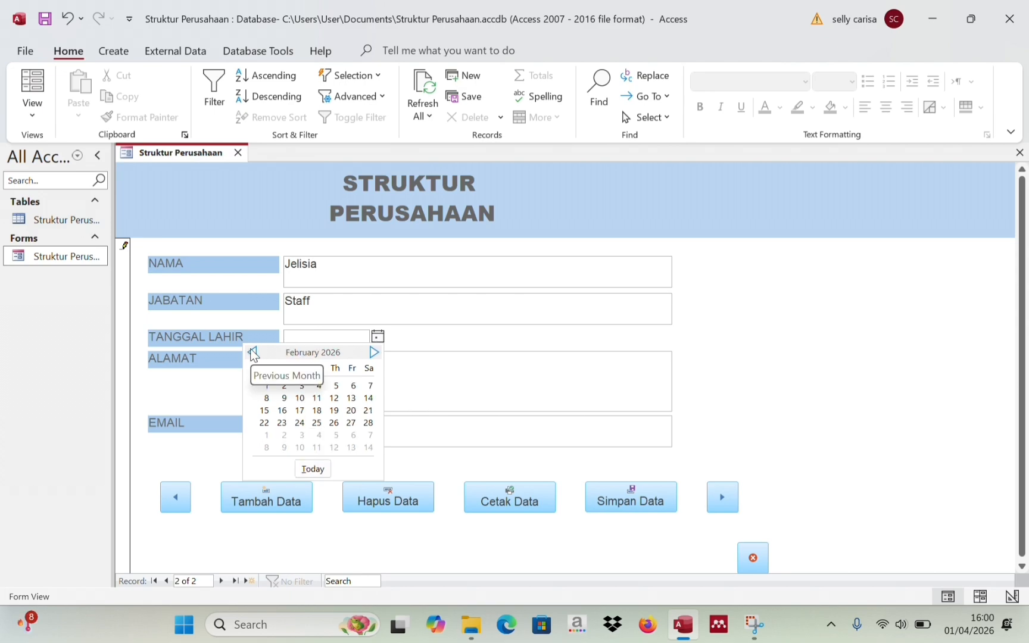
pyautogui.click(285, 399)
pyautogui.doubleClick(365, 338)
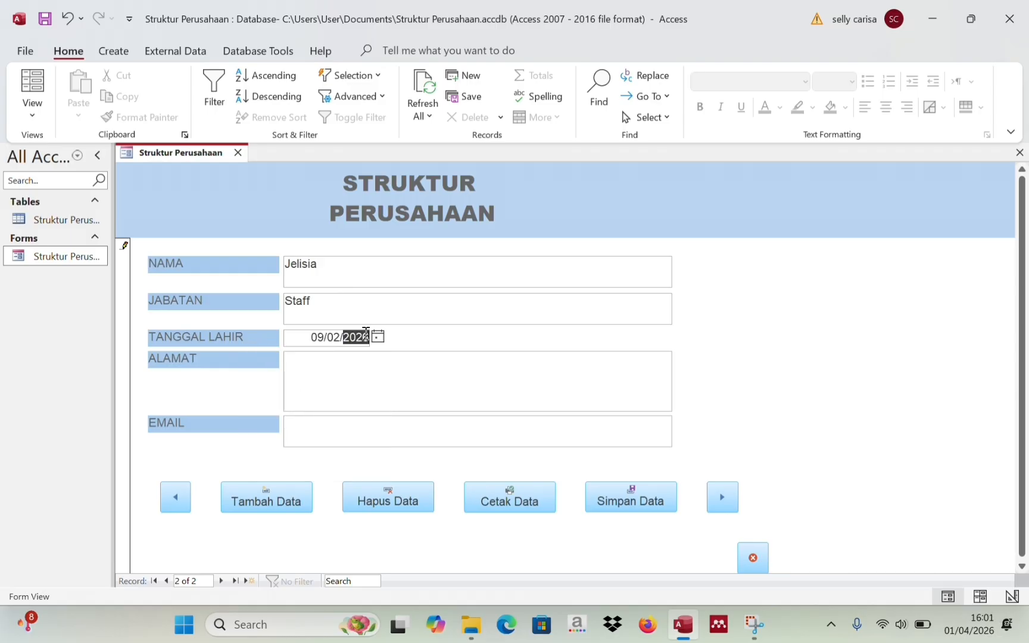
pyautogui.write('2005')
# - Enter the second employee's street address in ALAMAT and e-mail address in EMAIL
pyautogui.click(339, 360)
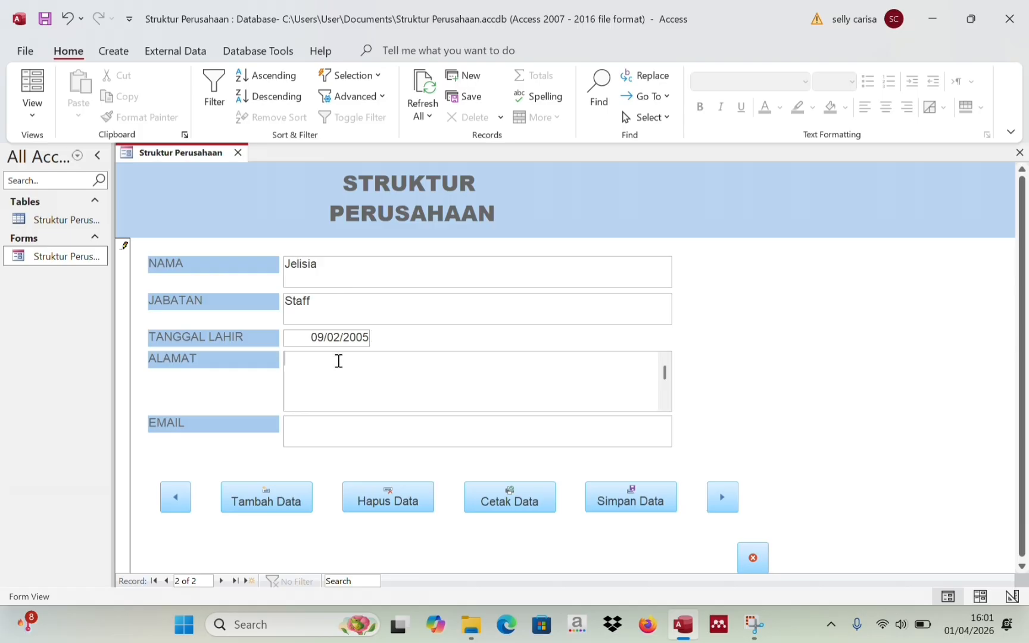
pyautogui.write('Jl. ')
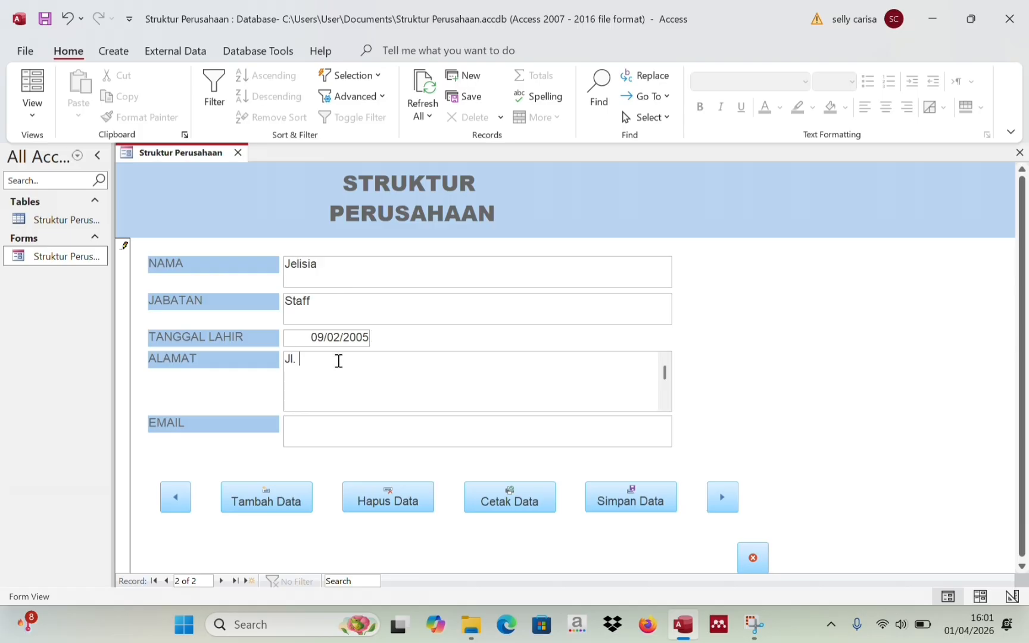
pyautogui.write('Bunga Mekar Sen')
pyautogui.press('BackSpace')
pyautogui.write('gar')
pyautogui.click(321, 421)
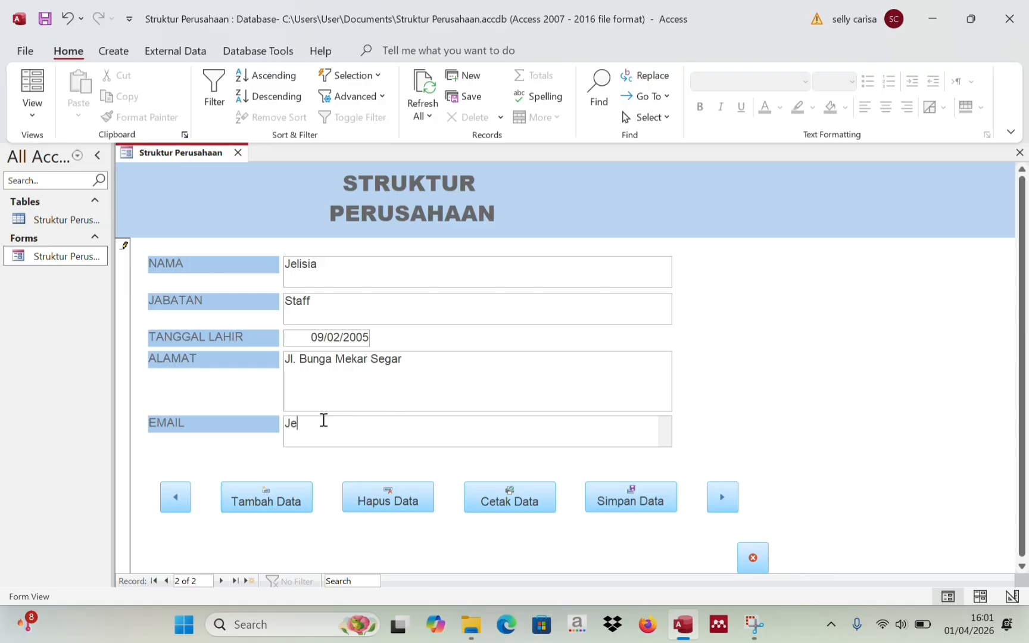
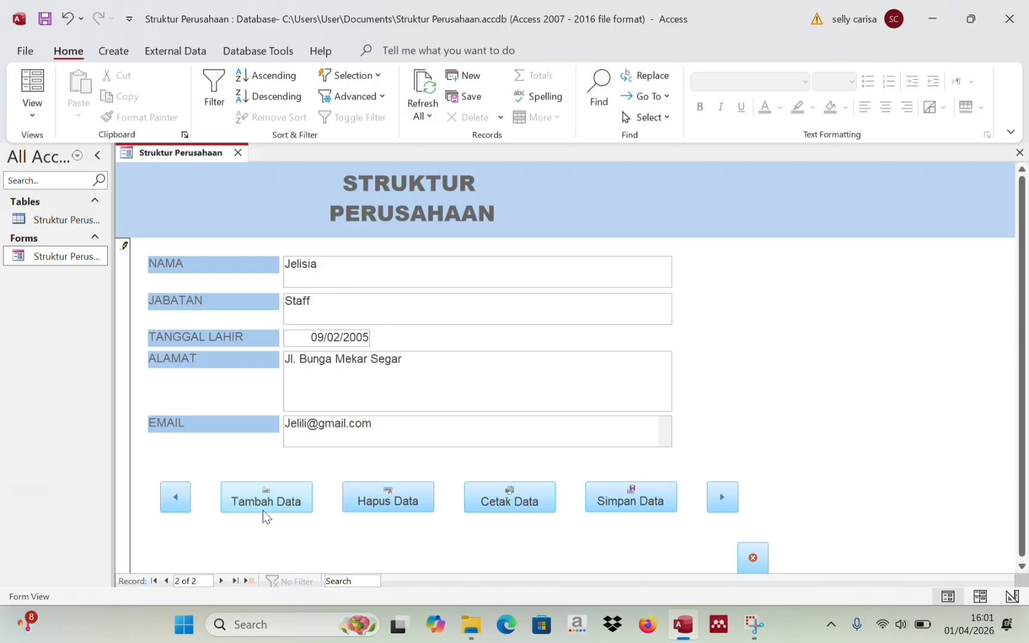
# - Navigate back through the records to the first employee's record, record 1 of 2
pyautogui.click(713, 497)
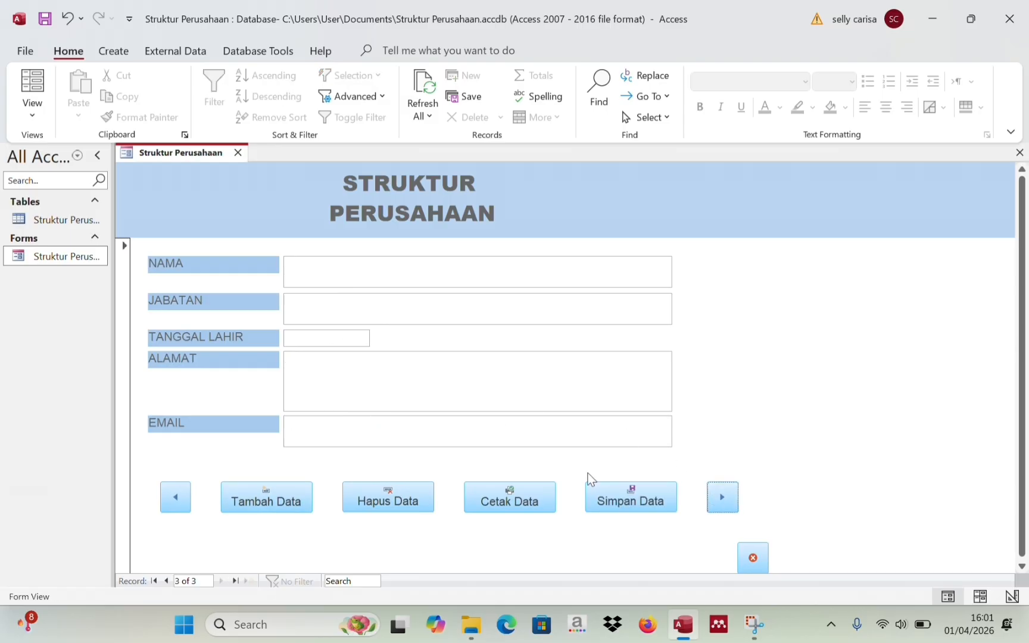
pyautogui.click(178, 502)
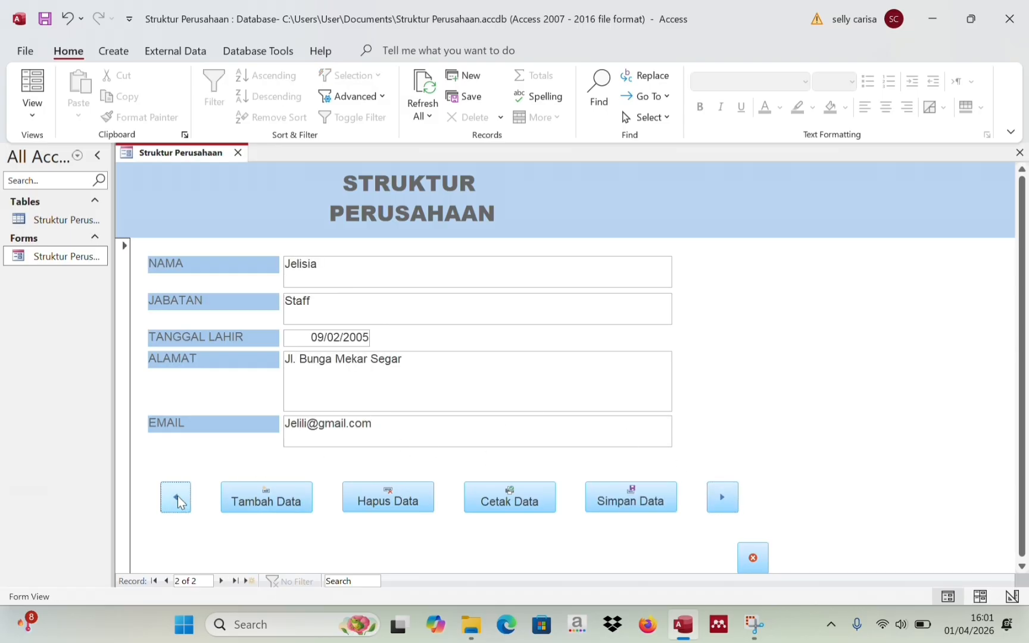
pyautogui.click(177, 502)
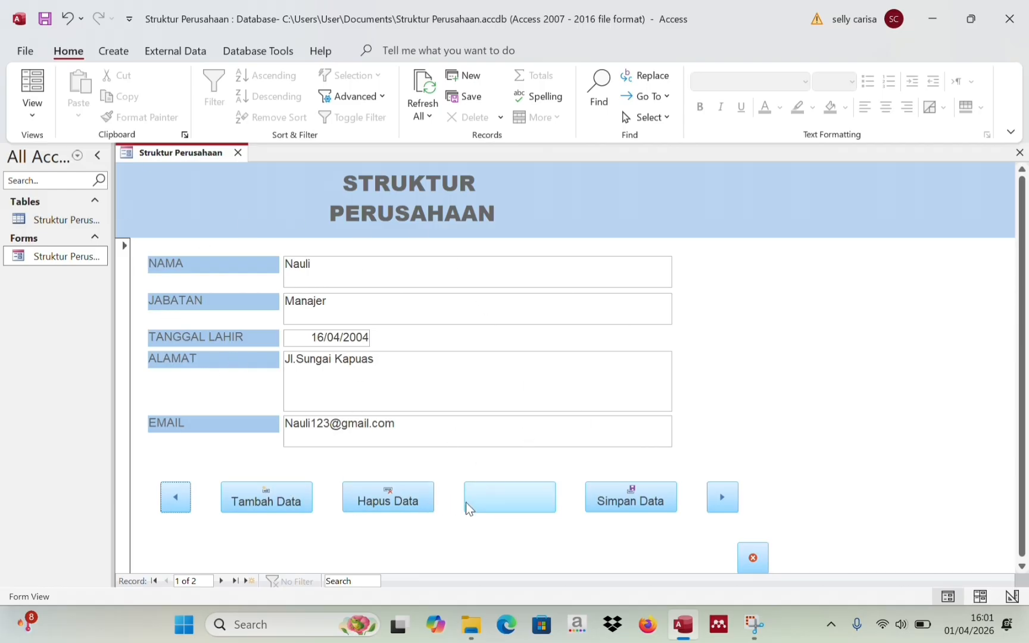
# - Start a print with Cetak Data, cancel it, and save the record with Simpan Data
pyautogui.click(494, 503)
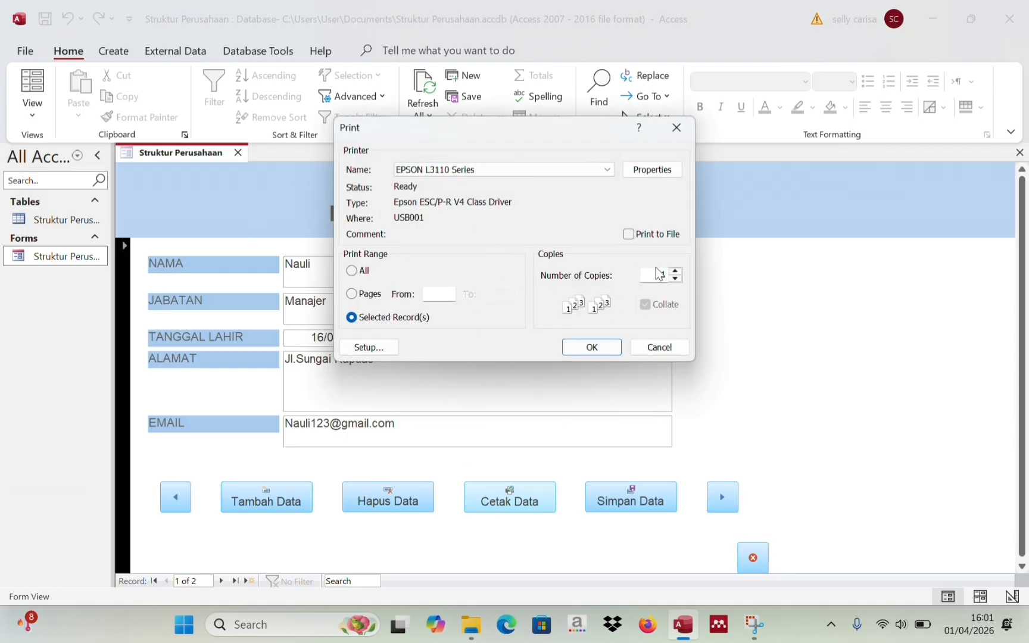
pyautogui.click(658, 348)
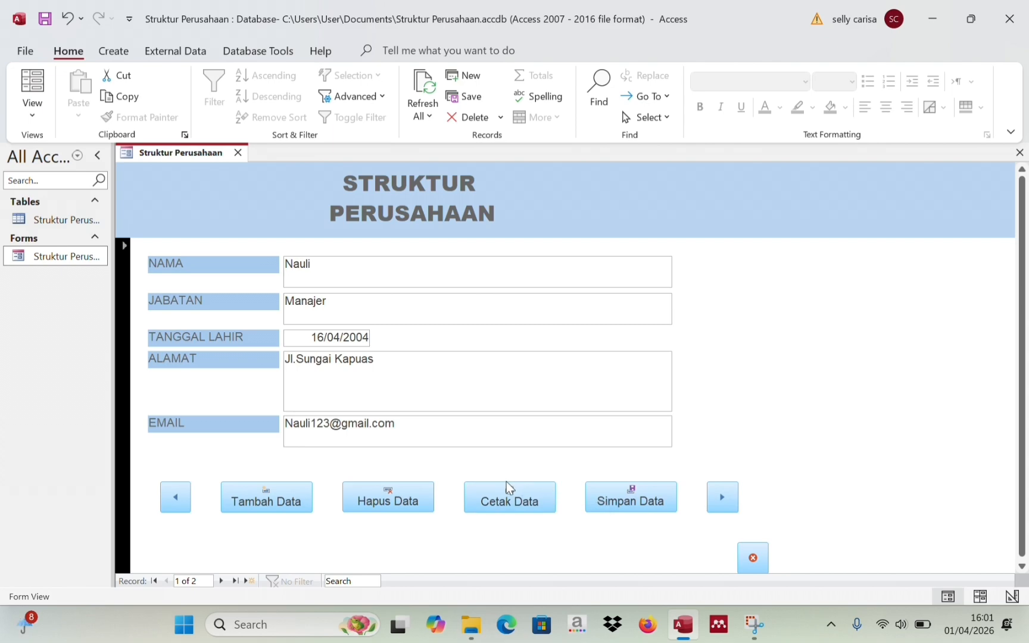
pyautogui.click(632, 484)
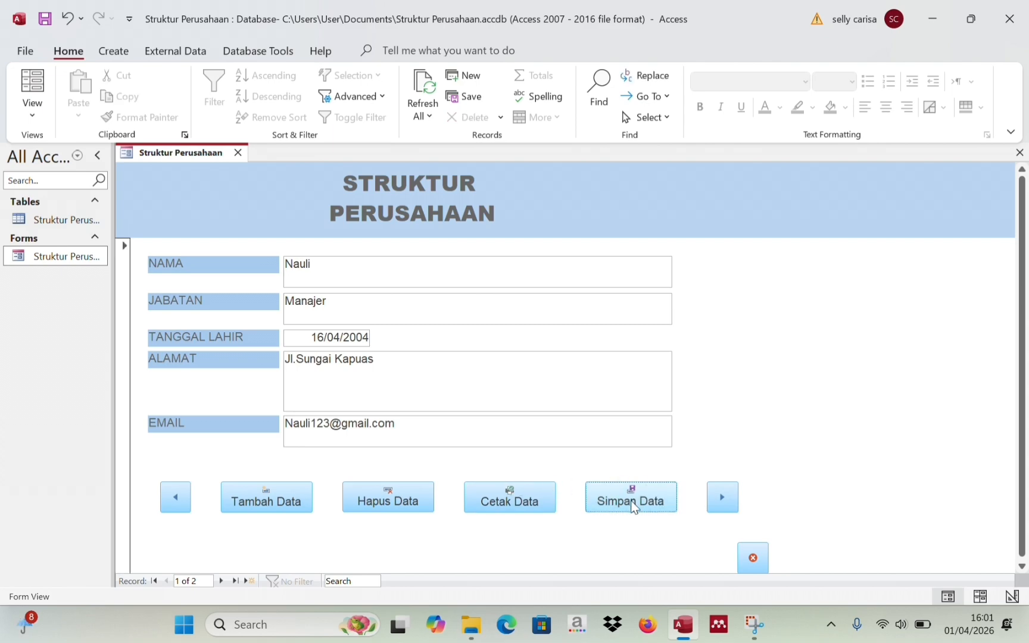
pyautogui.click(625, 503)
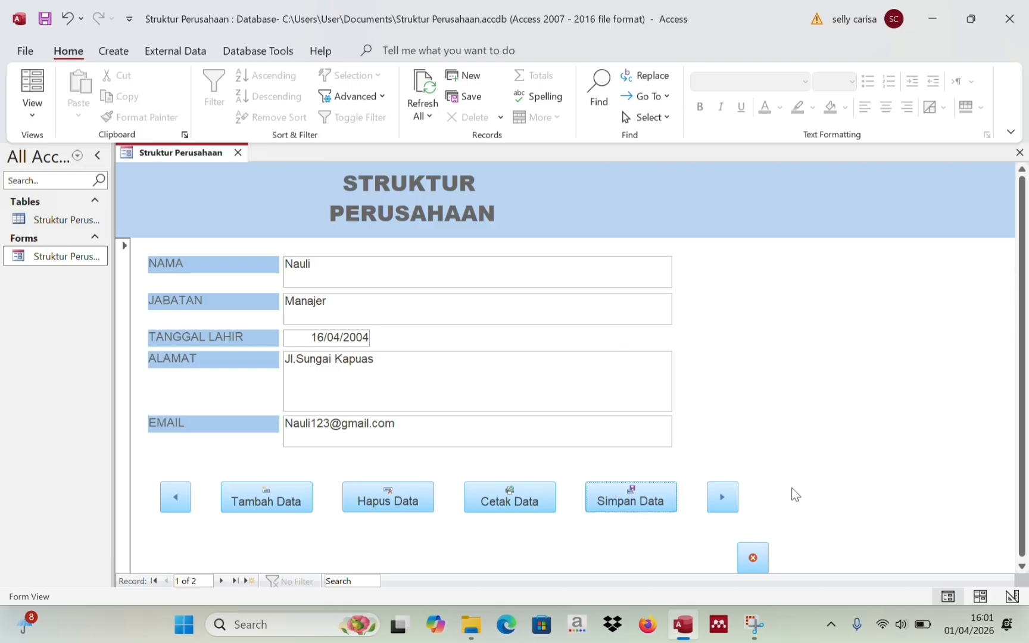
# - Exit Access from the form's close button and close the File Explorer window
pyautogui.click(751, 555)
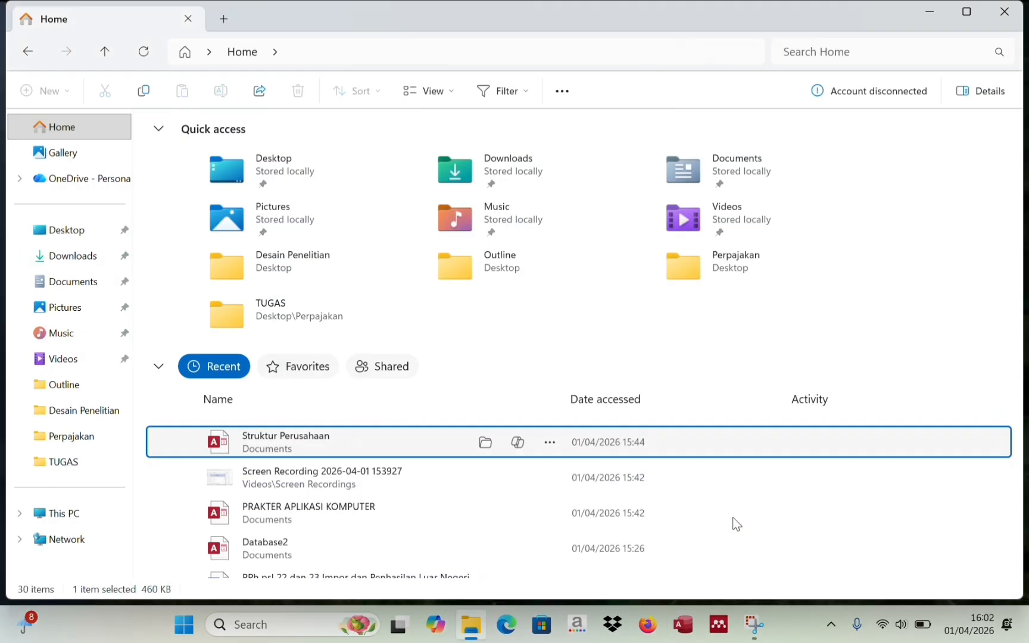
pyautogui.click(1005, 11)
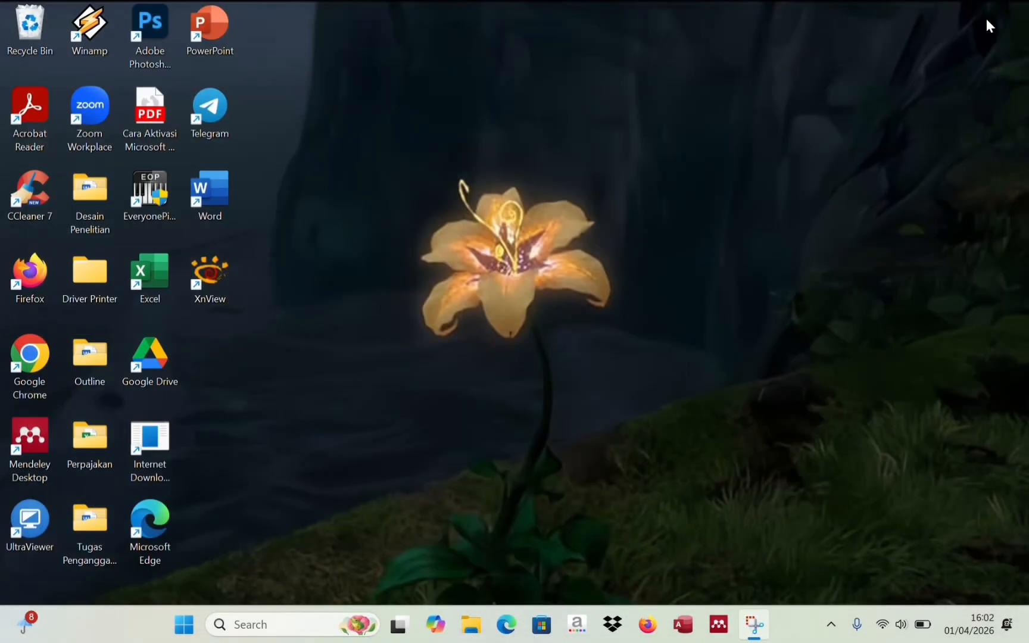